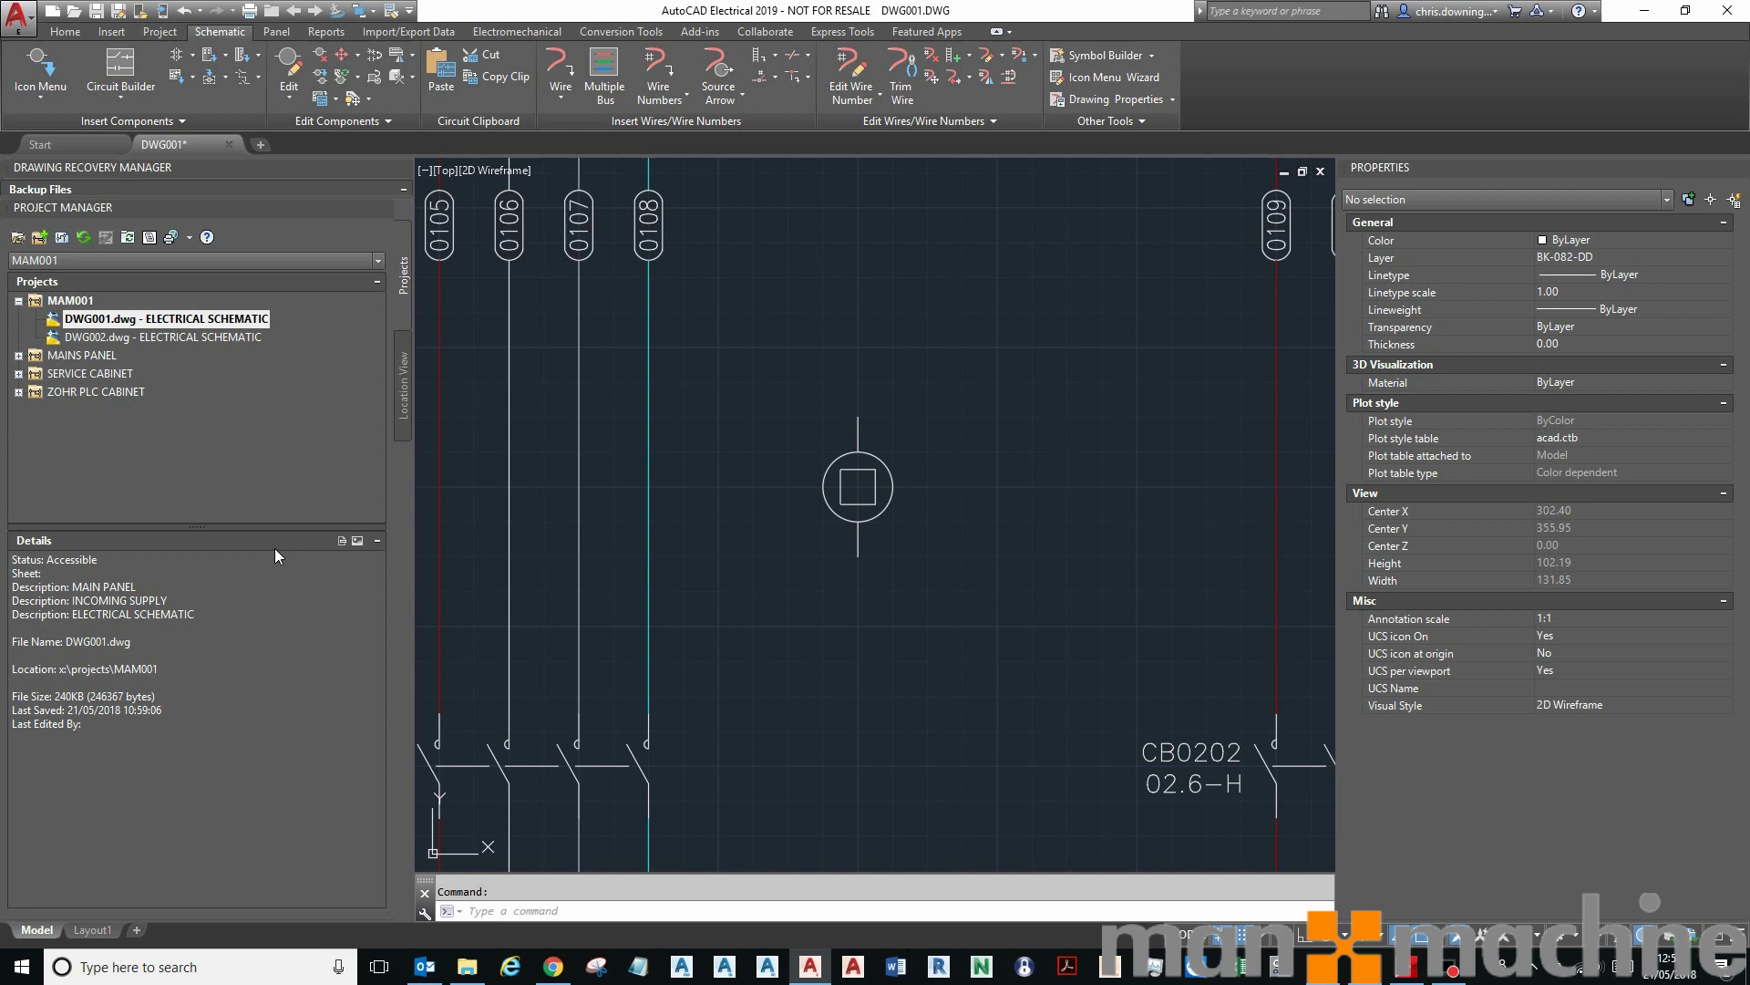
# Select the coil geometry, then select just the circle to check its size
pyautogui.click(850, 443)
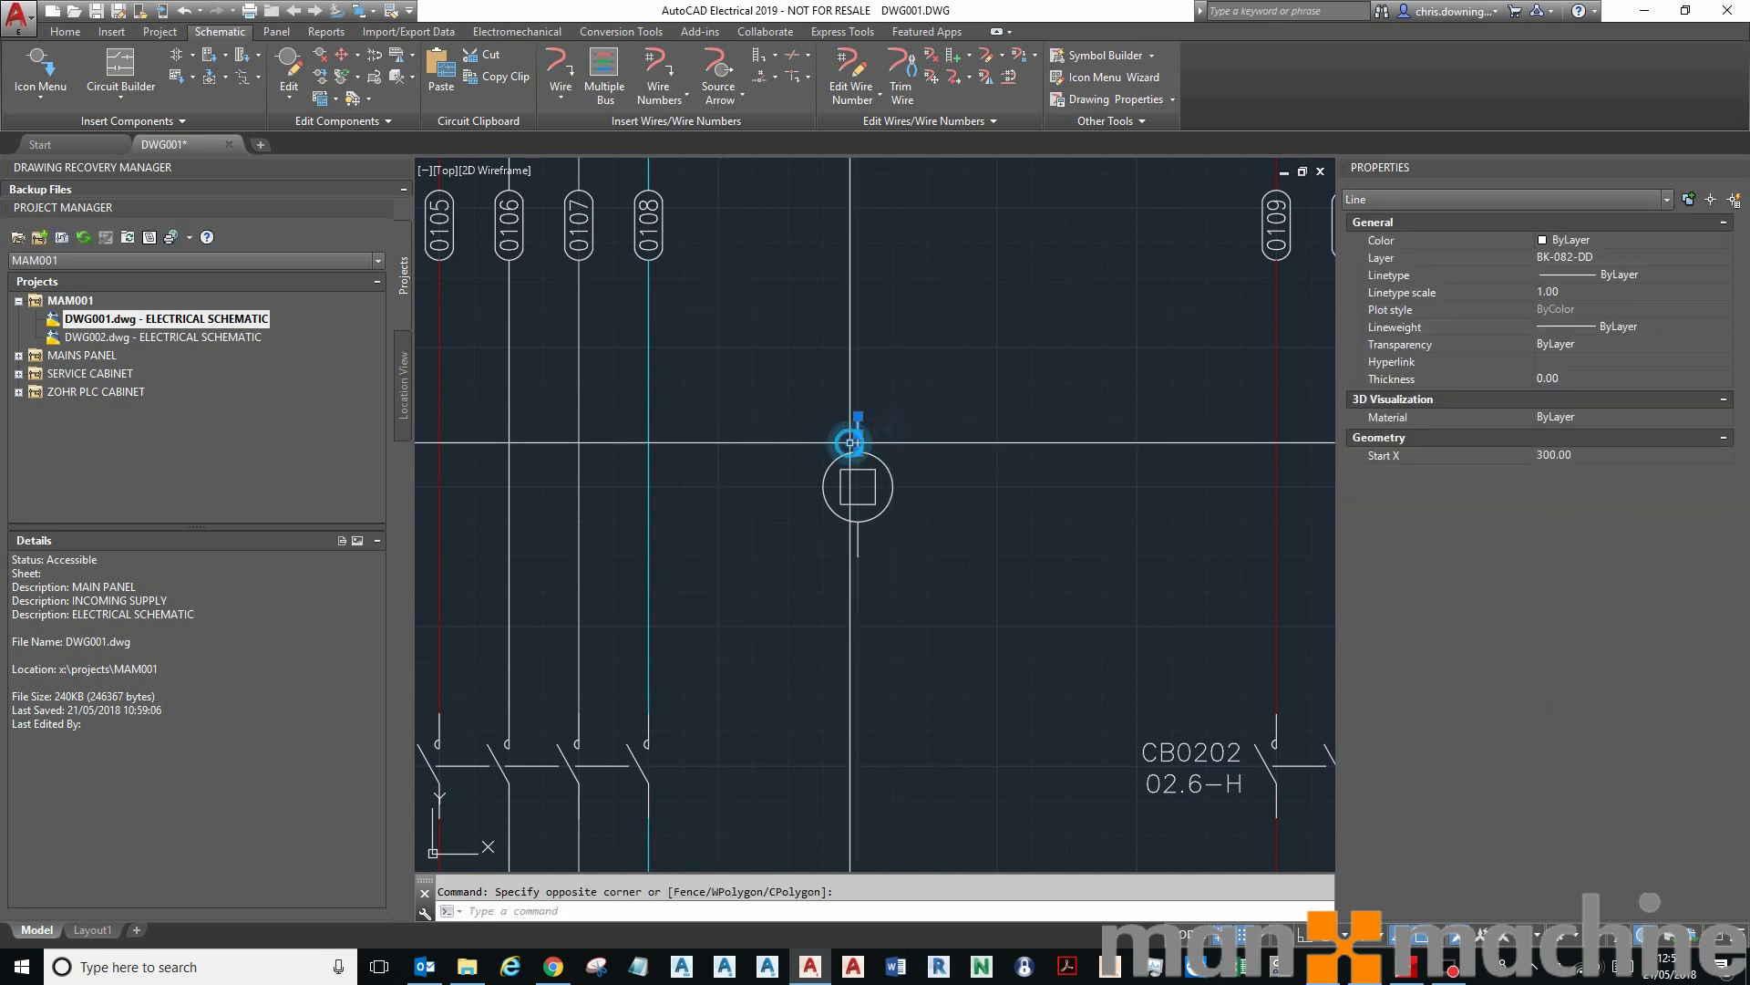
pyautogui.click(916, 479)
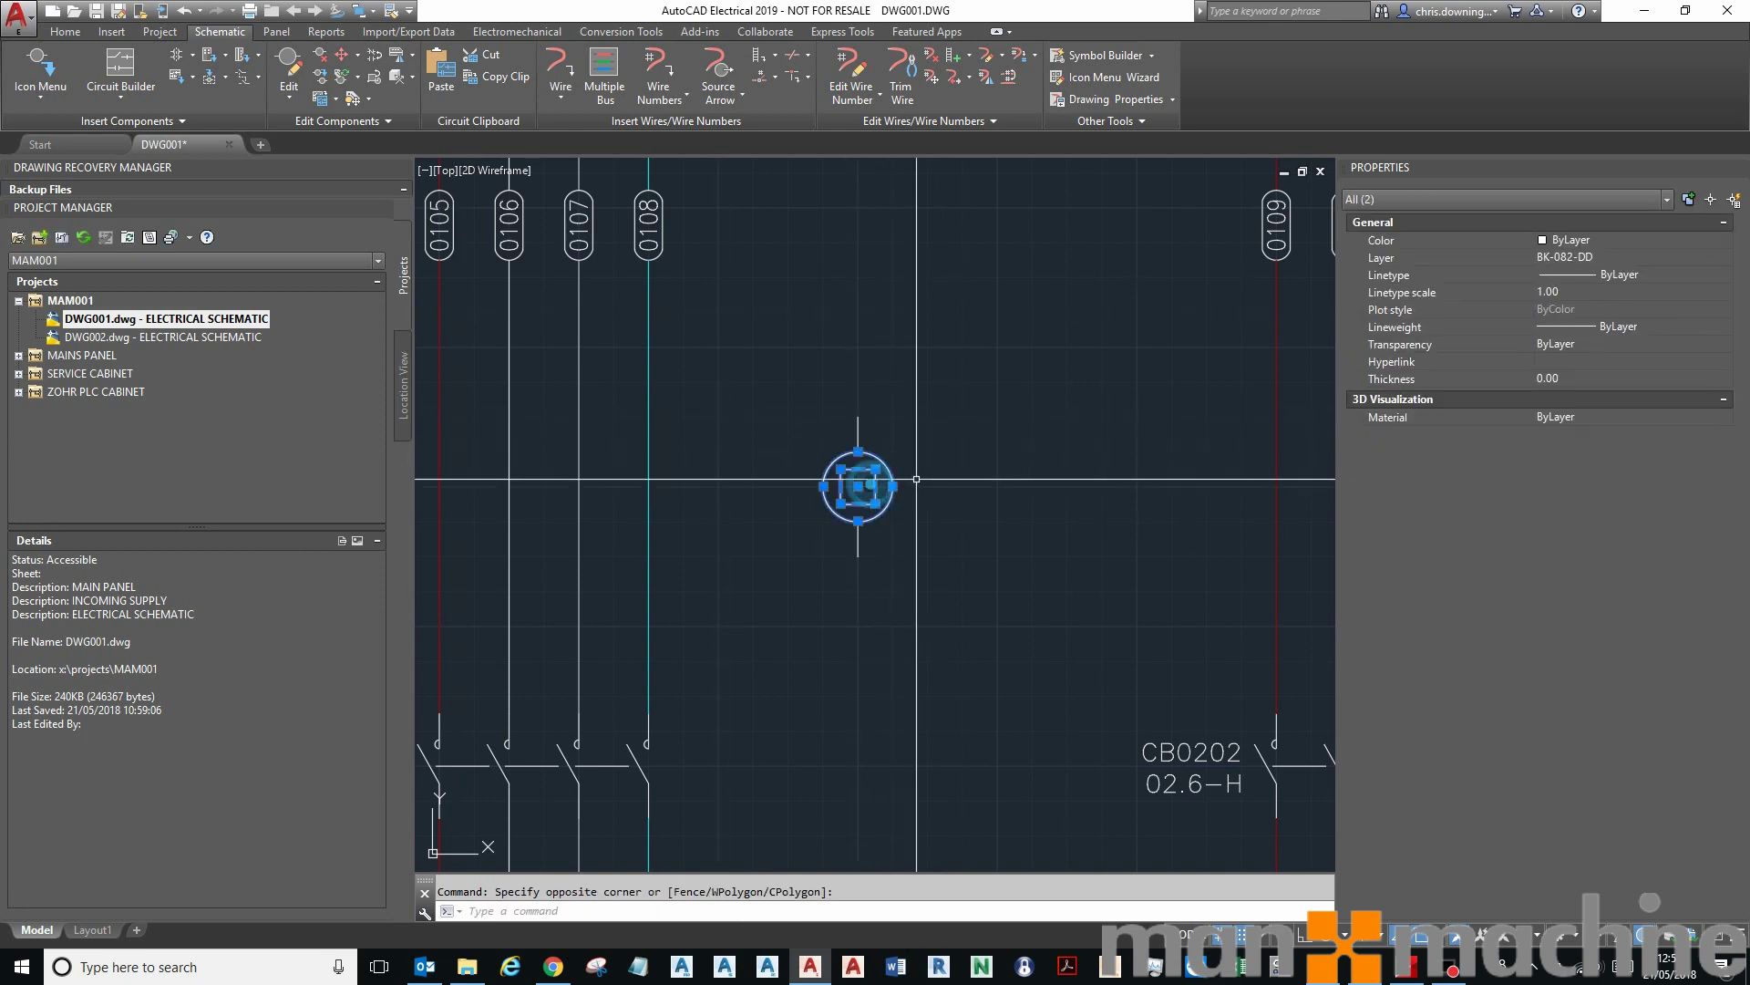
pyautogui.press('Escape')
pyautogui.click(835, 517)
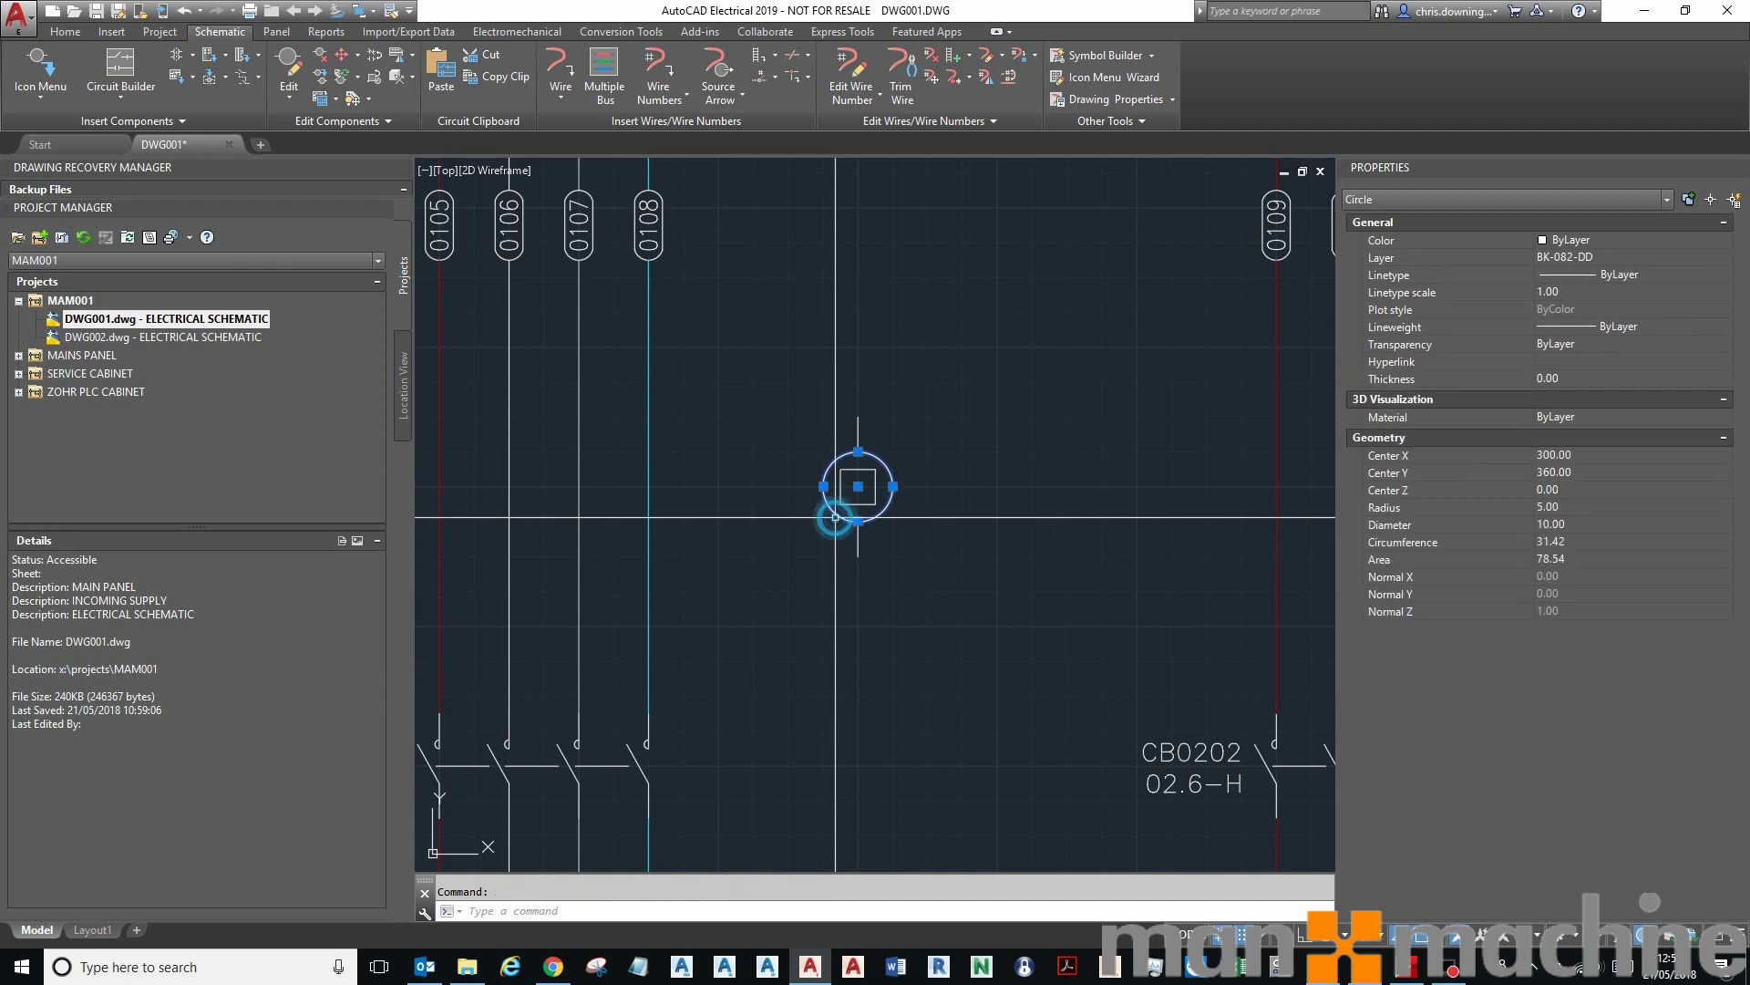
pyautogui.press('Escape')
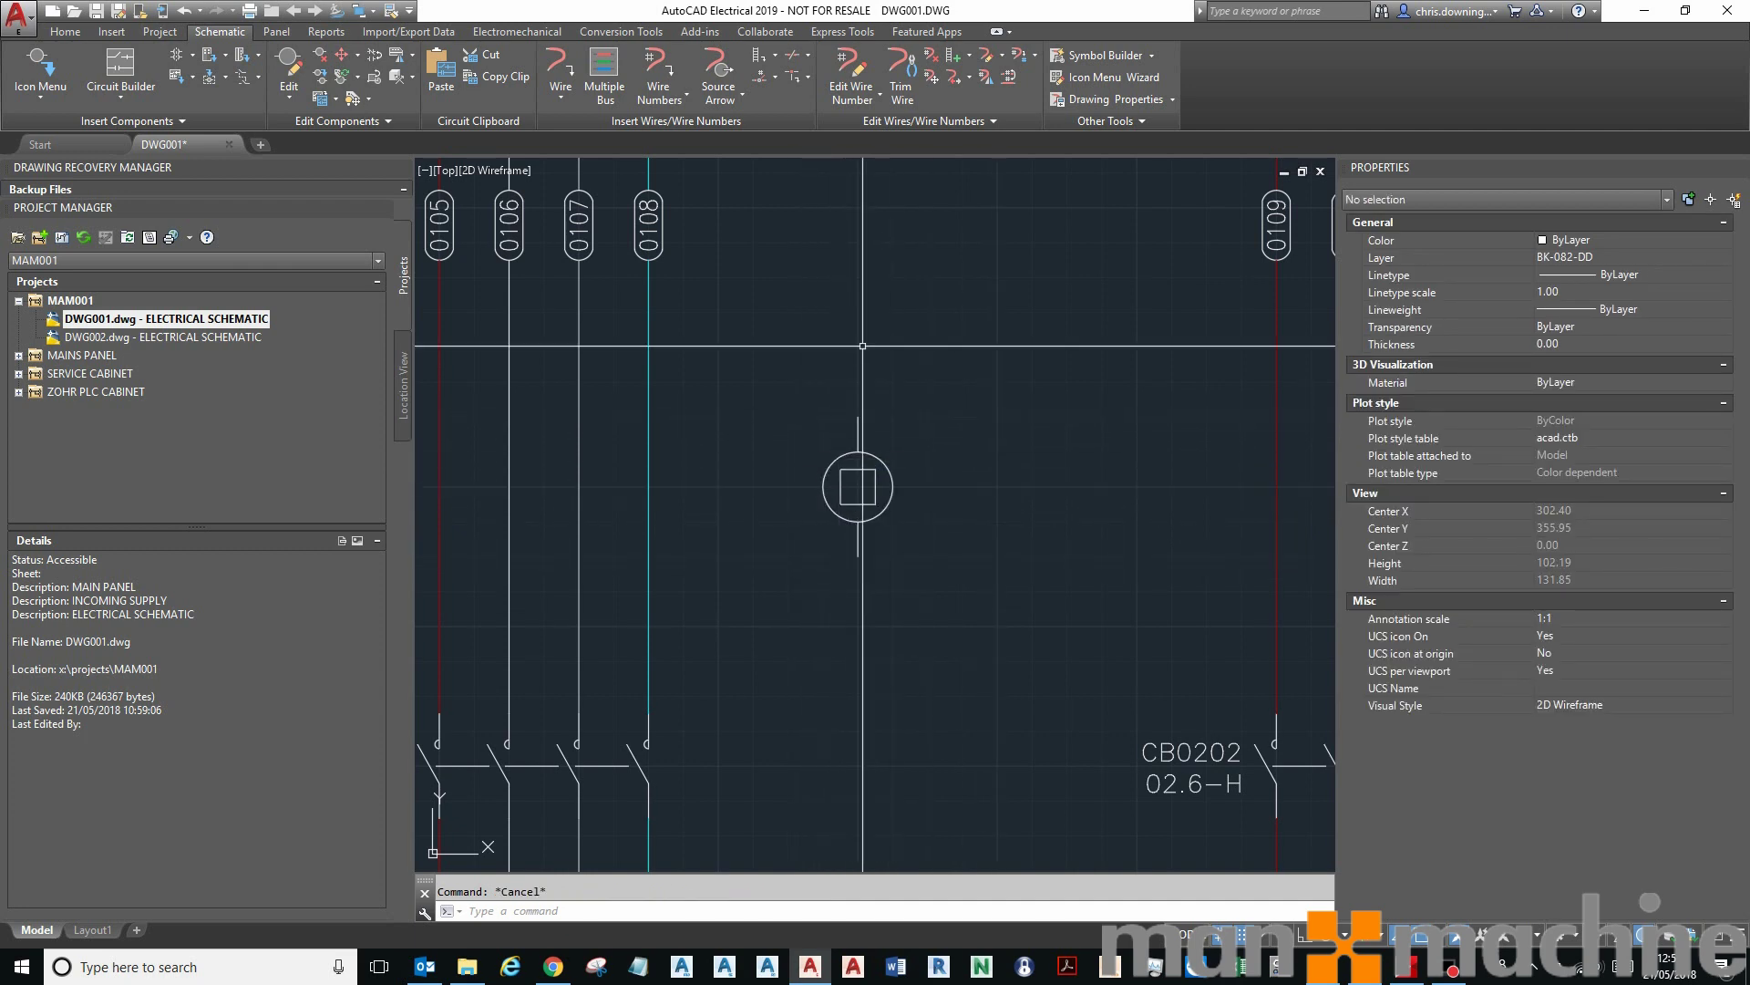
# Start Symbol Builder on the window-selected coil geometry as a parent symbol
pyautogui.click(1090, 58)
pyautogui.click(819, 390)
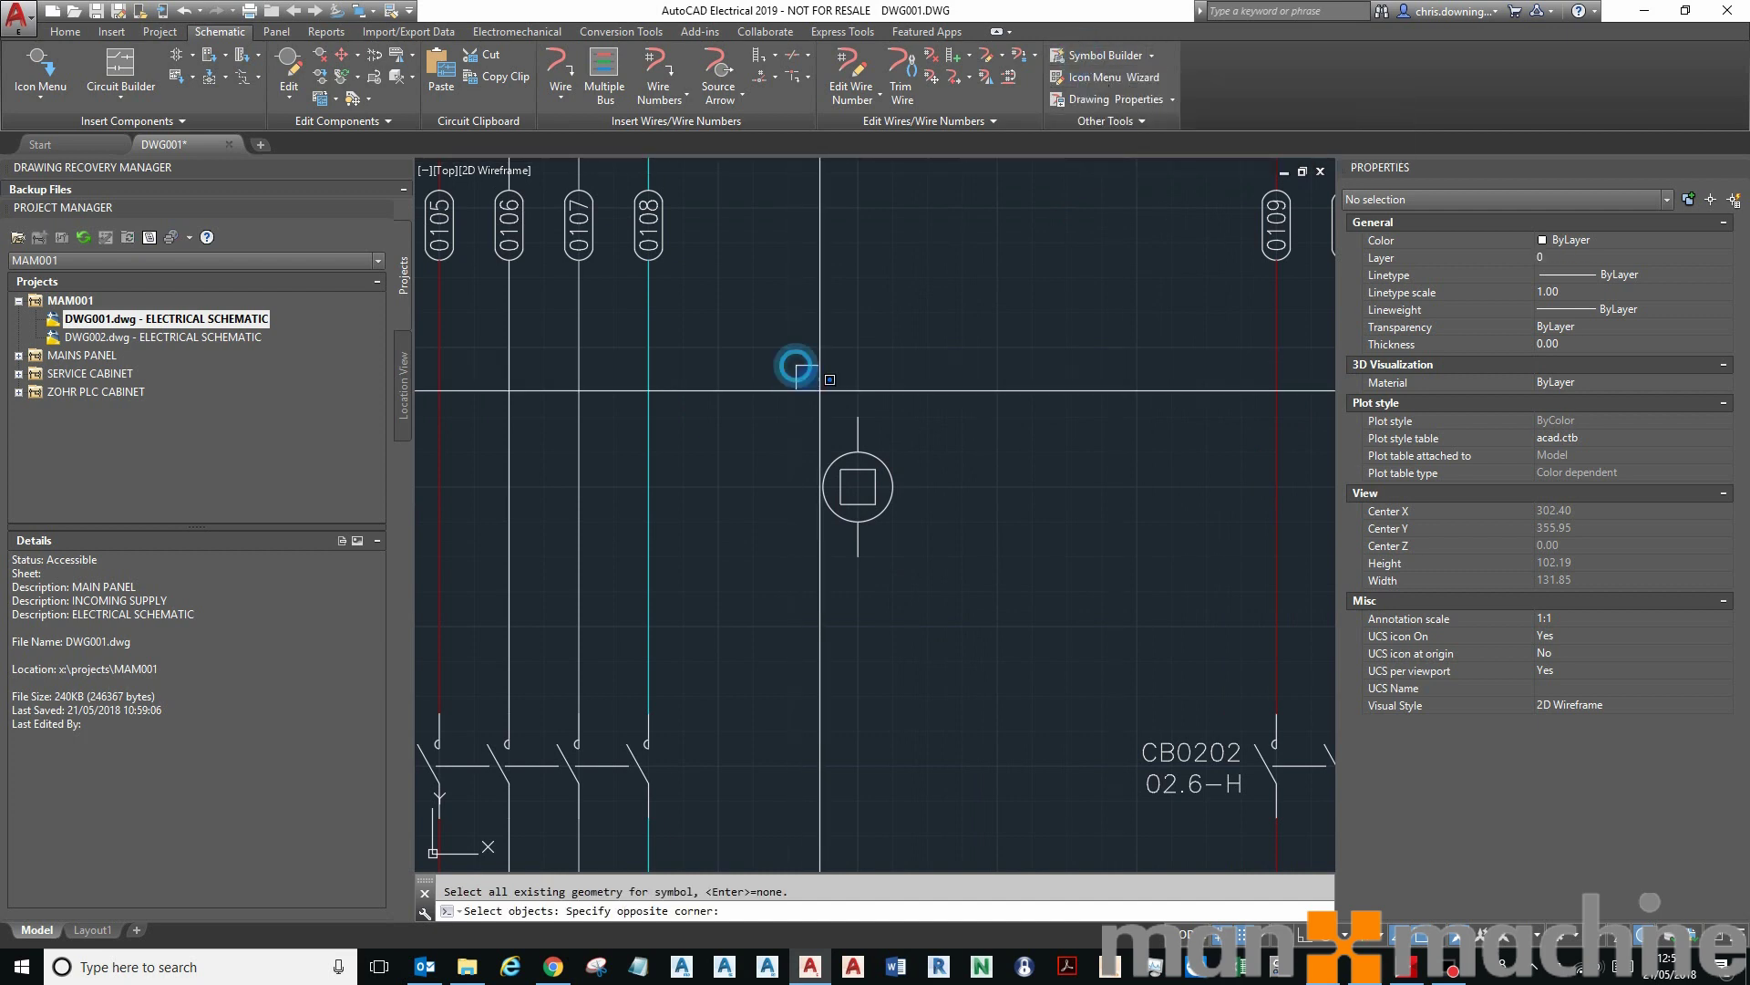
pyautogui.click(955, 619)
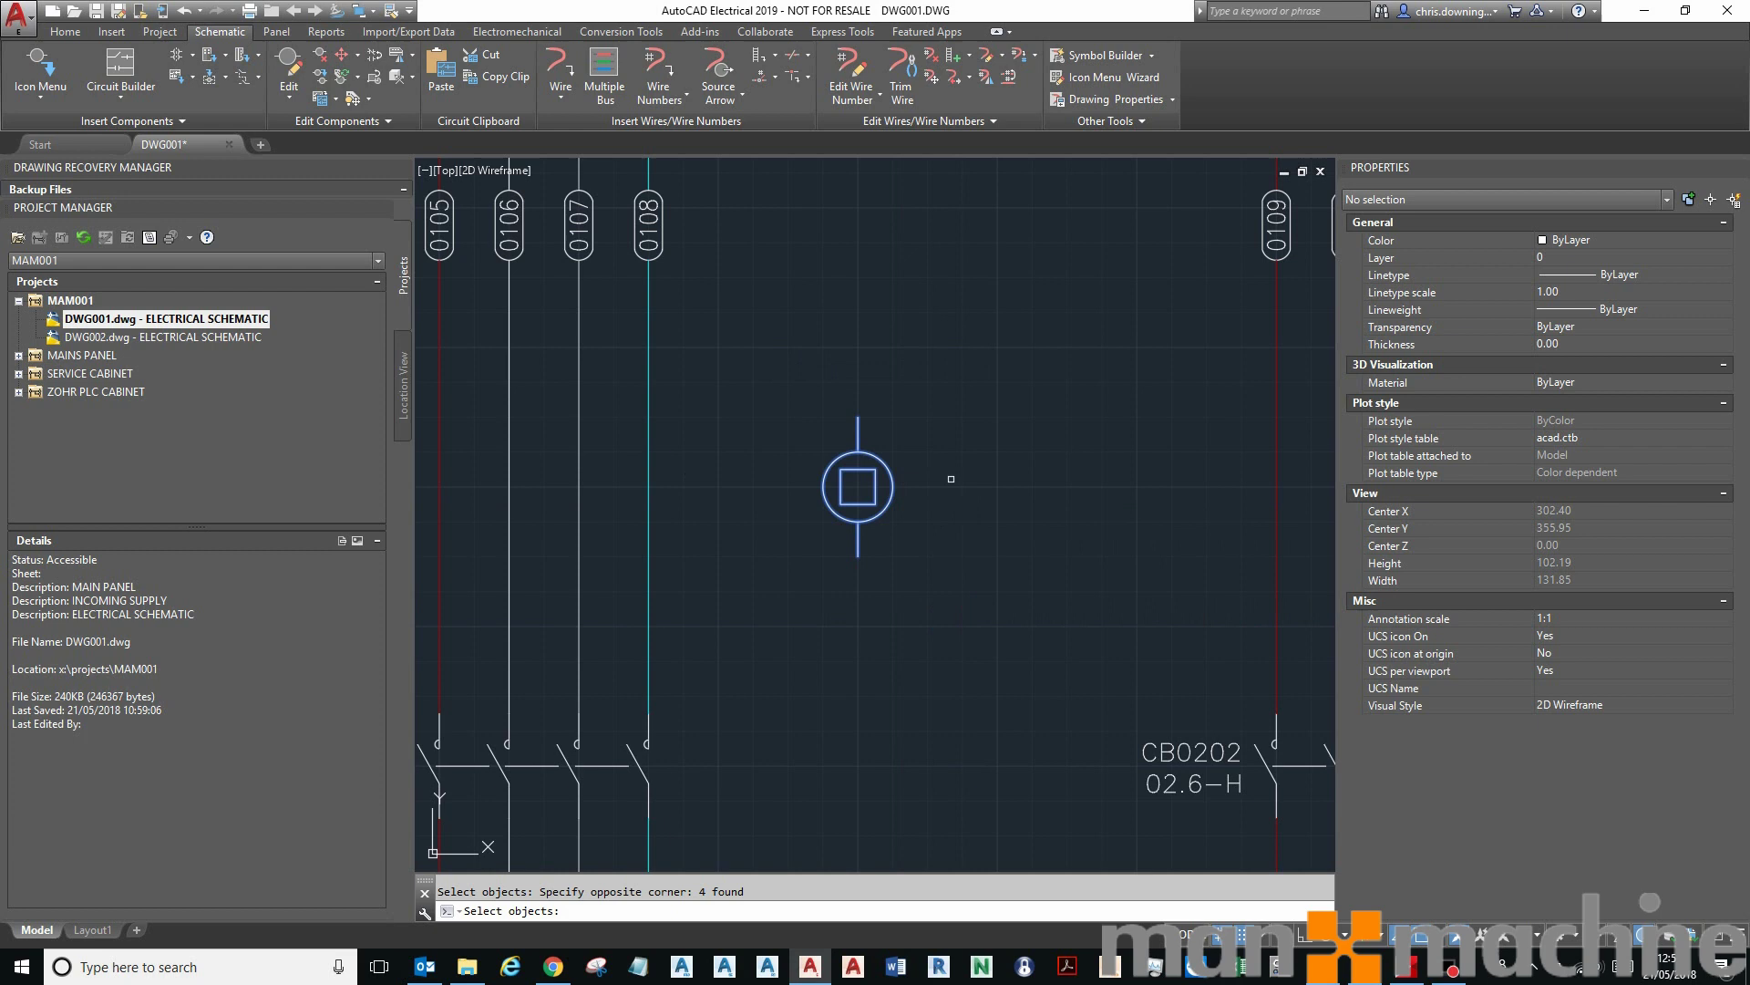
pyautogui.press('Return')
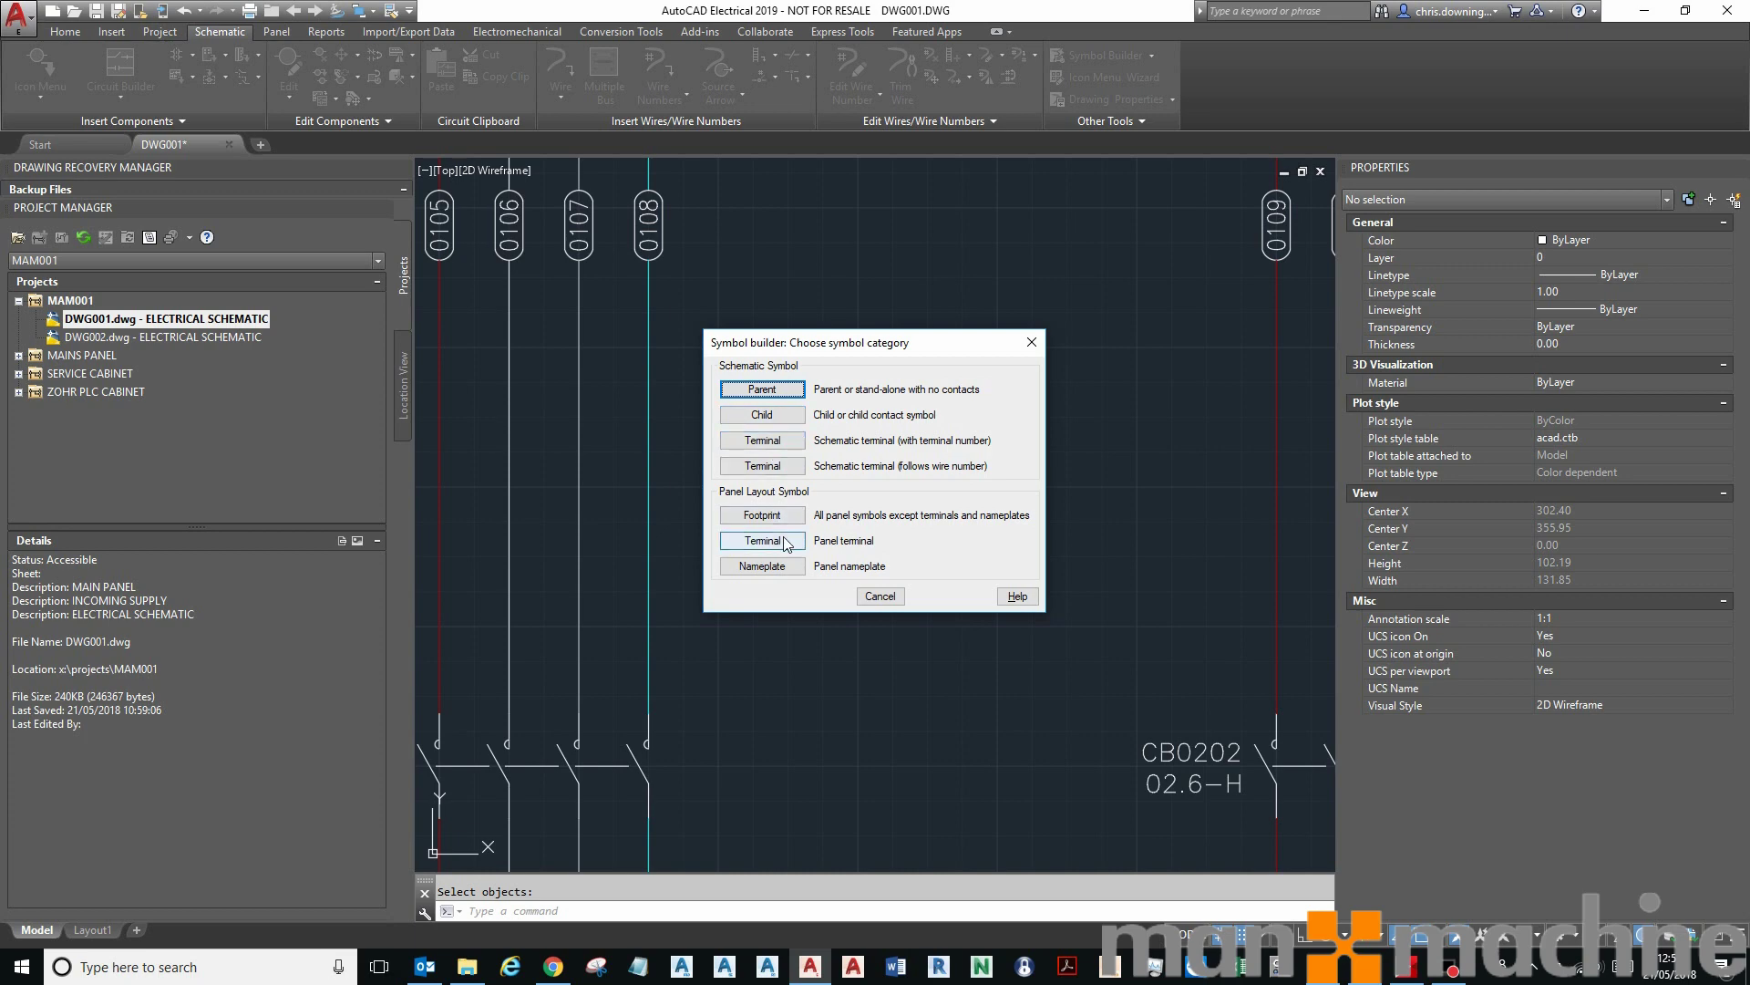
pyautogui.click(771, 394)
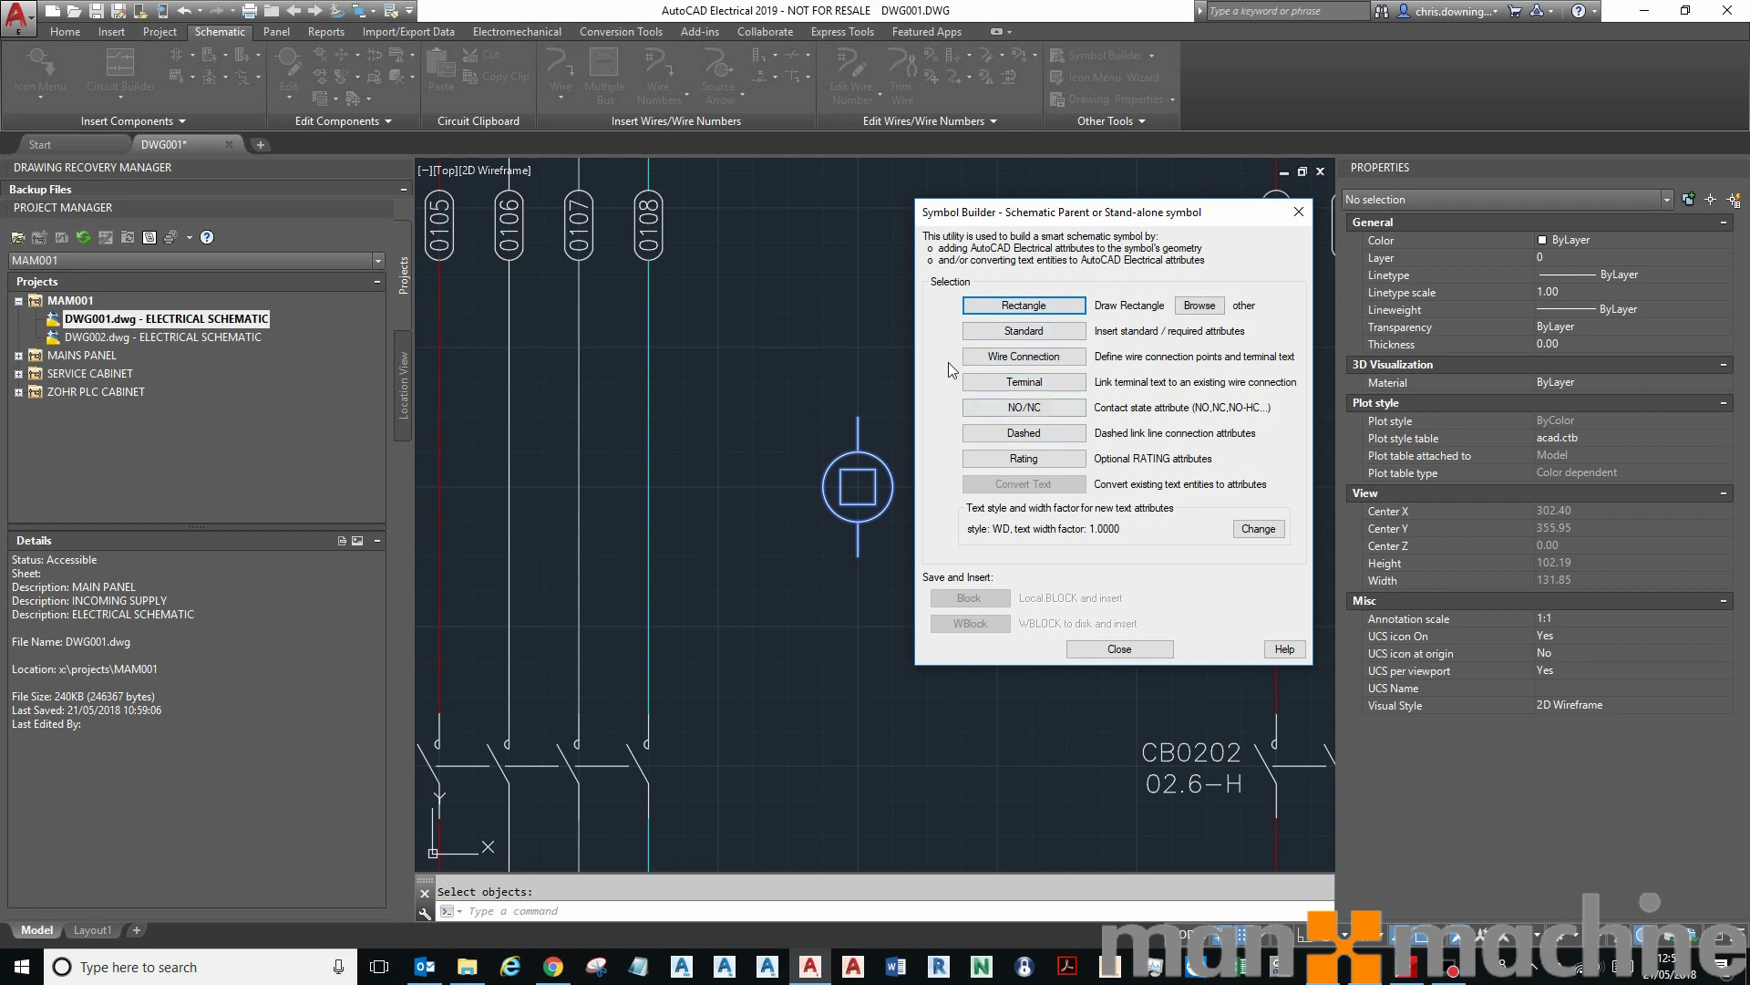
# Insert the TAG1 attribute left of the coil with default code CR
pyautogui.click(1036, 336)
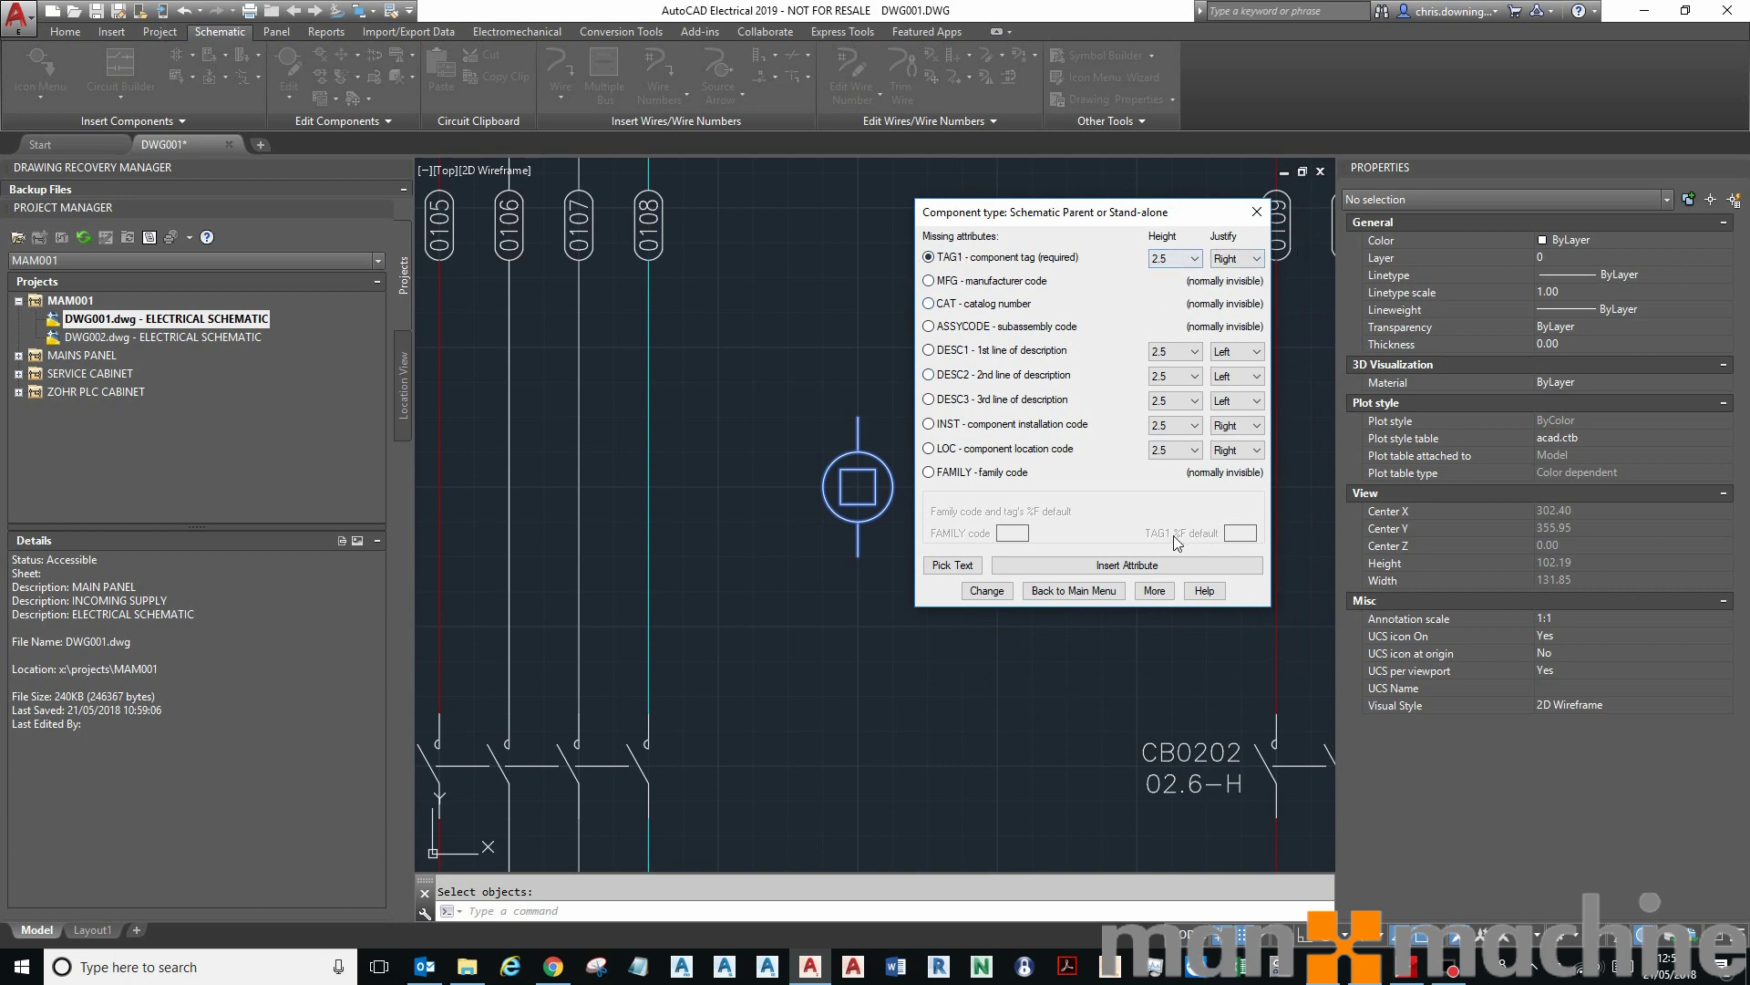
pyautogui.click(1122, 566)
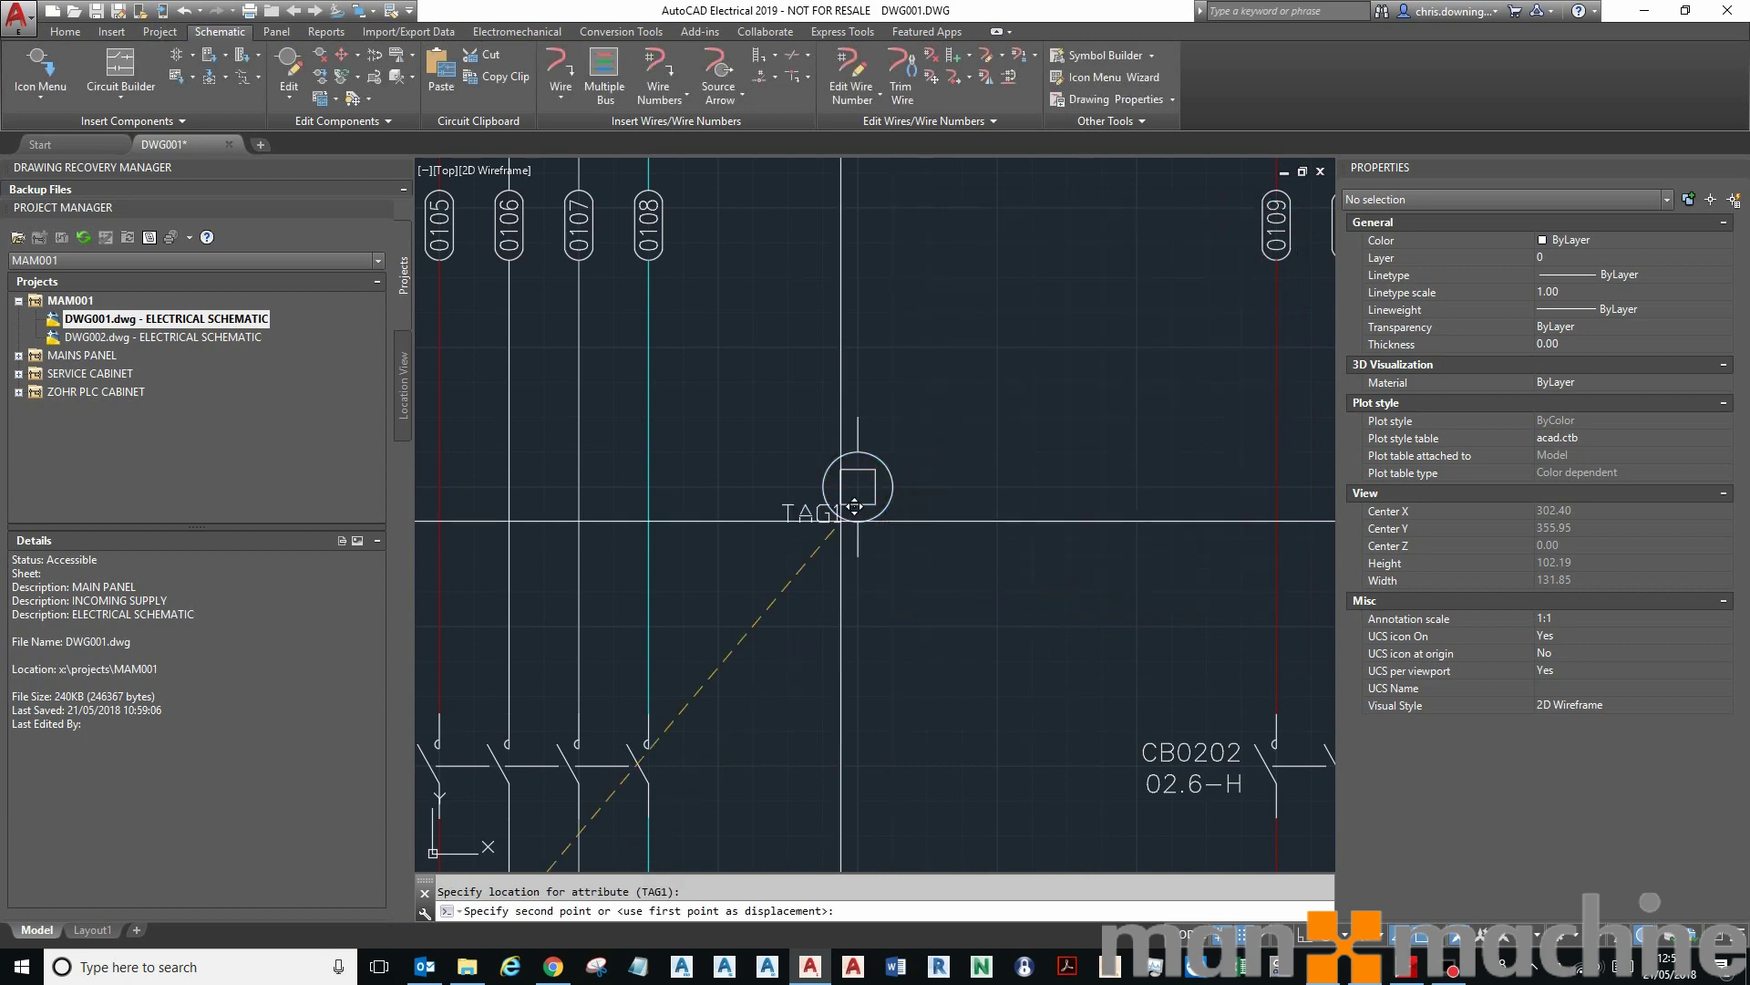
pyautogui.click(830, 456)
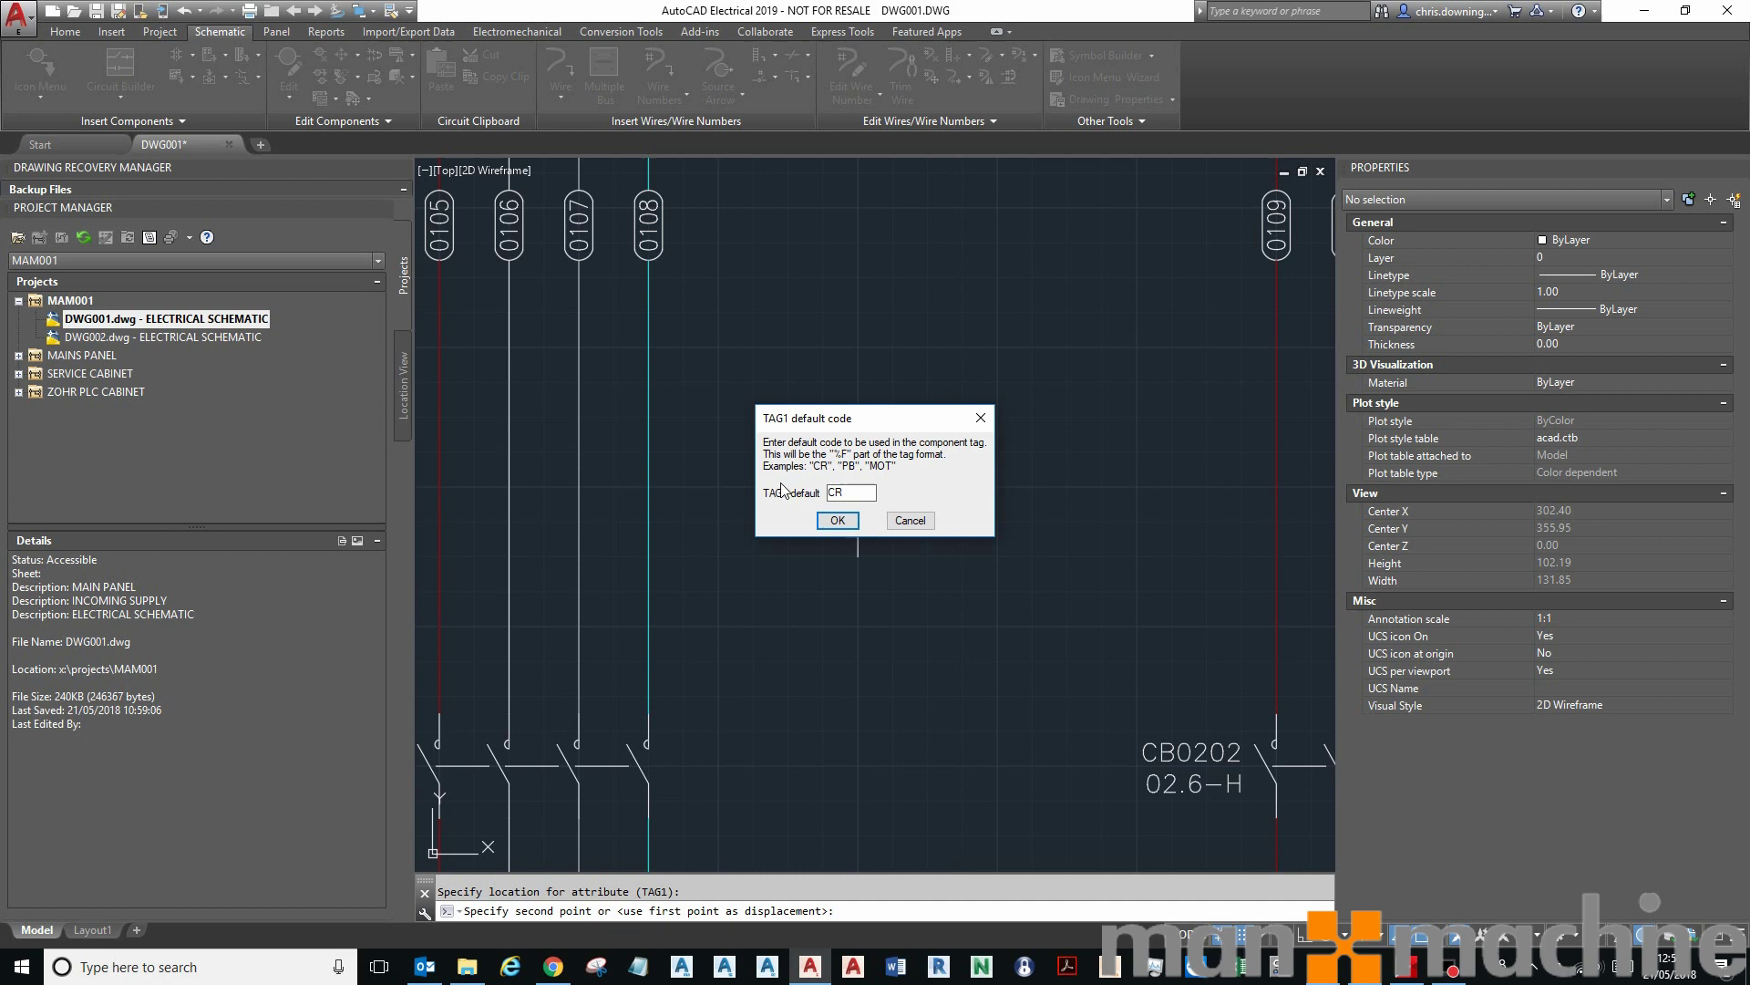
pyautogui.write('CR')
pyautogui.click(837, 520)
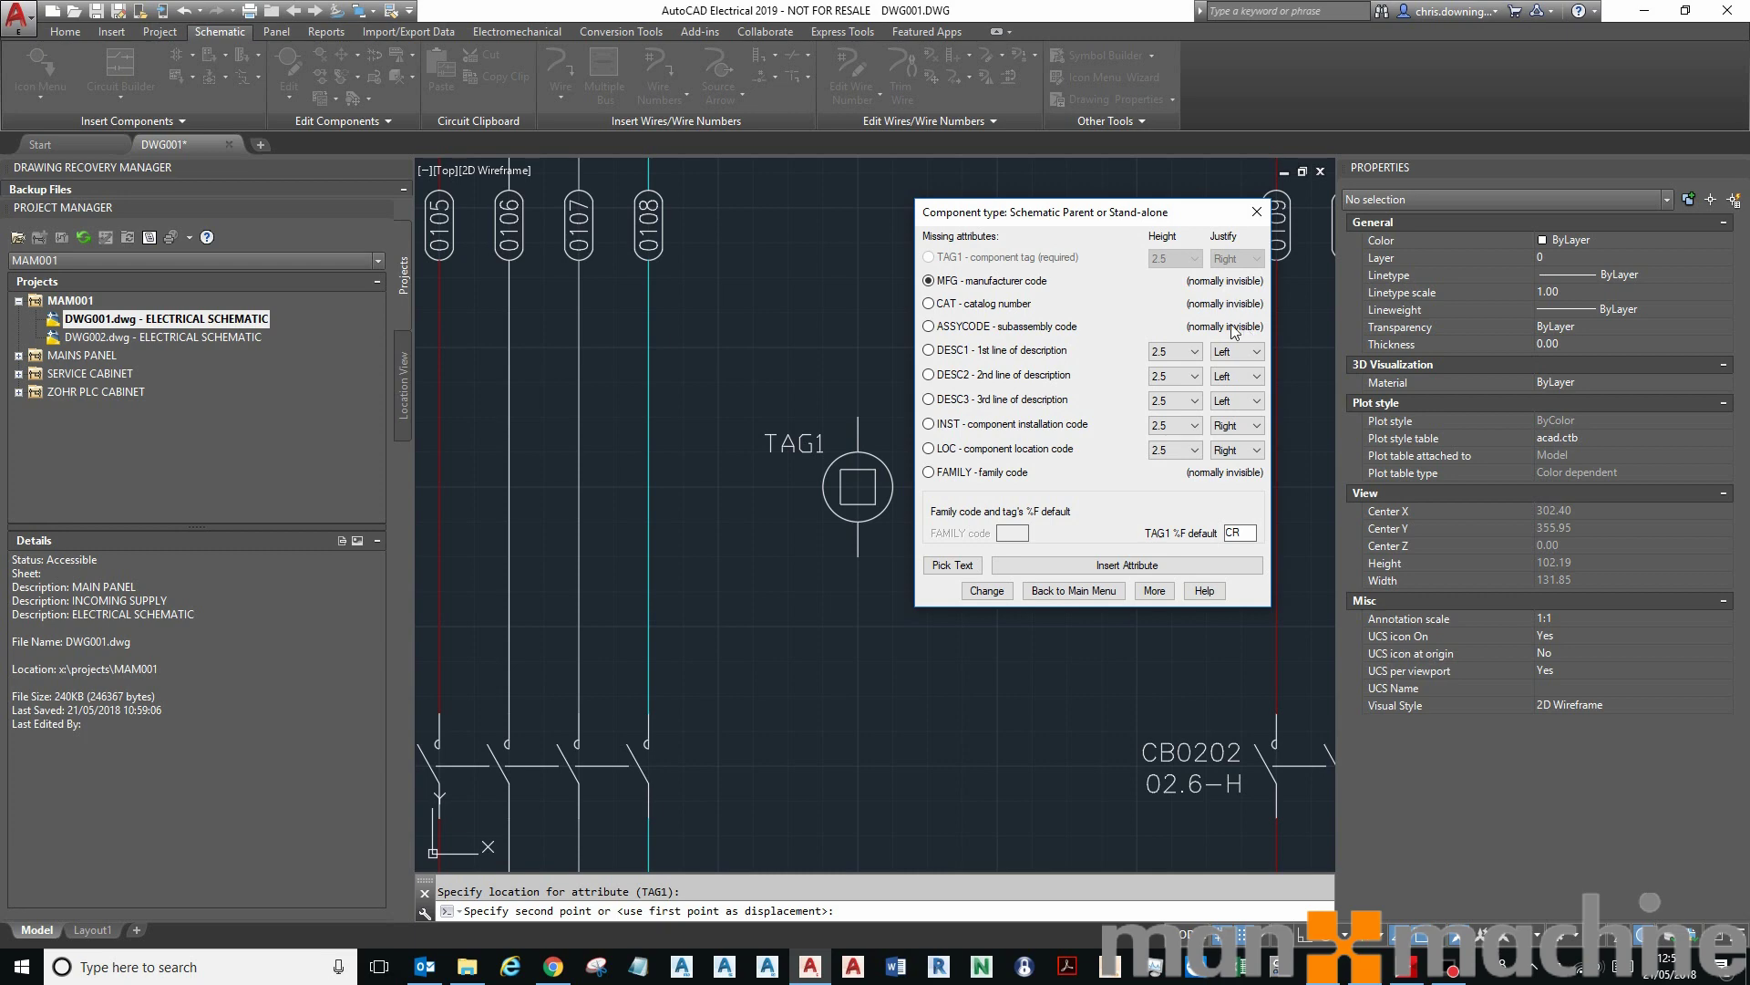
# Insert the MFG, CAT and ASSYCODE attributes beside the coil
pyautogui.click(1130, 561)
pyautogui.click(912, 450)
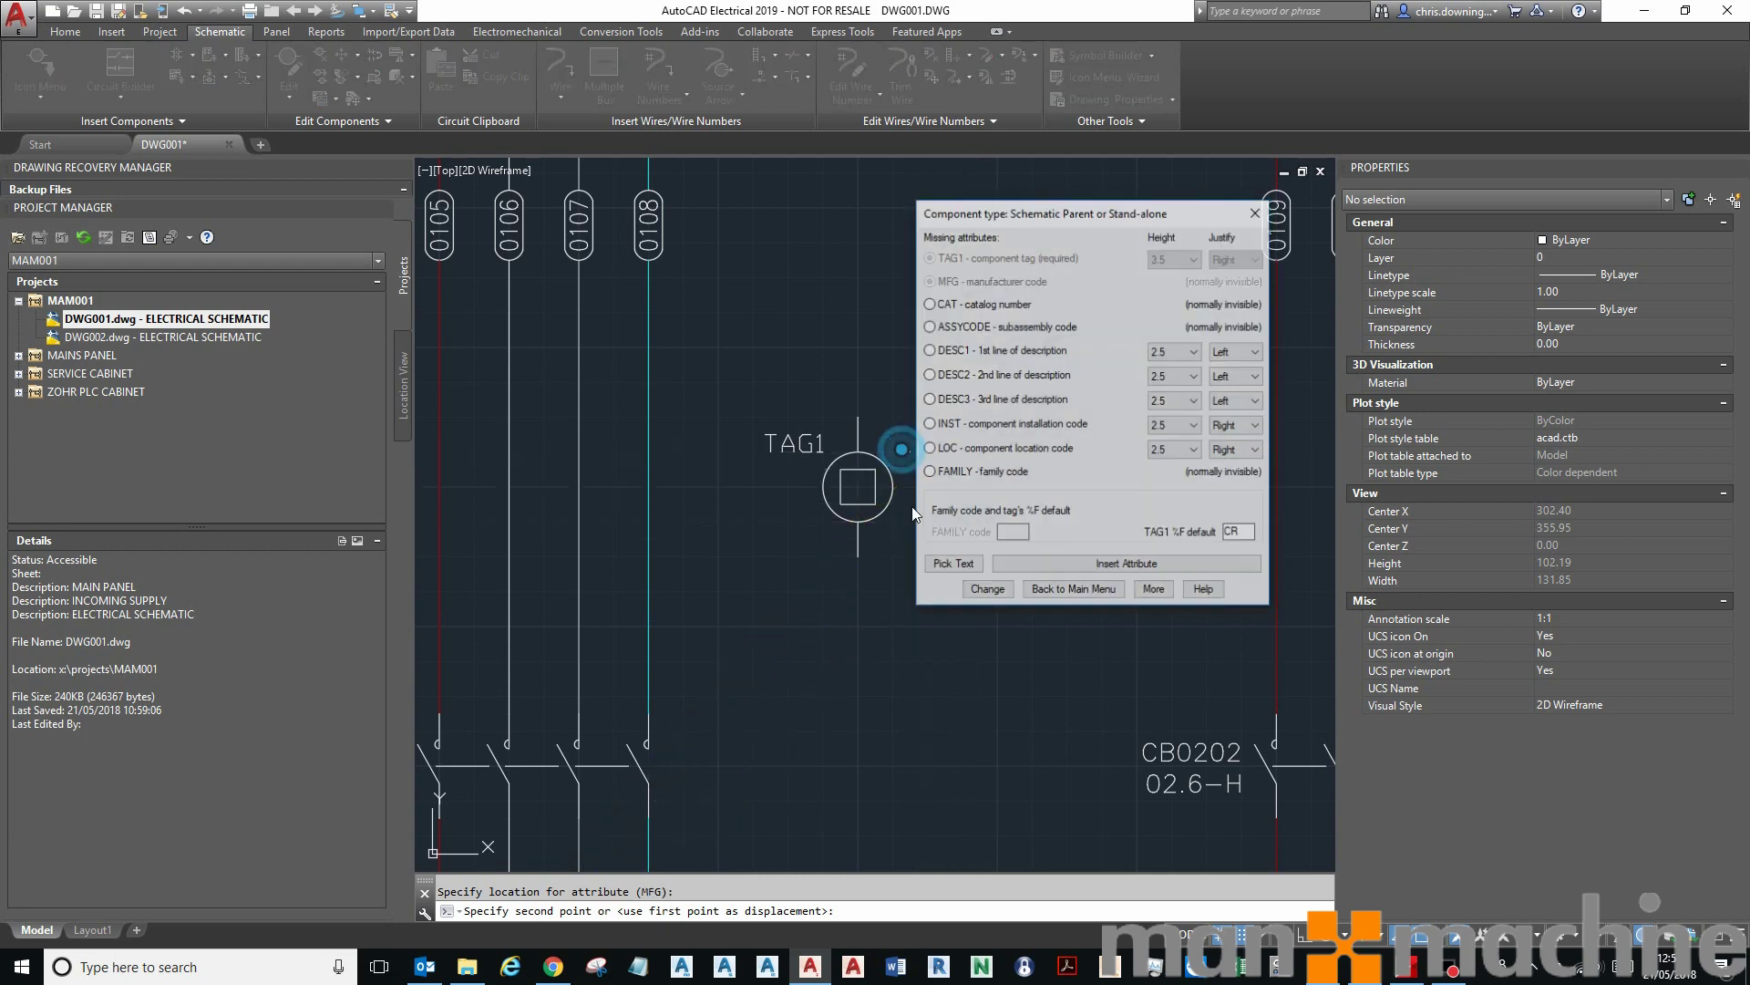
pyautogui.click(1130, 564)
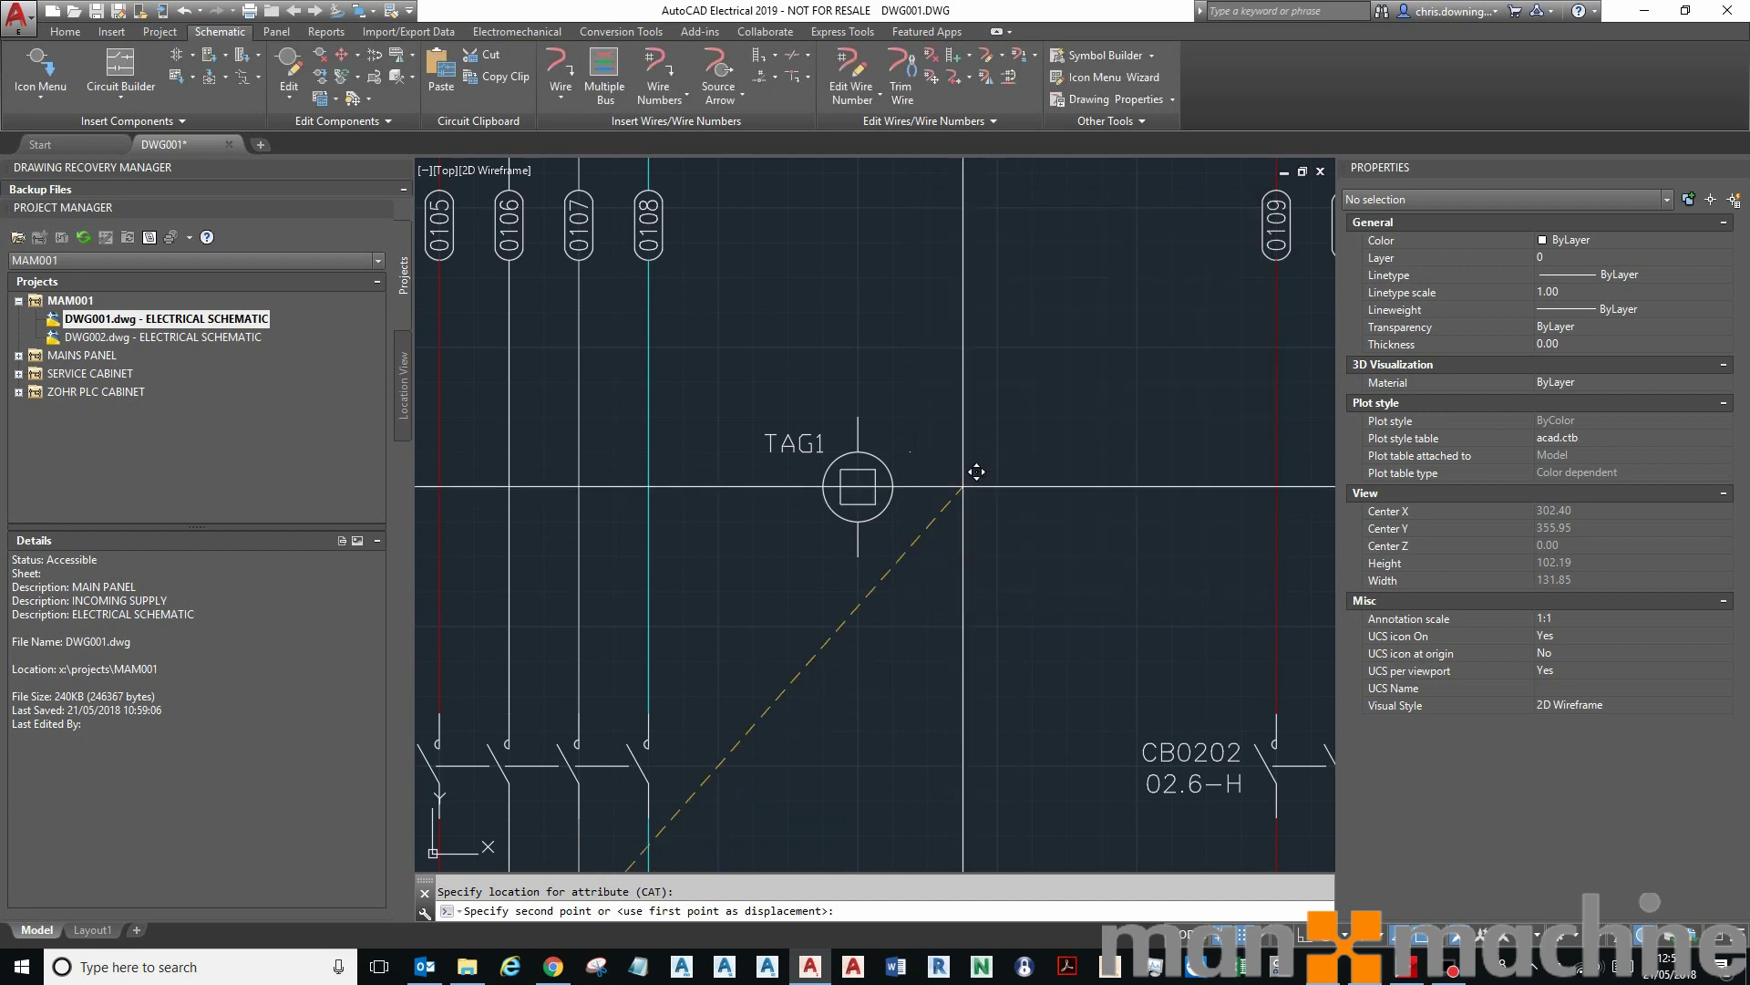
pyautogui.click(911, 466)
pyautogui.click(1139, 564)
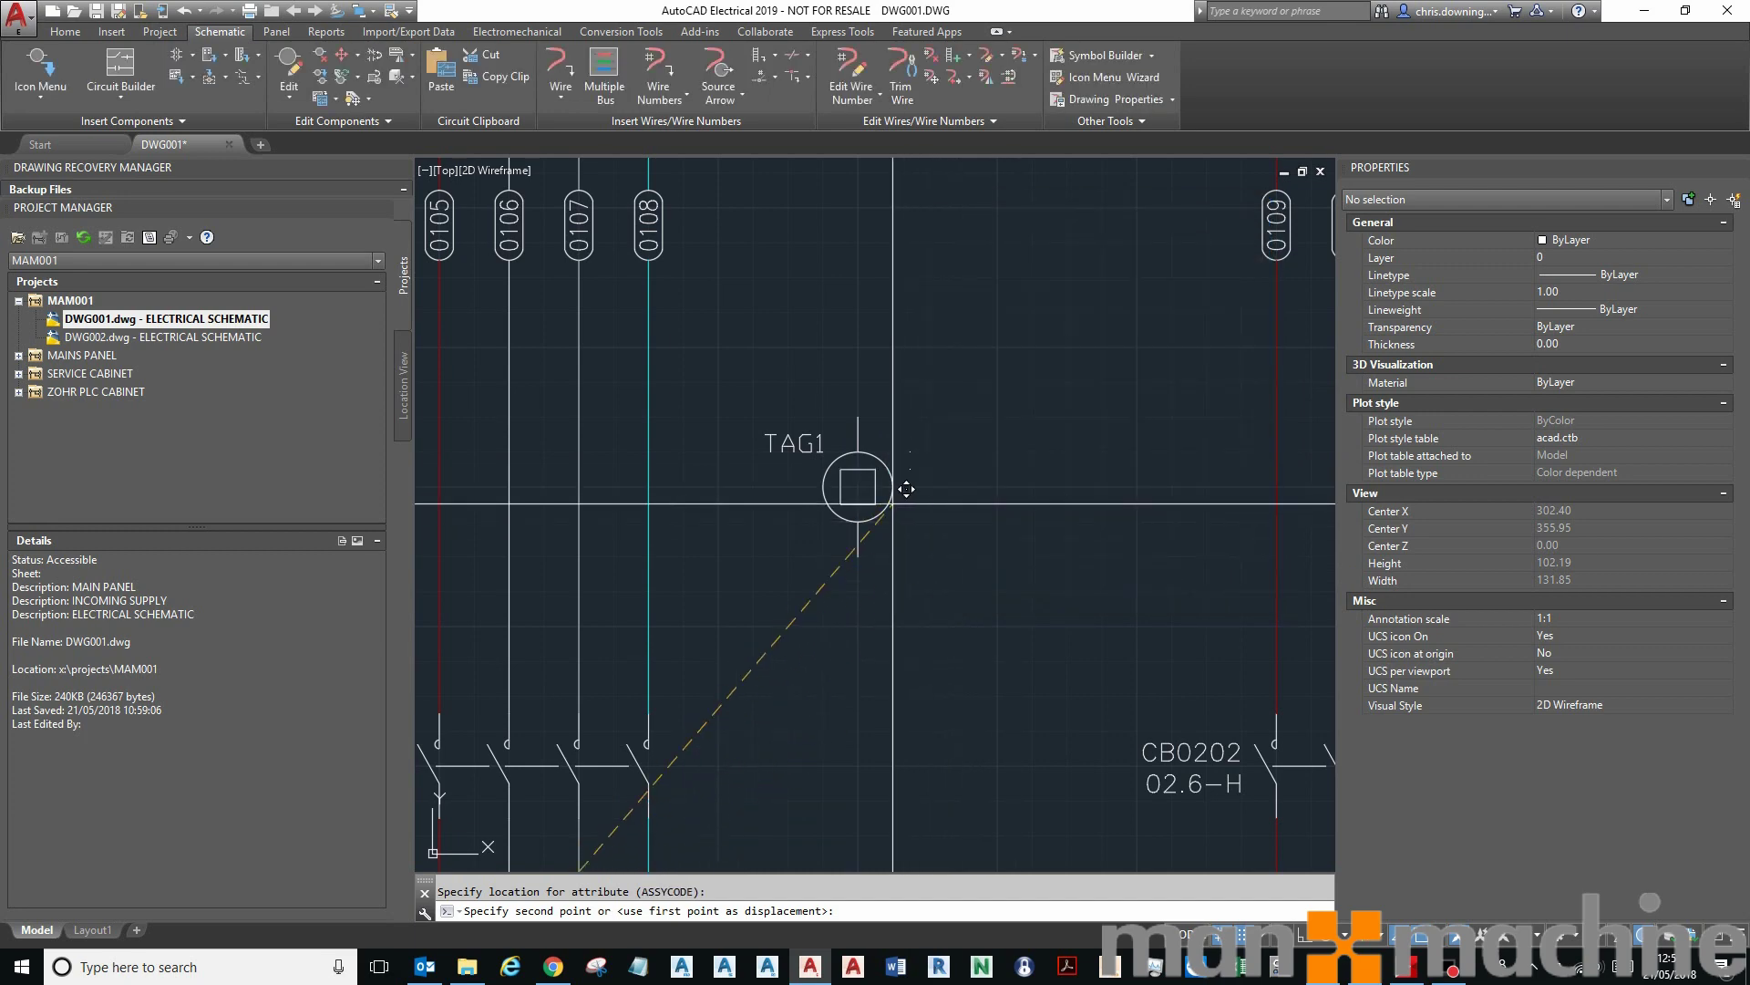
pyautogui.click(924, 471)
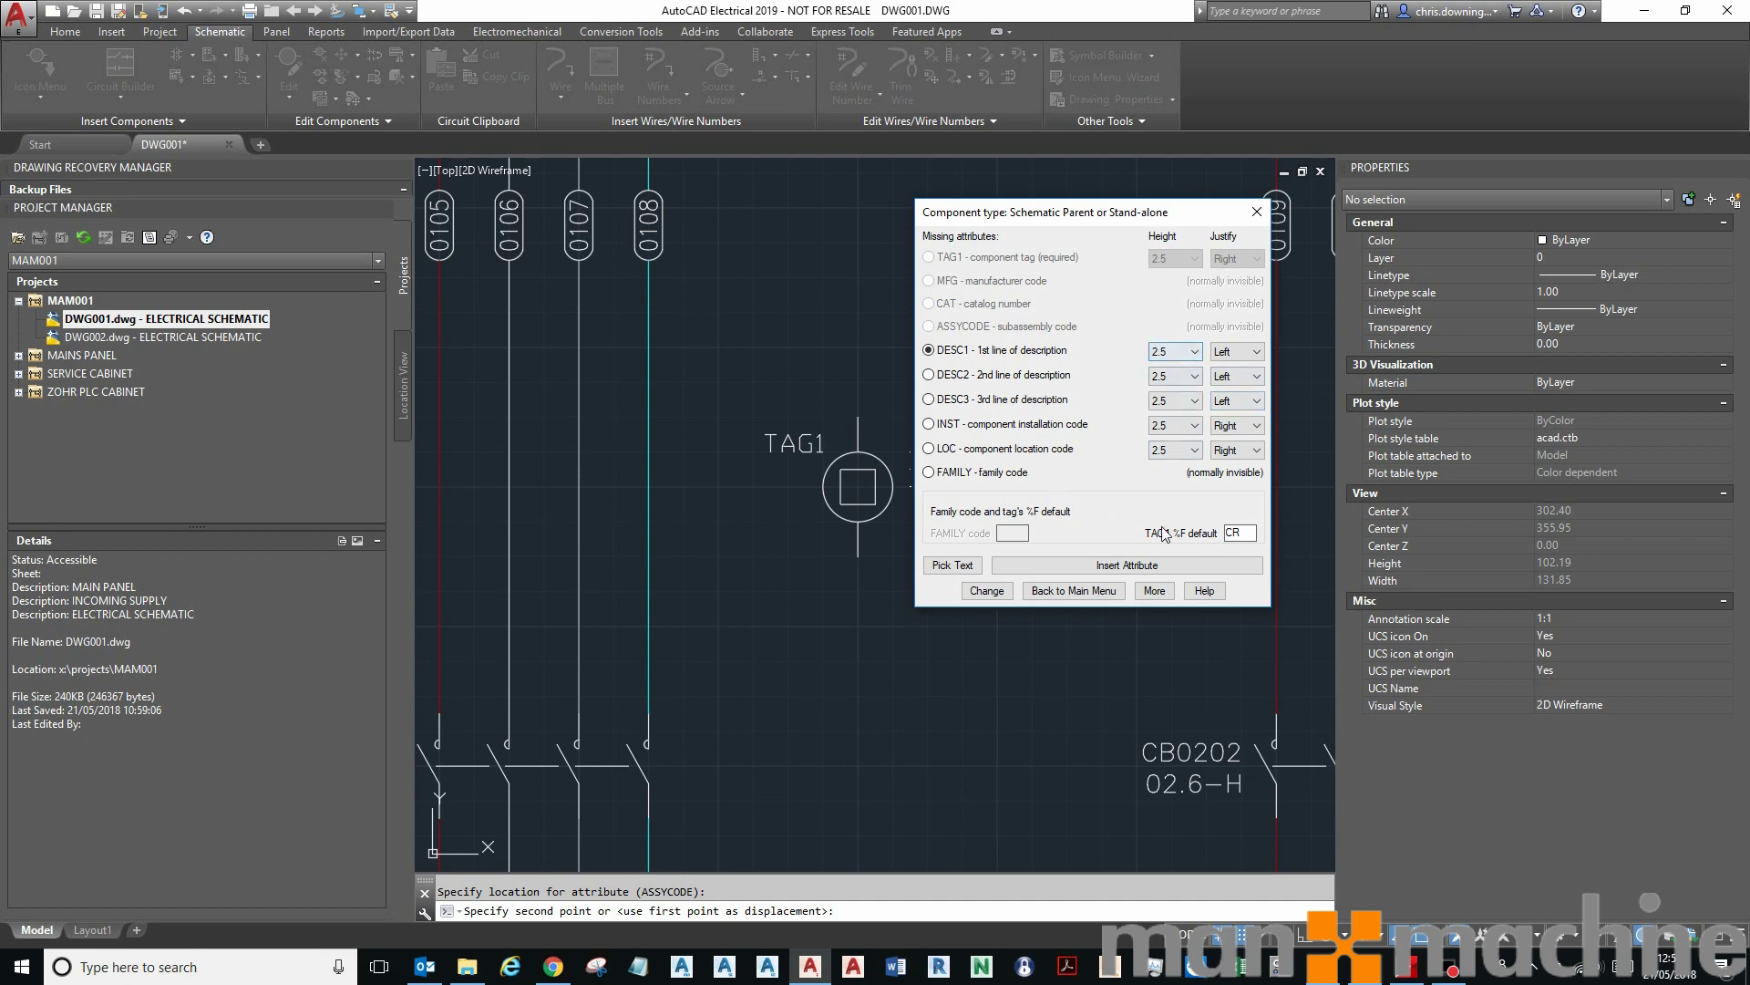
# Stack DESC1, DESC2 and DESC3 attributes down the right side of the coil
pyautogui.click(1131, 567)
pyautogui.click(908, 451)
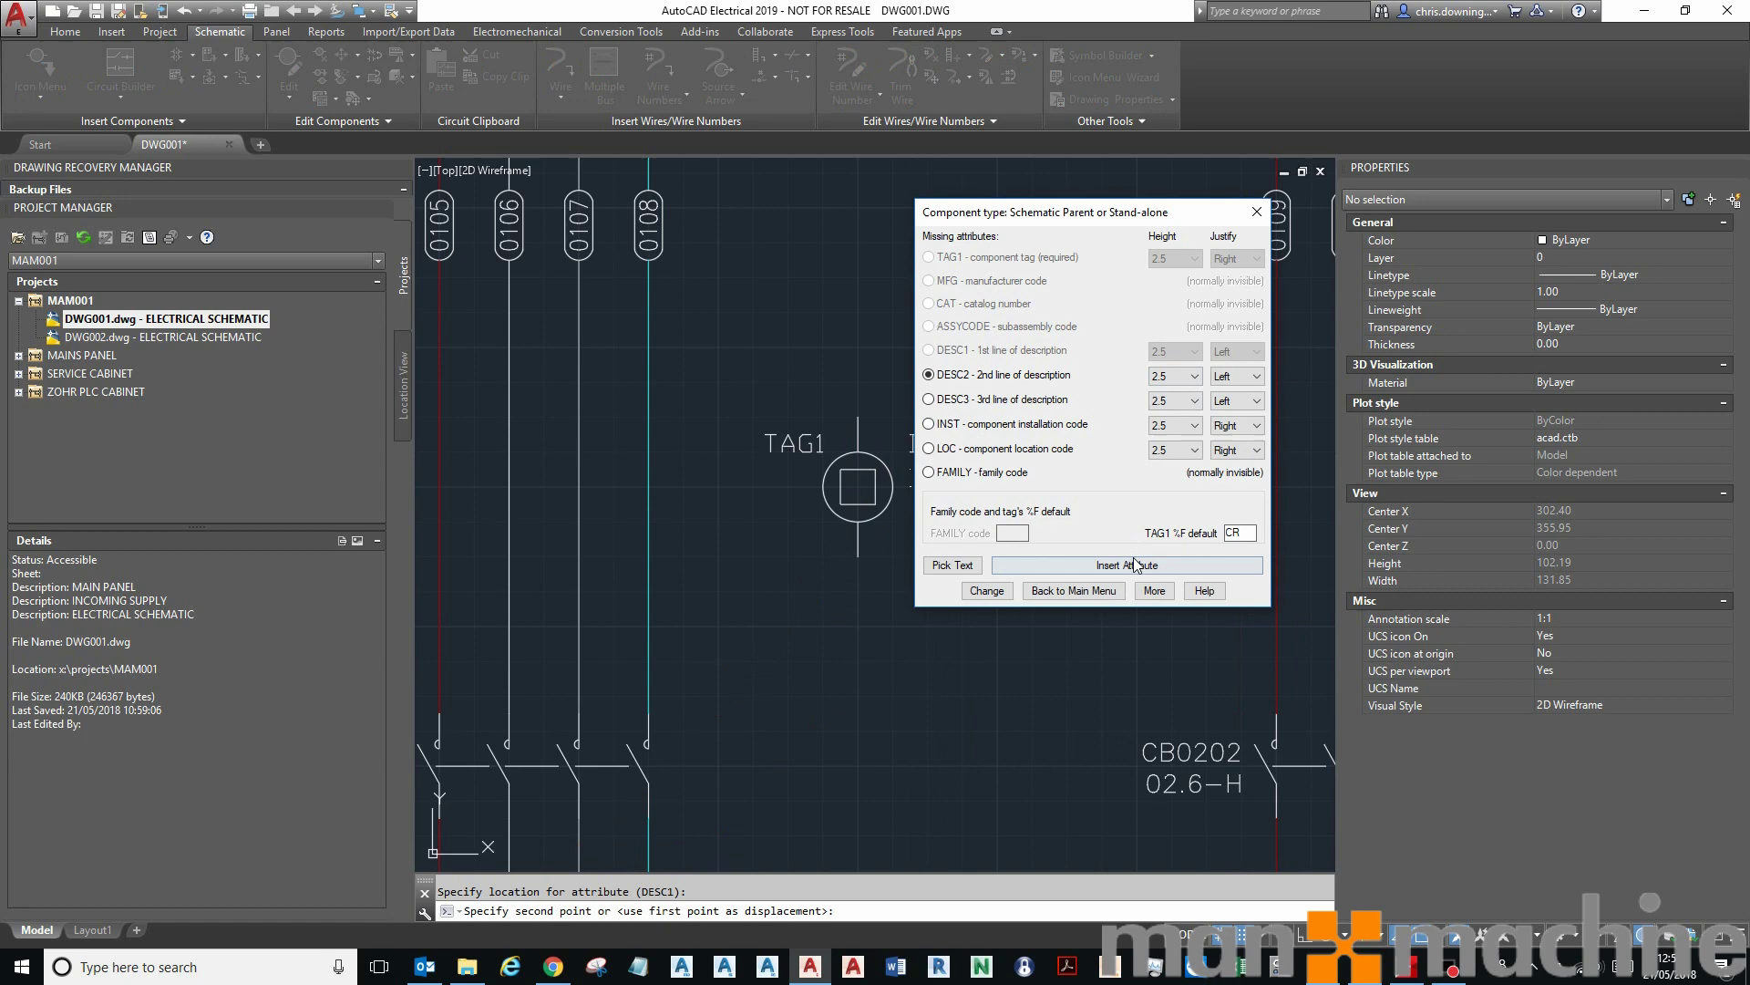
pyautogui.click(1135, 565)
pyautogui.click(908, 475)
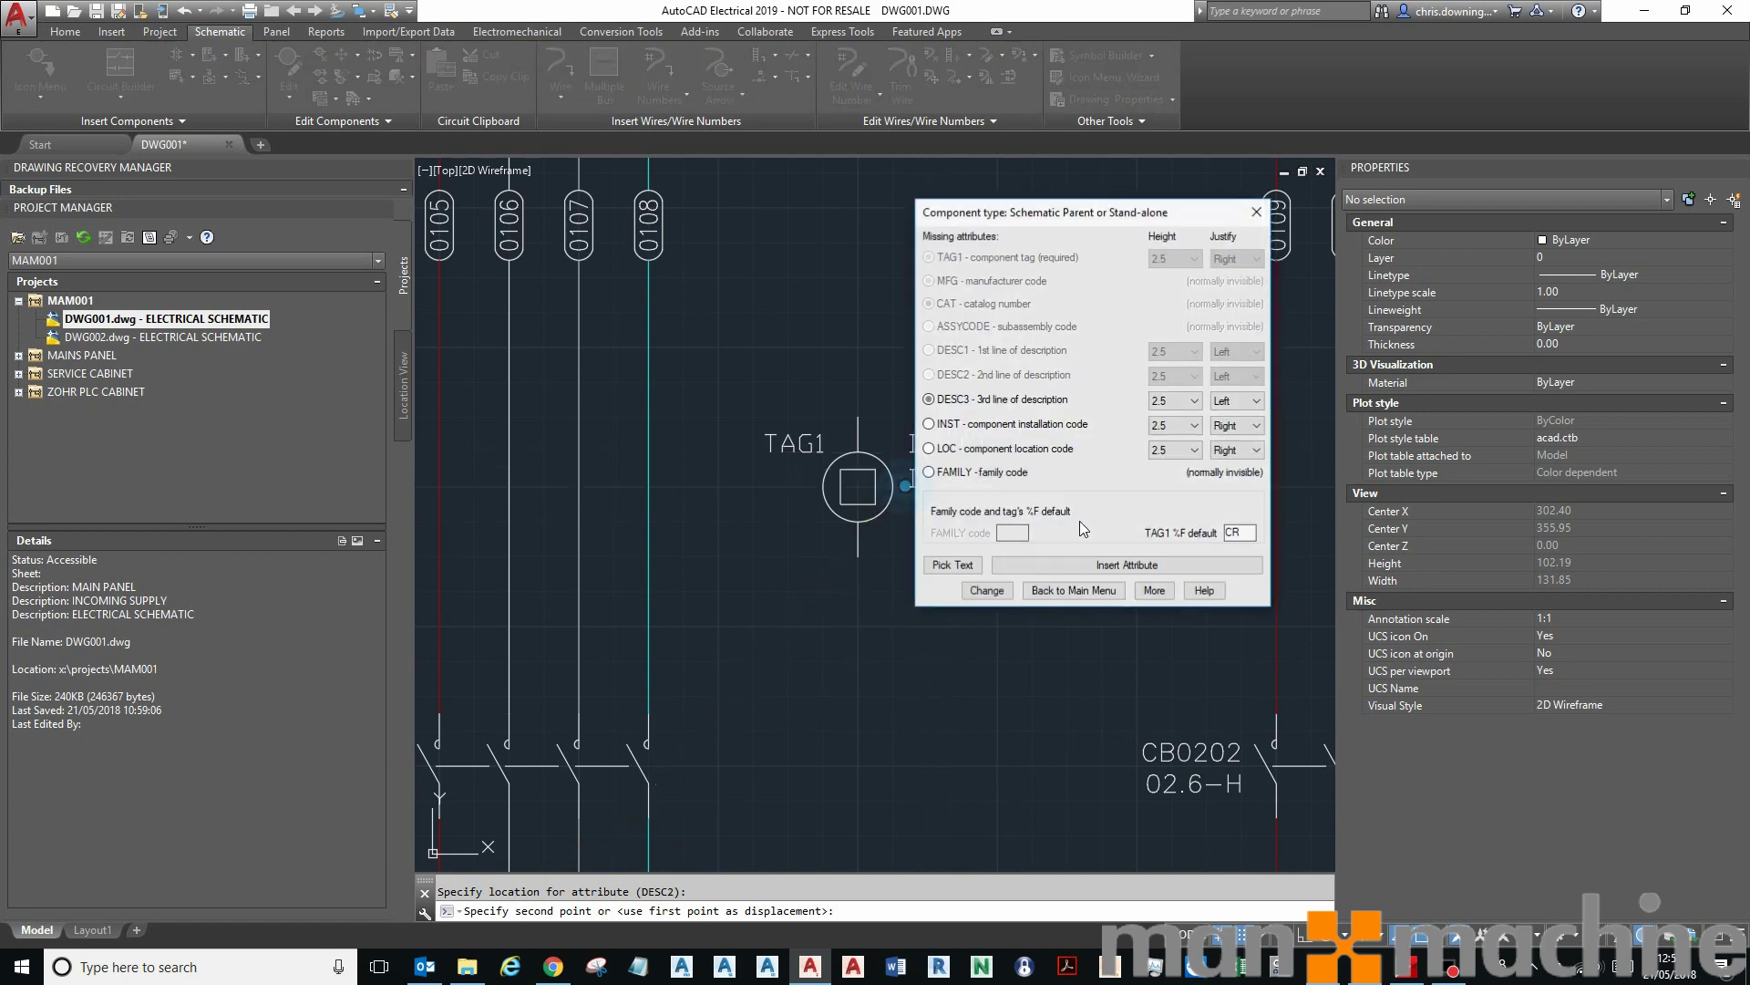
pyautogui.click(1127, 565)
pyautogui.click(908, 510)
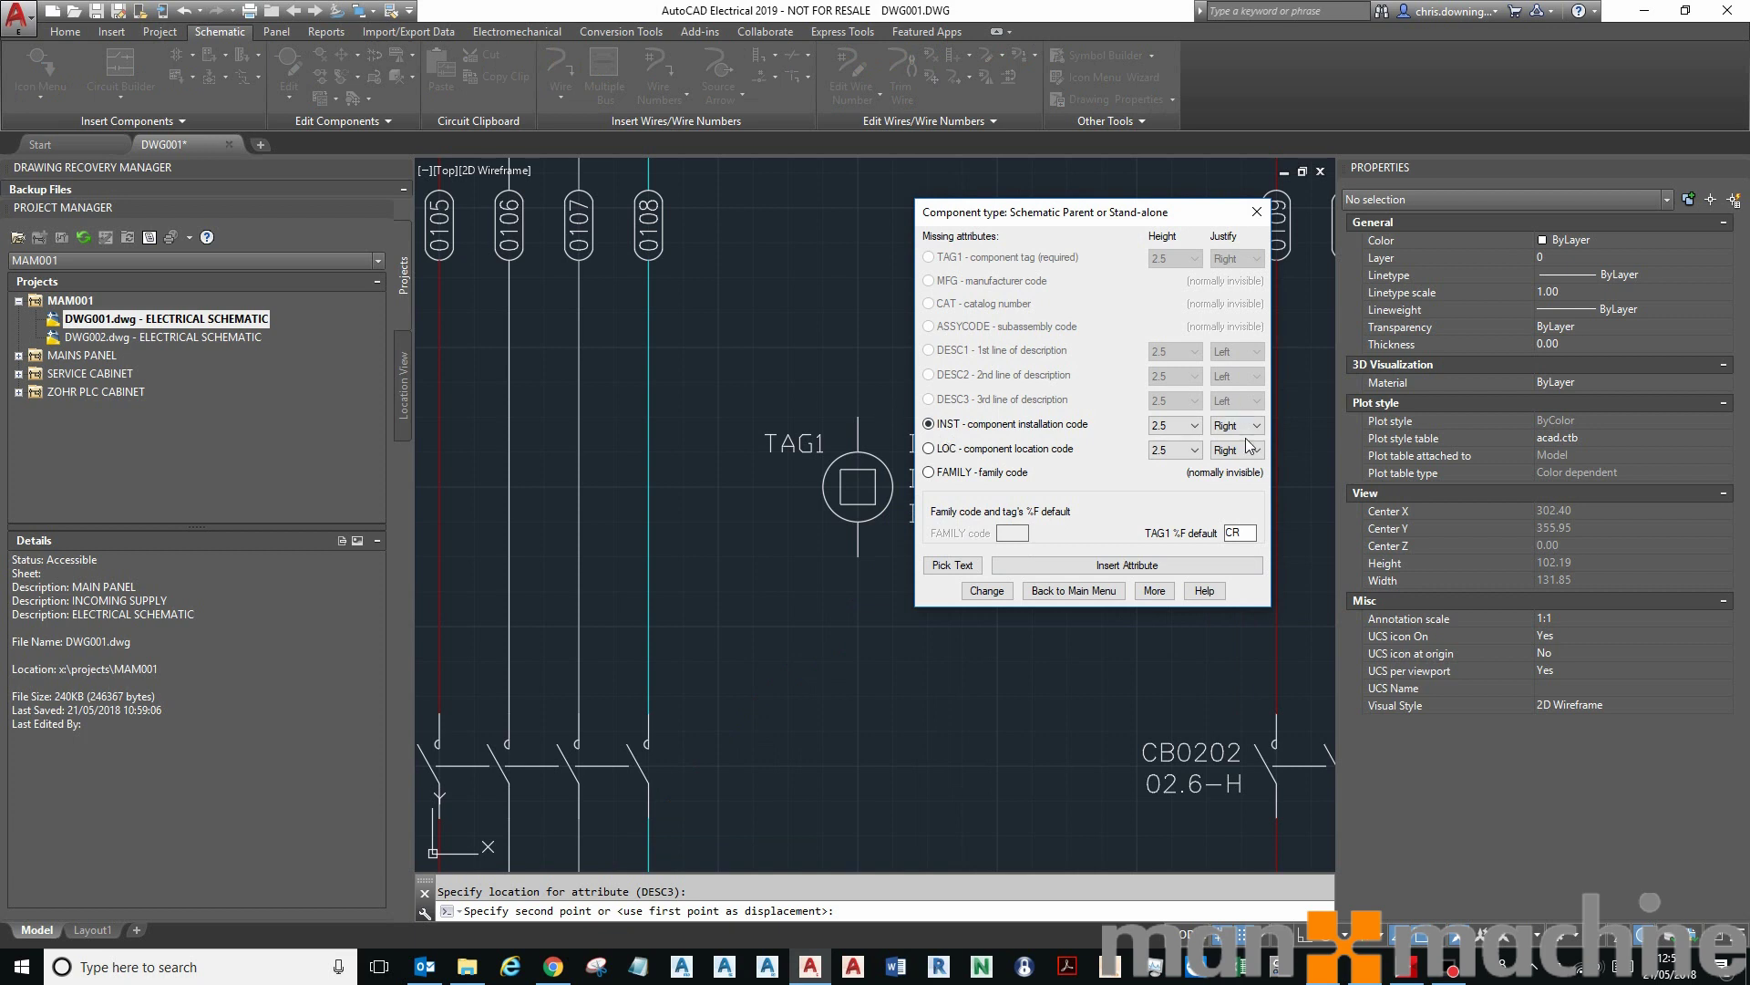
# Place INST and LOC above TAG1, and add FAMILY with code CR
pyautogui.click(1180, 566)
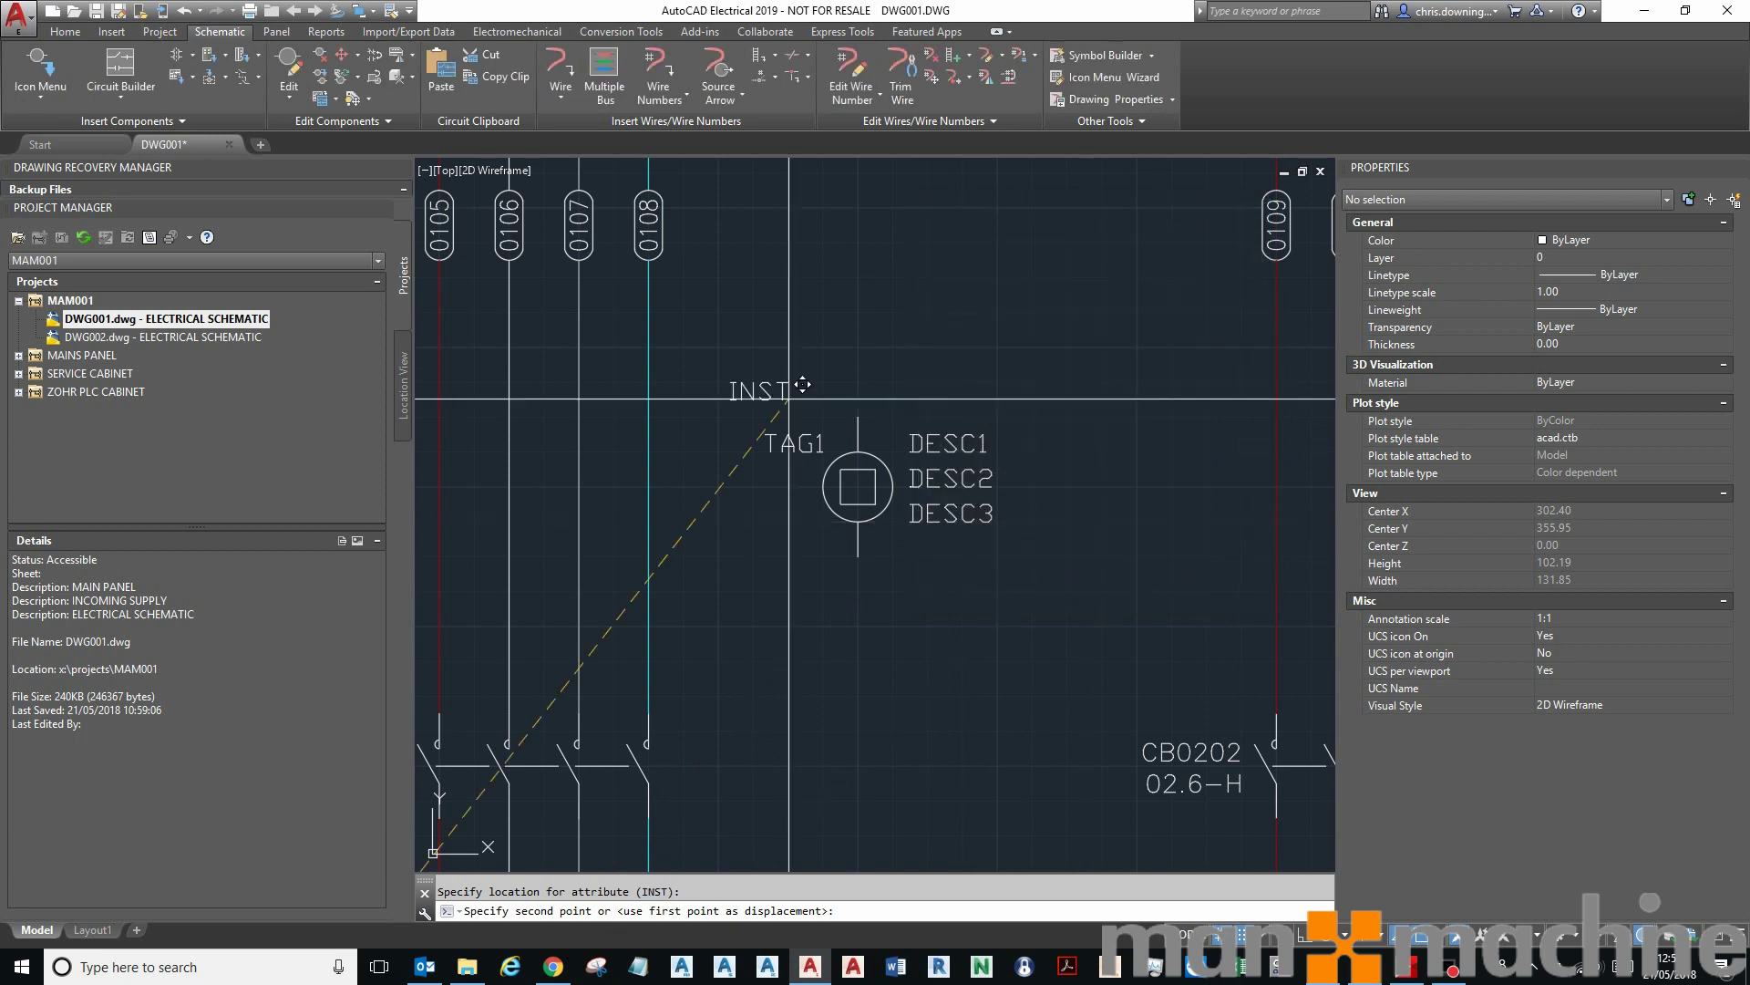
pyautogui.click(836, 402)
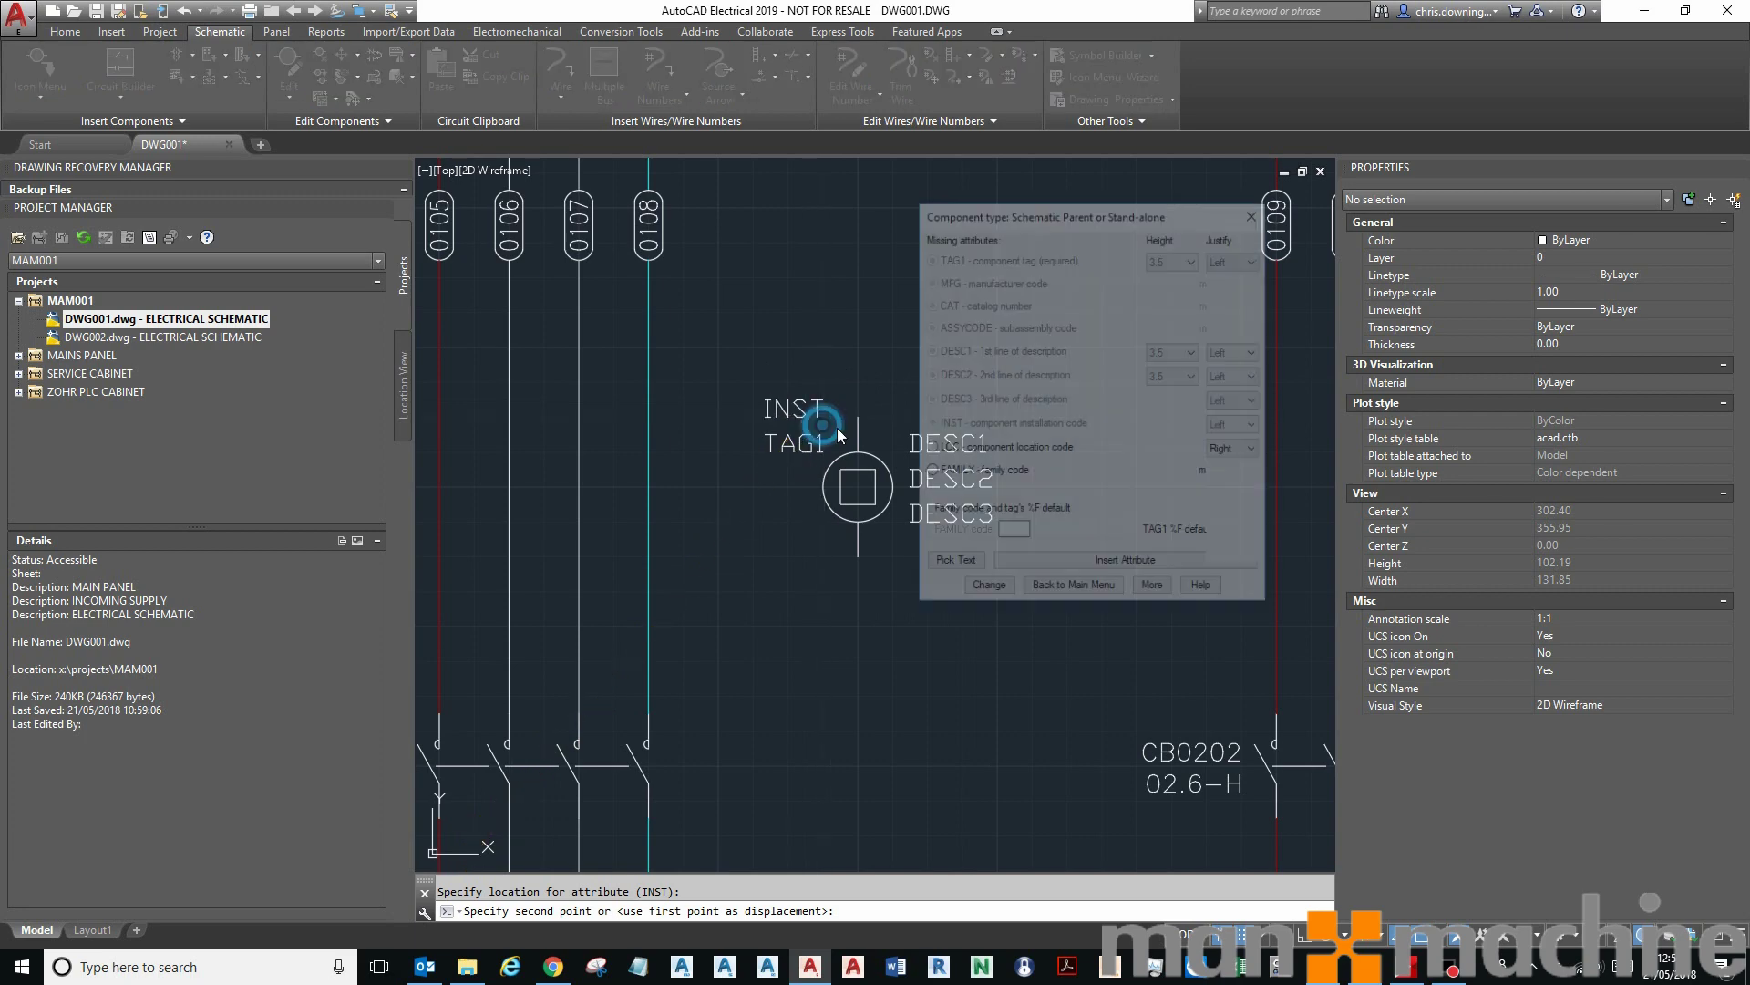
pyautogui.click(1157, 565)
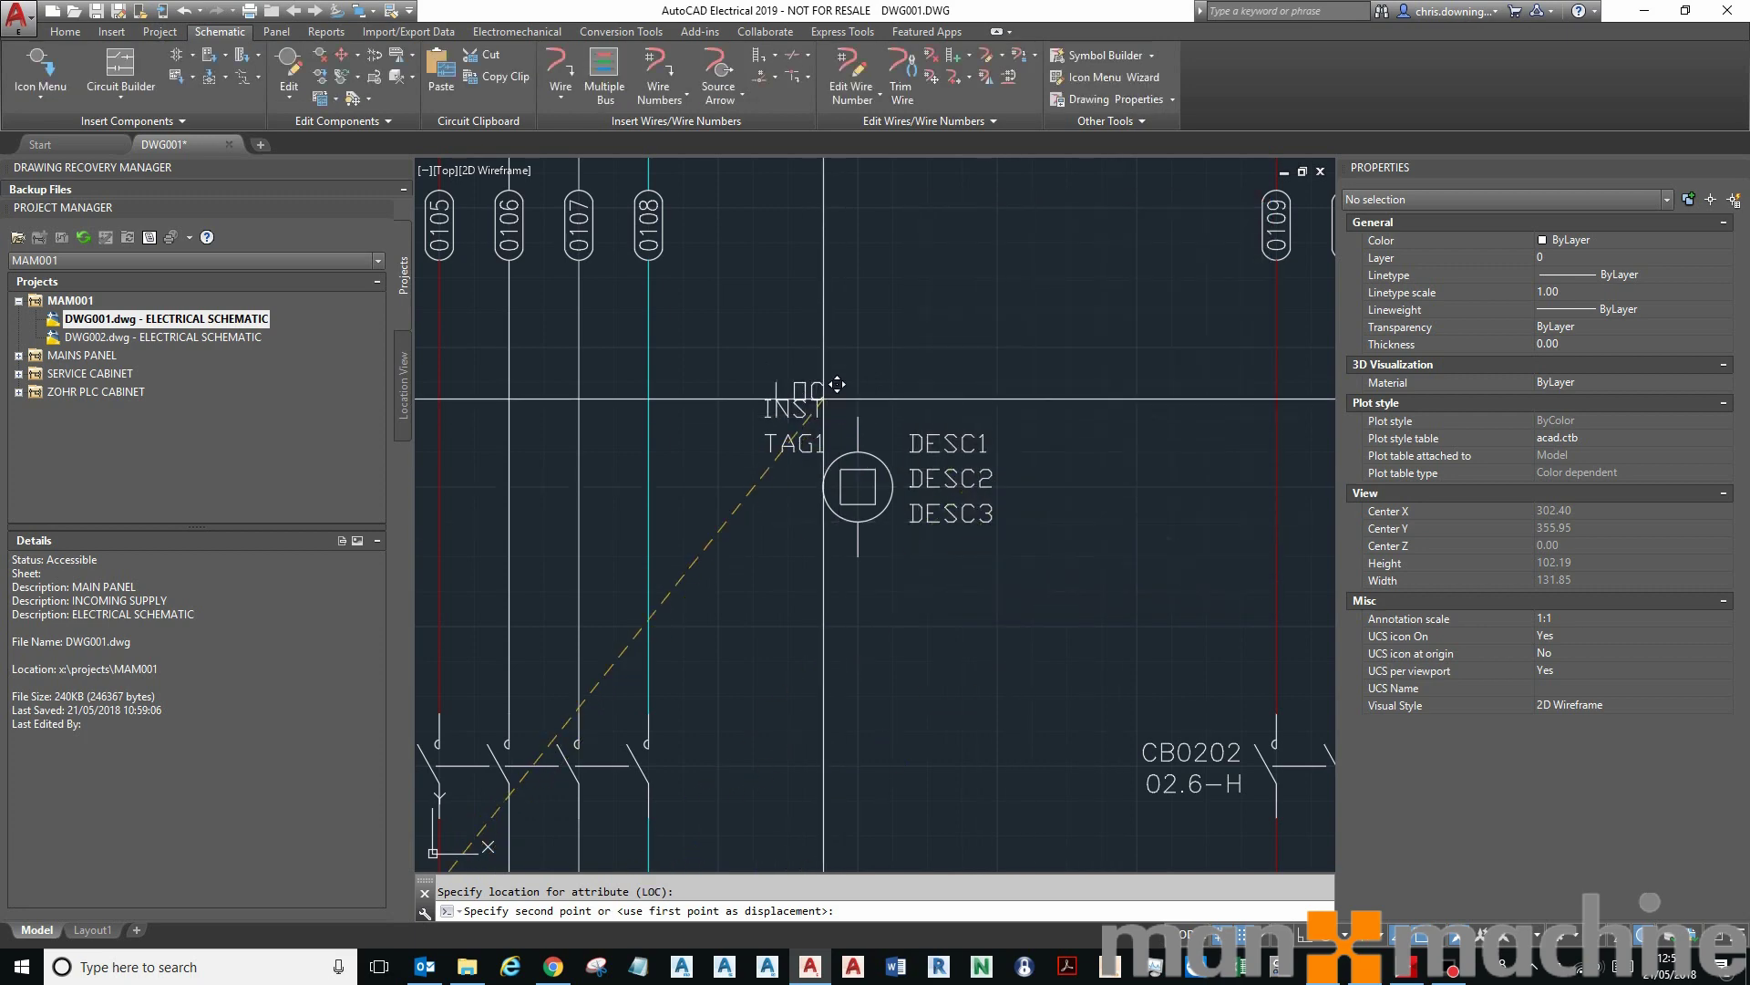
pyautogui.click(836, 368)
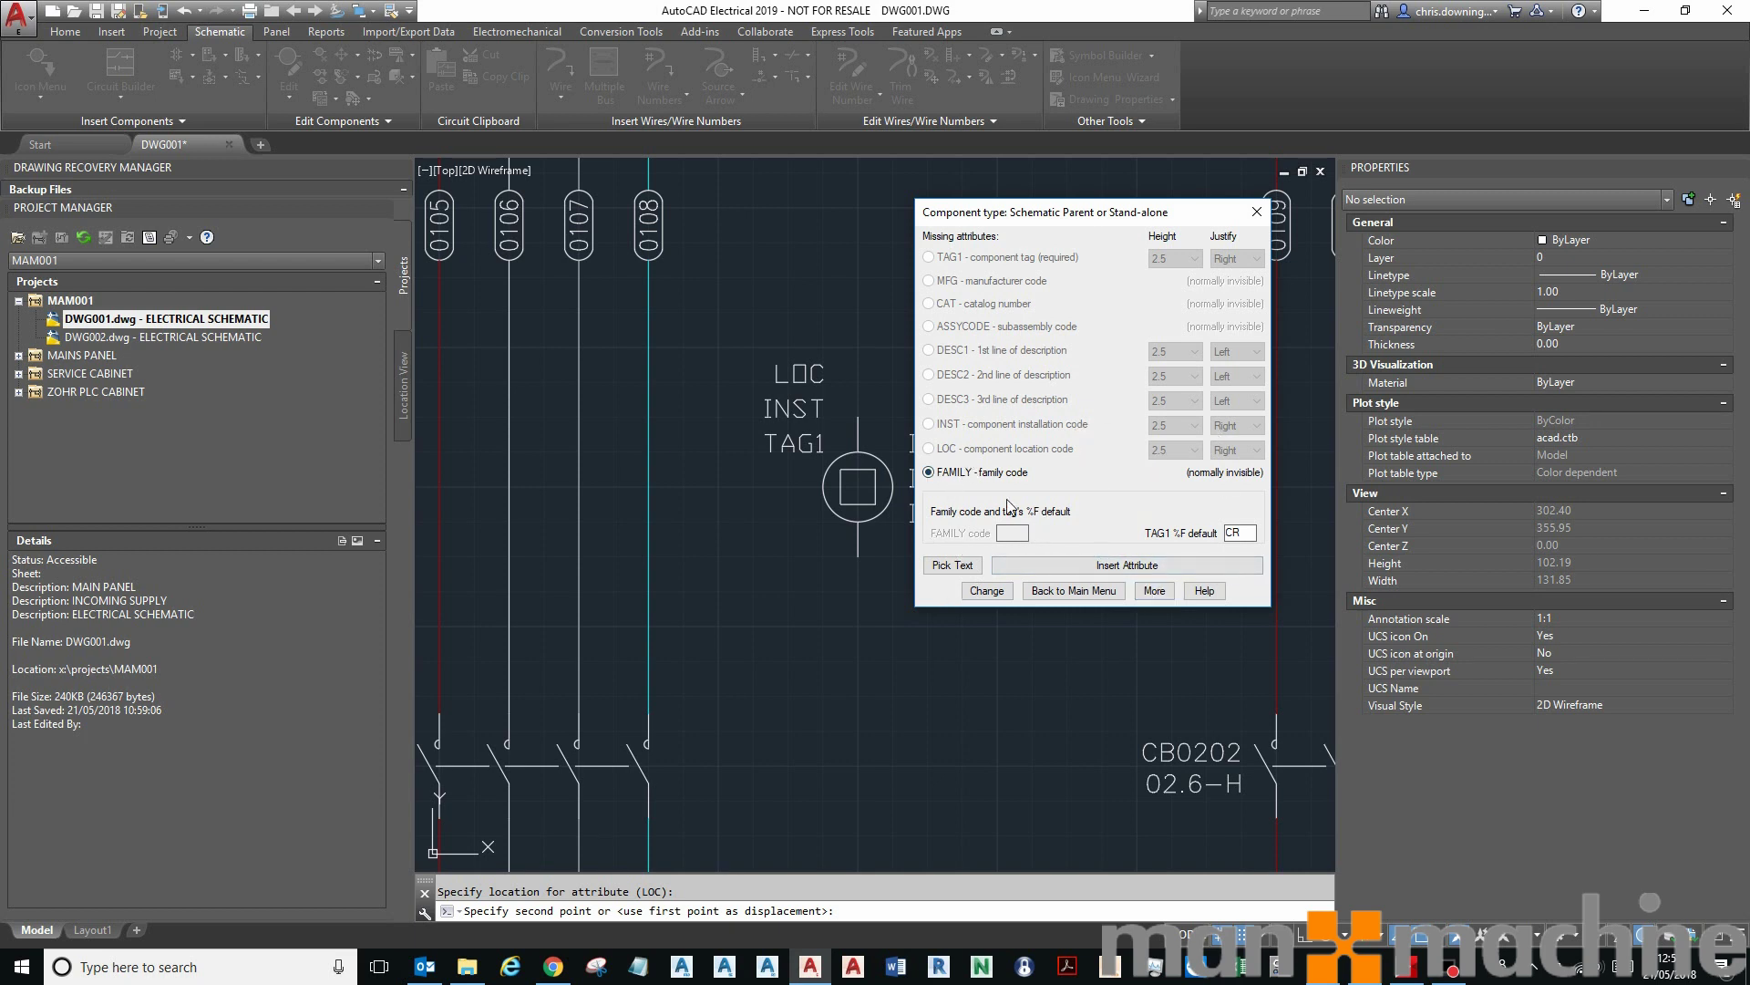
pyautogui.click(1094, 565)
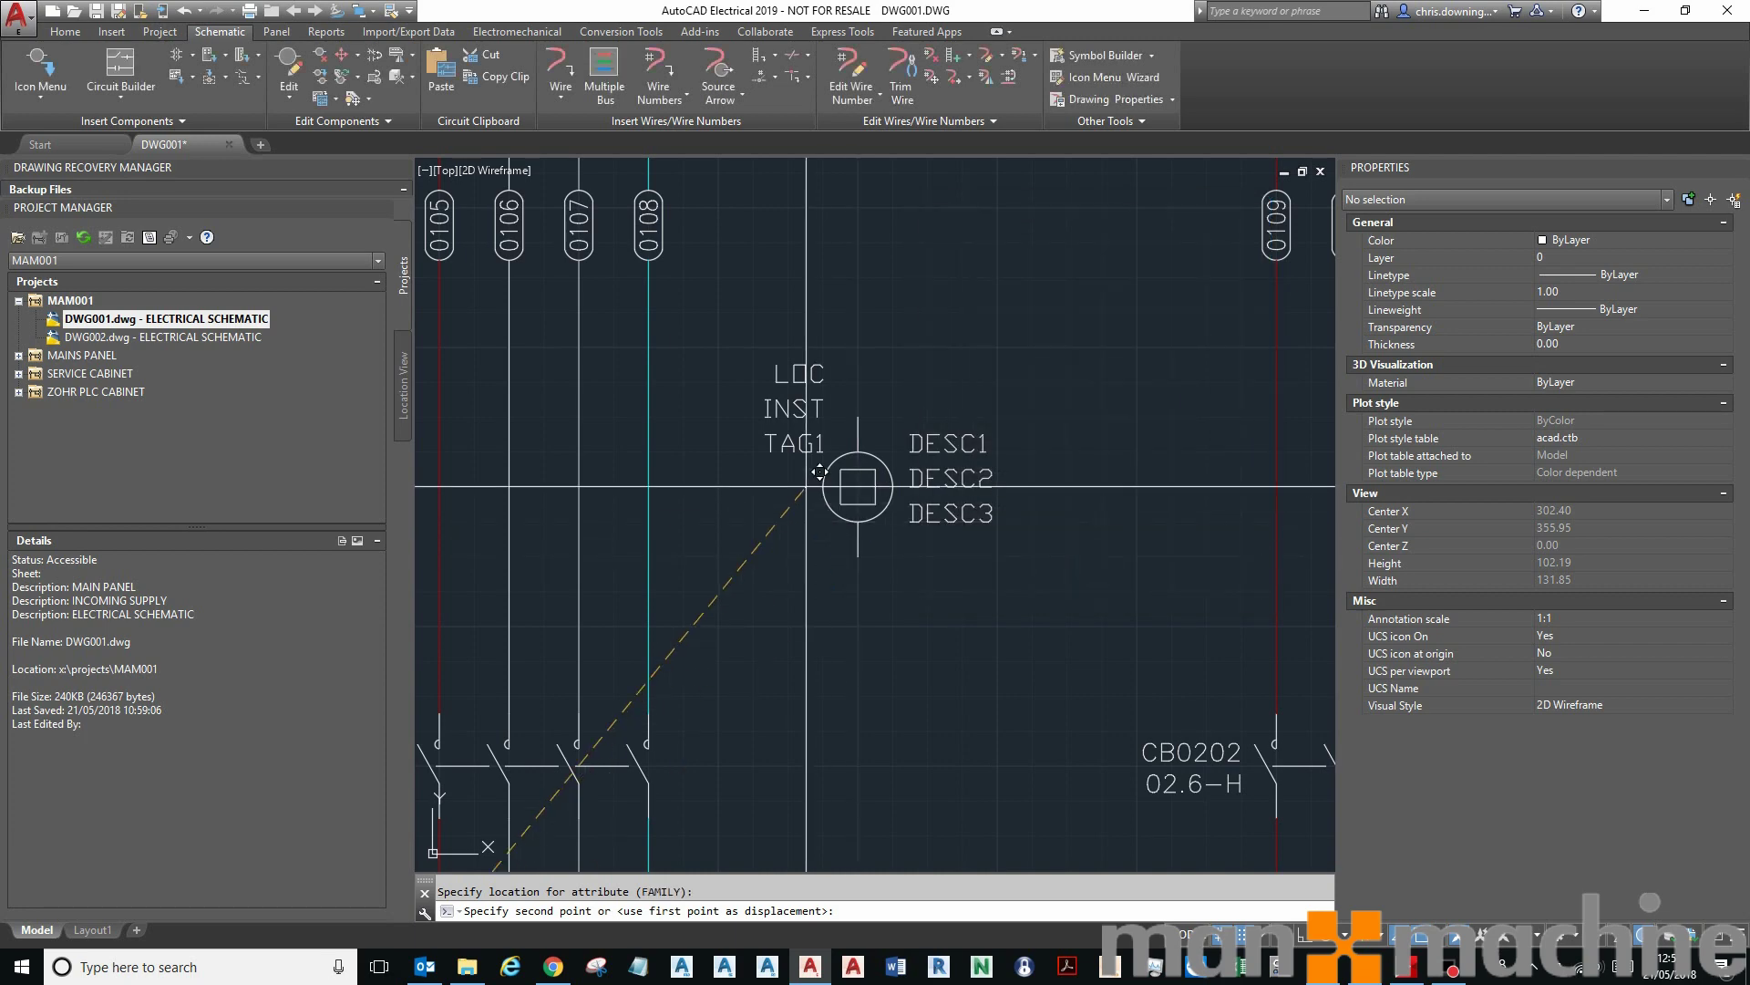
pyautogui.click(806, 481)
pyautogui.click(833, 531)
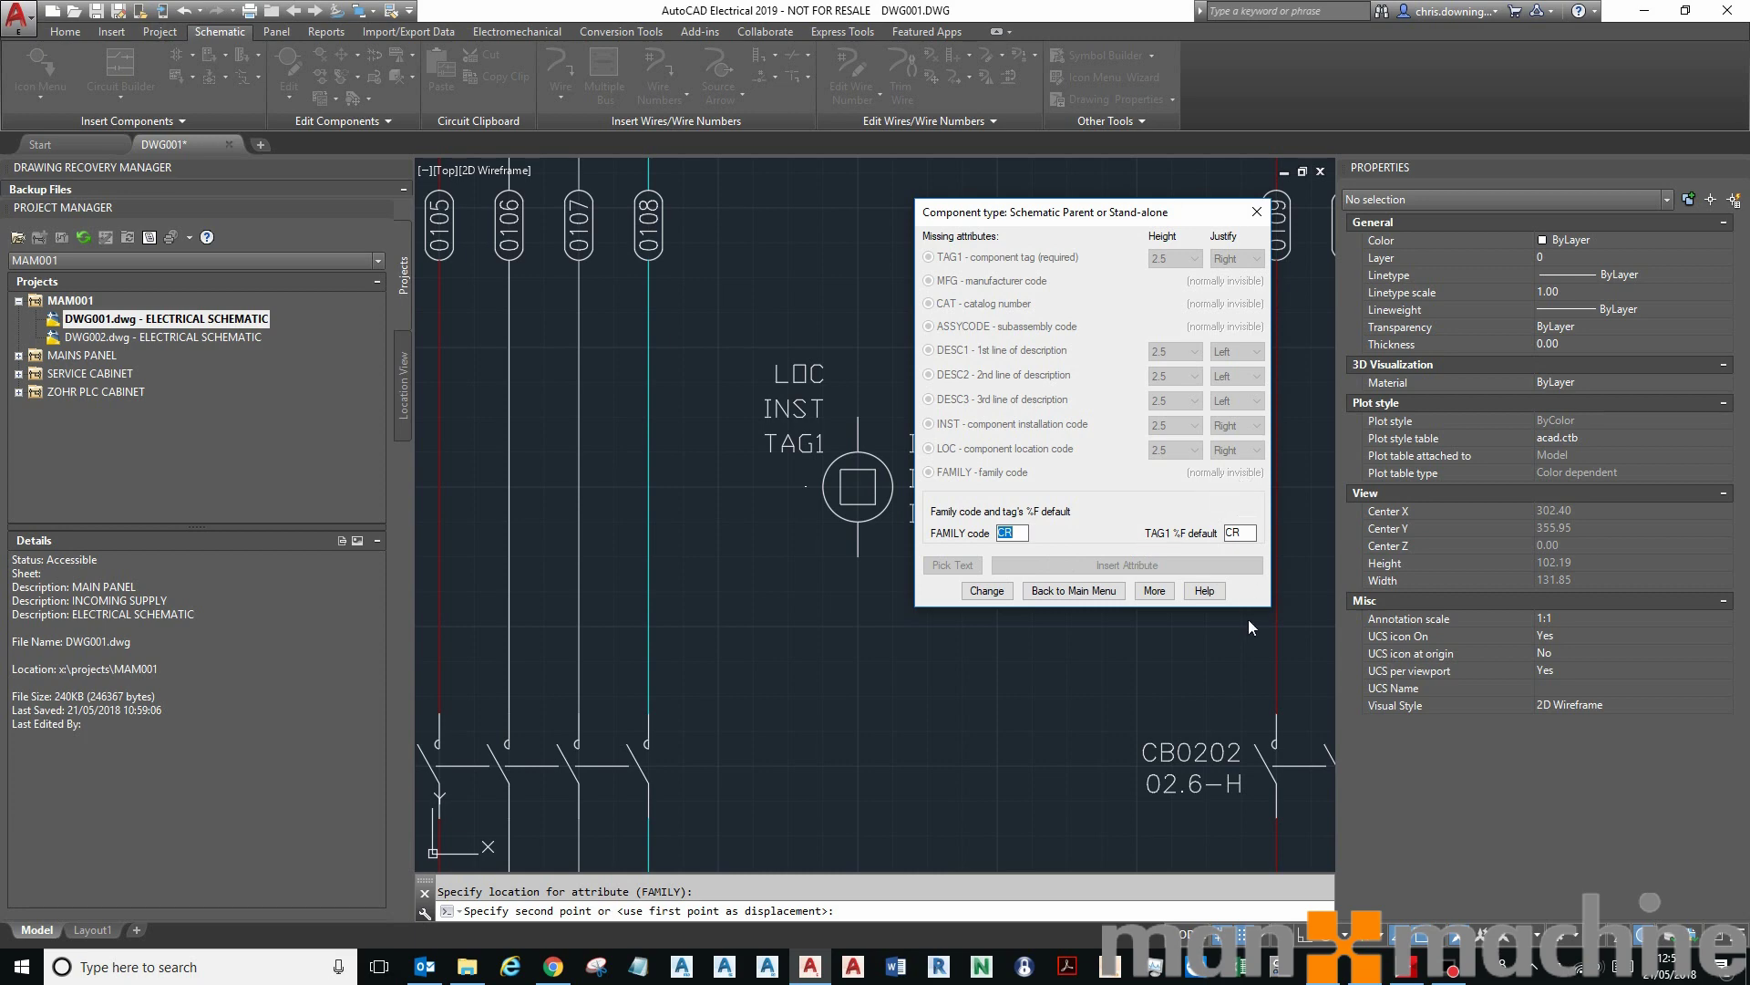
# Place the combined XREF cross-reference attribute just left of the coil, then return to the main menu
pyautogui.click(1155, 591)
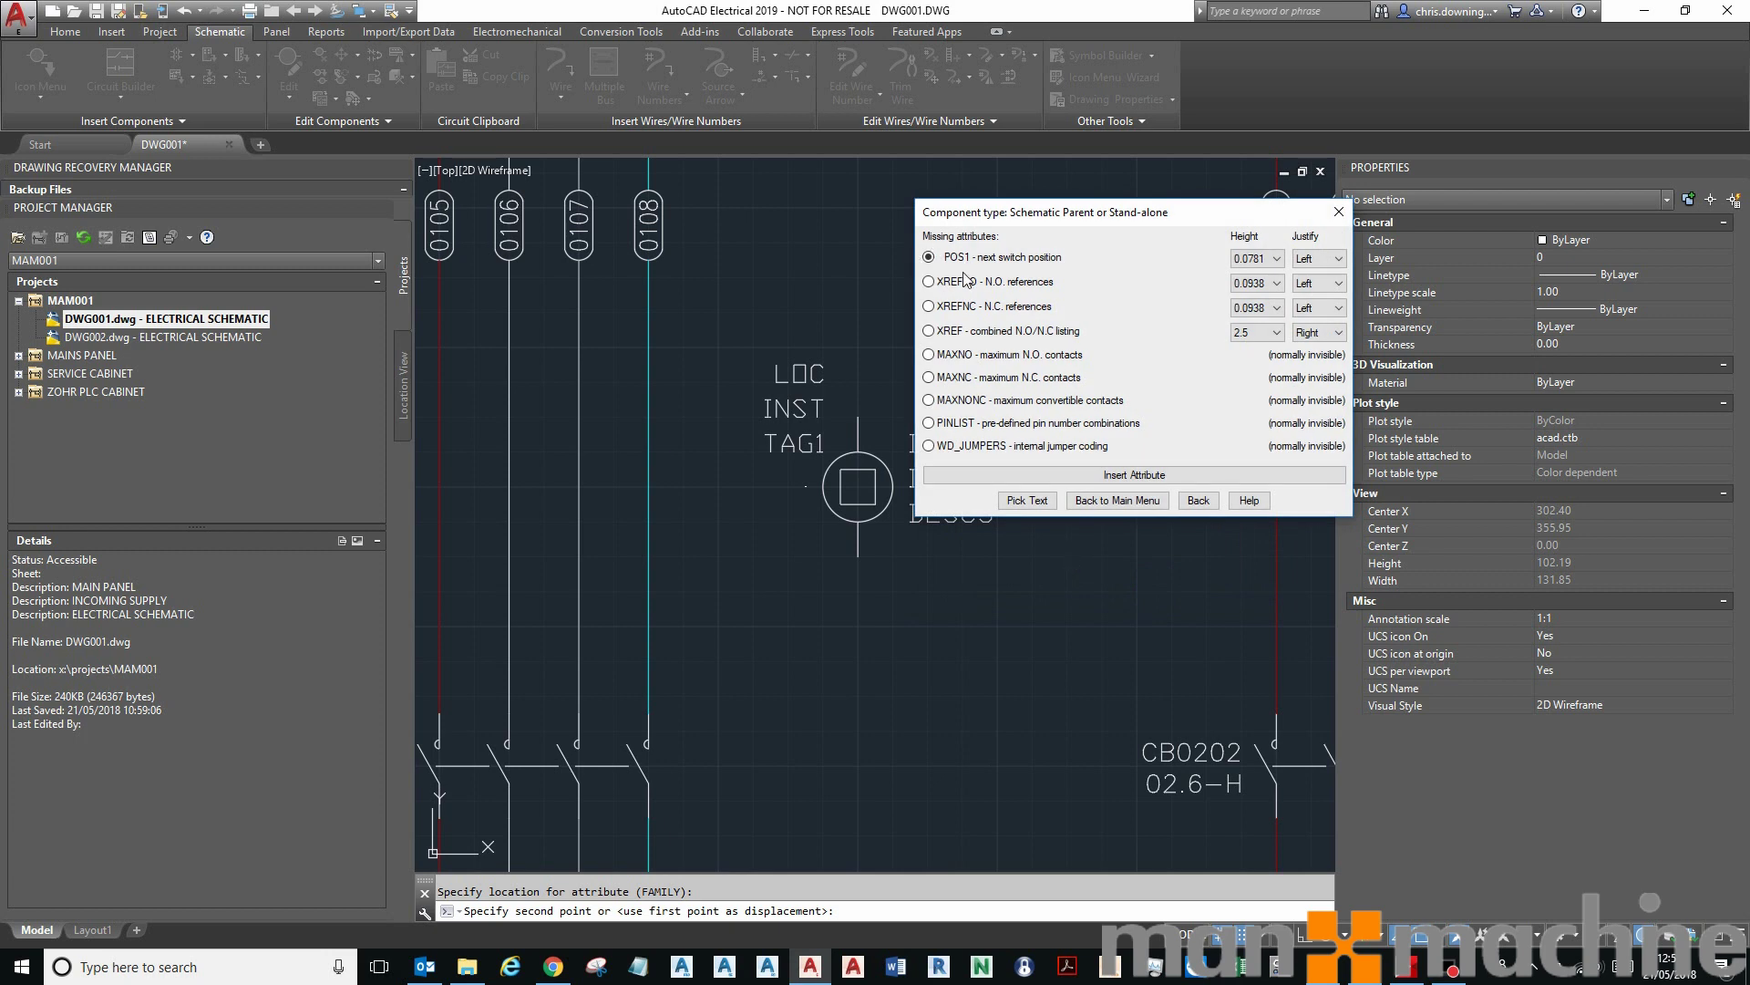
pyautogui.click(929, 331)
pyautogui.click(1174, 474)
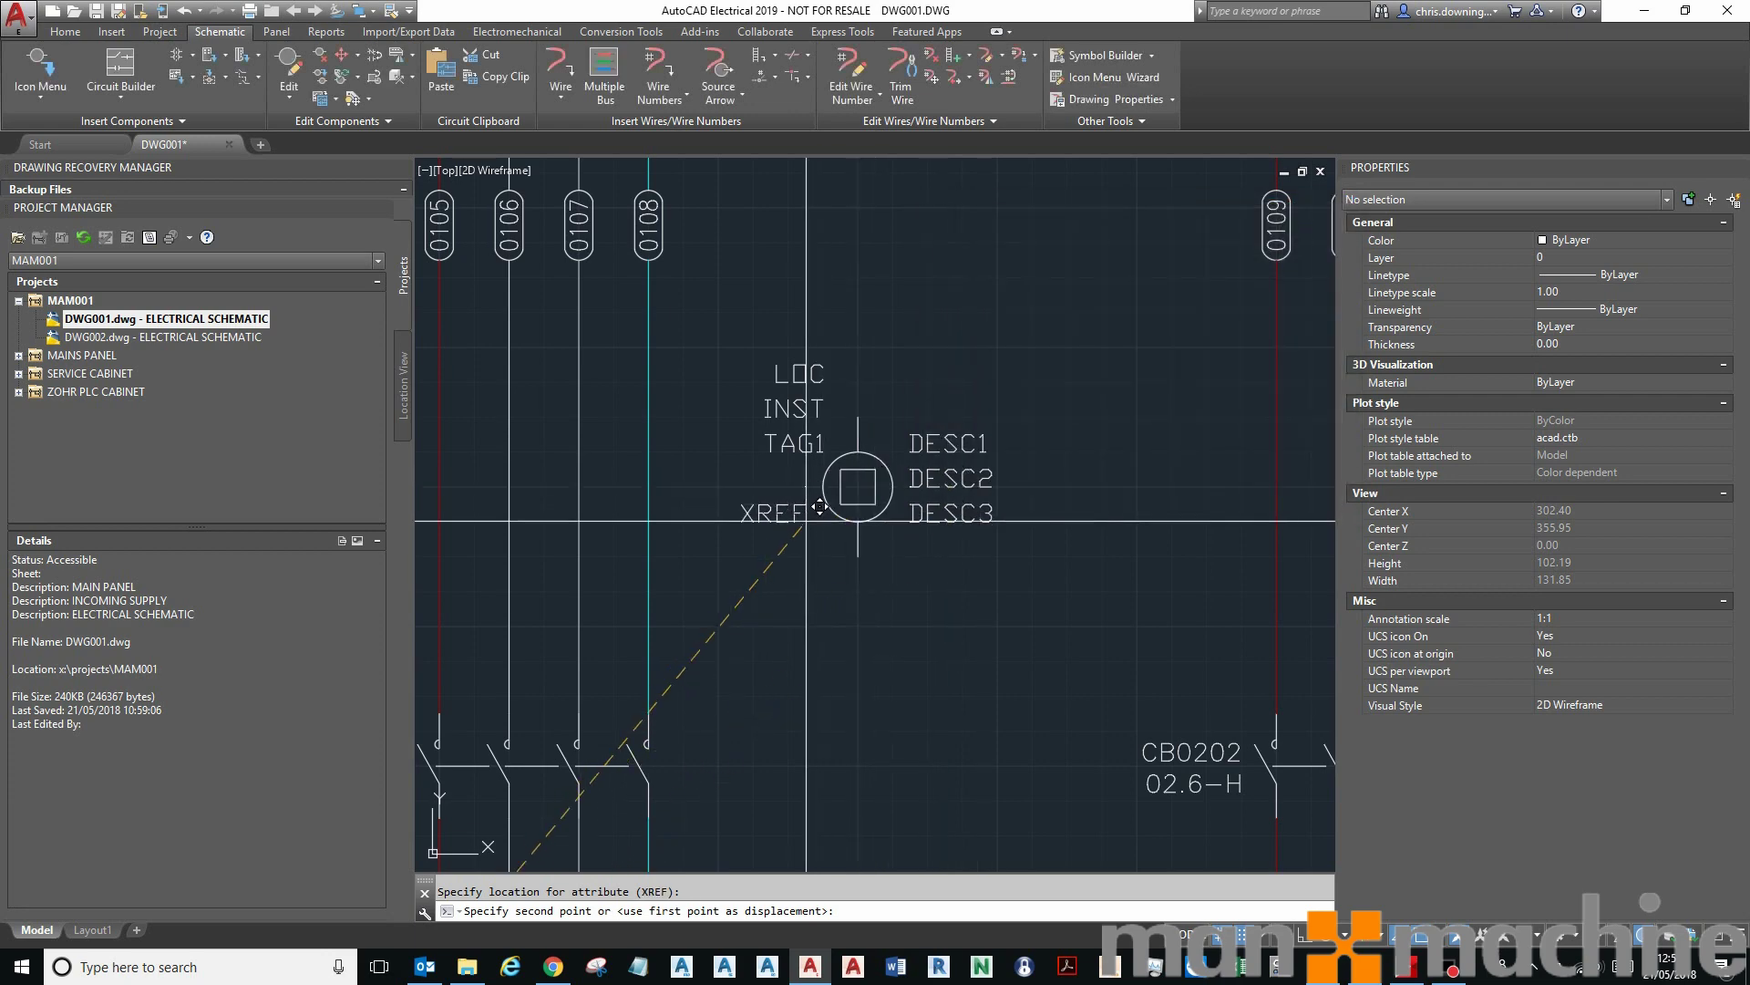
pyautogui.click(834, 508)
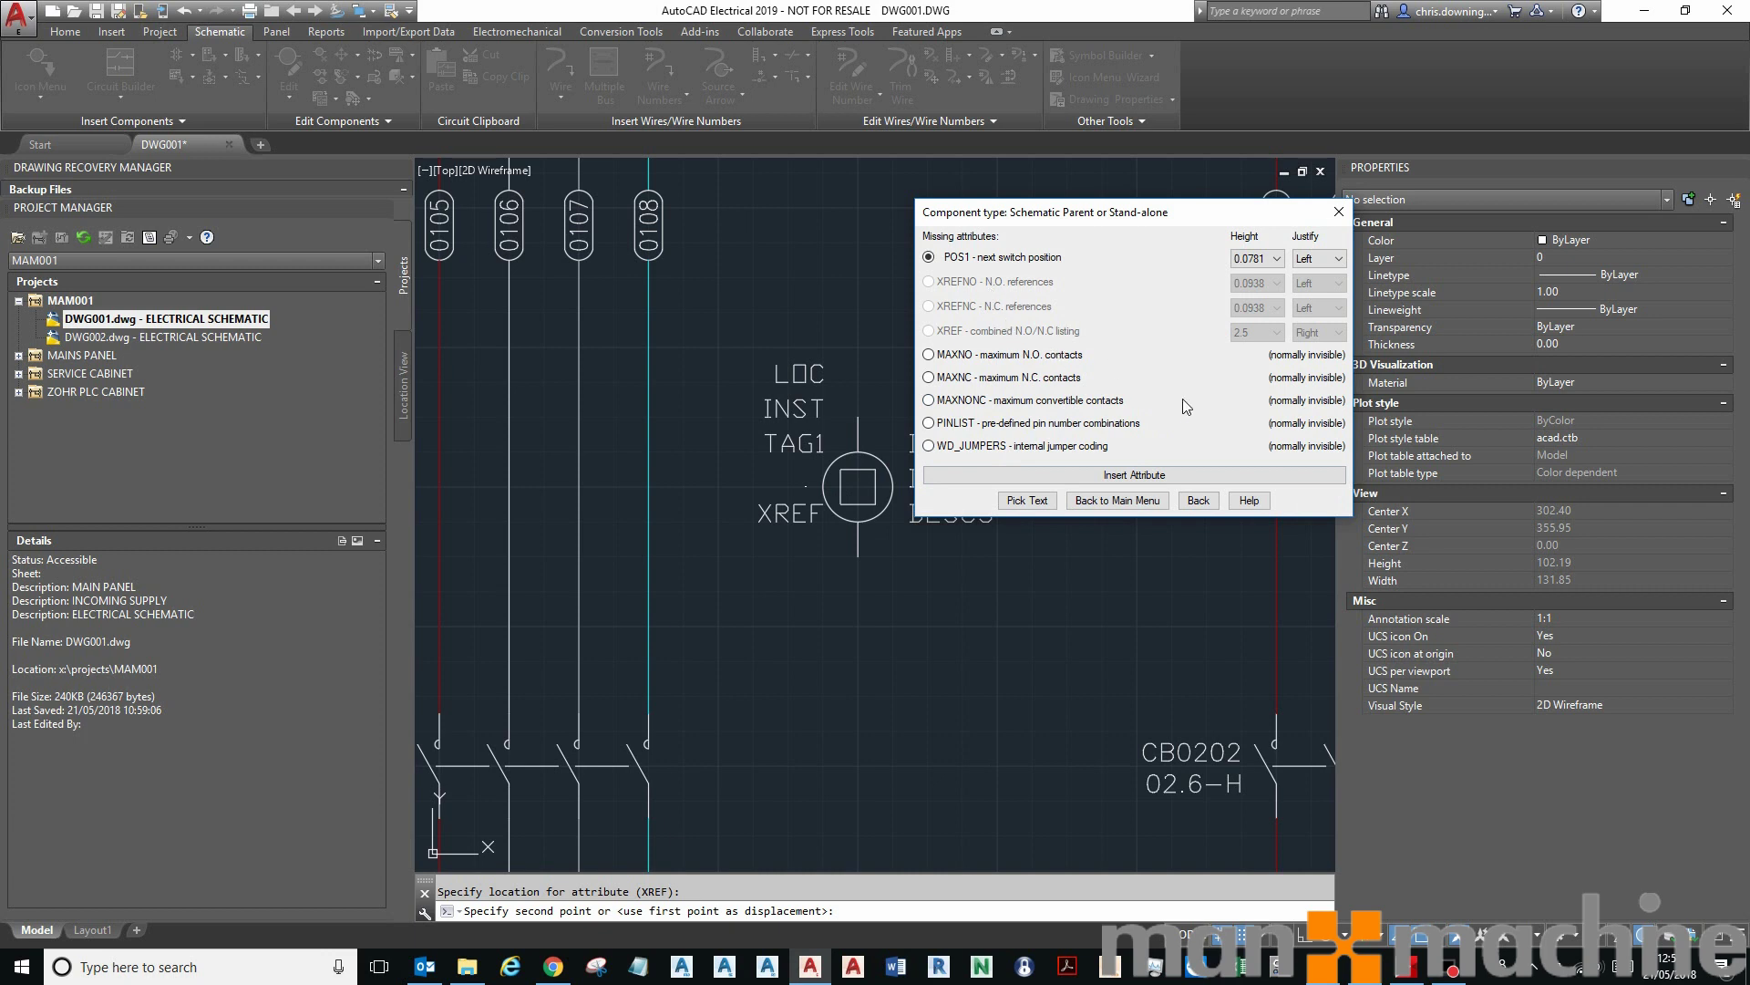
pyautogui.click(1127, 499)
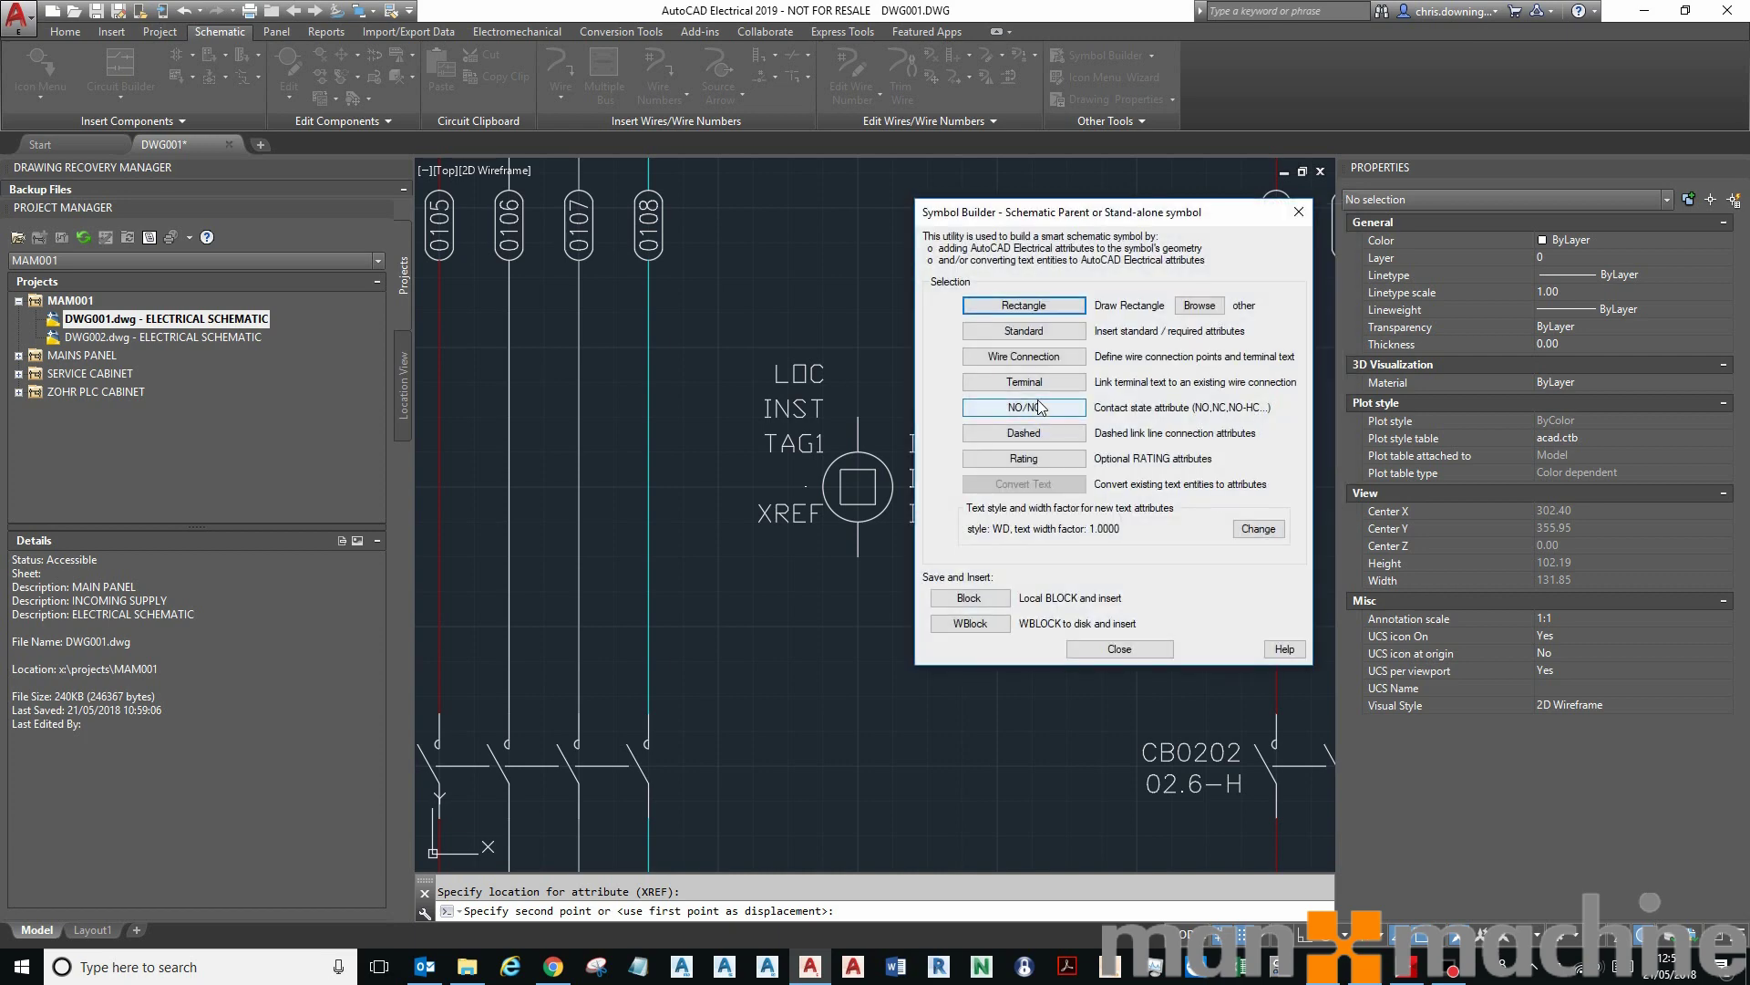
# Insert a right-justified RATING1 attribute below XREF and return to the main menu
pyautogui.click(1024, 458)
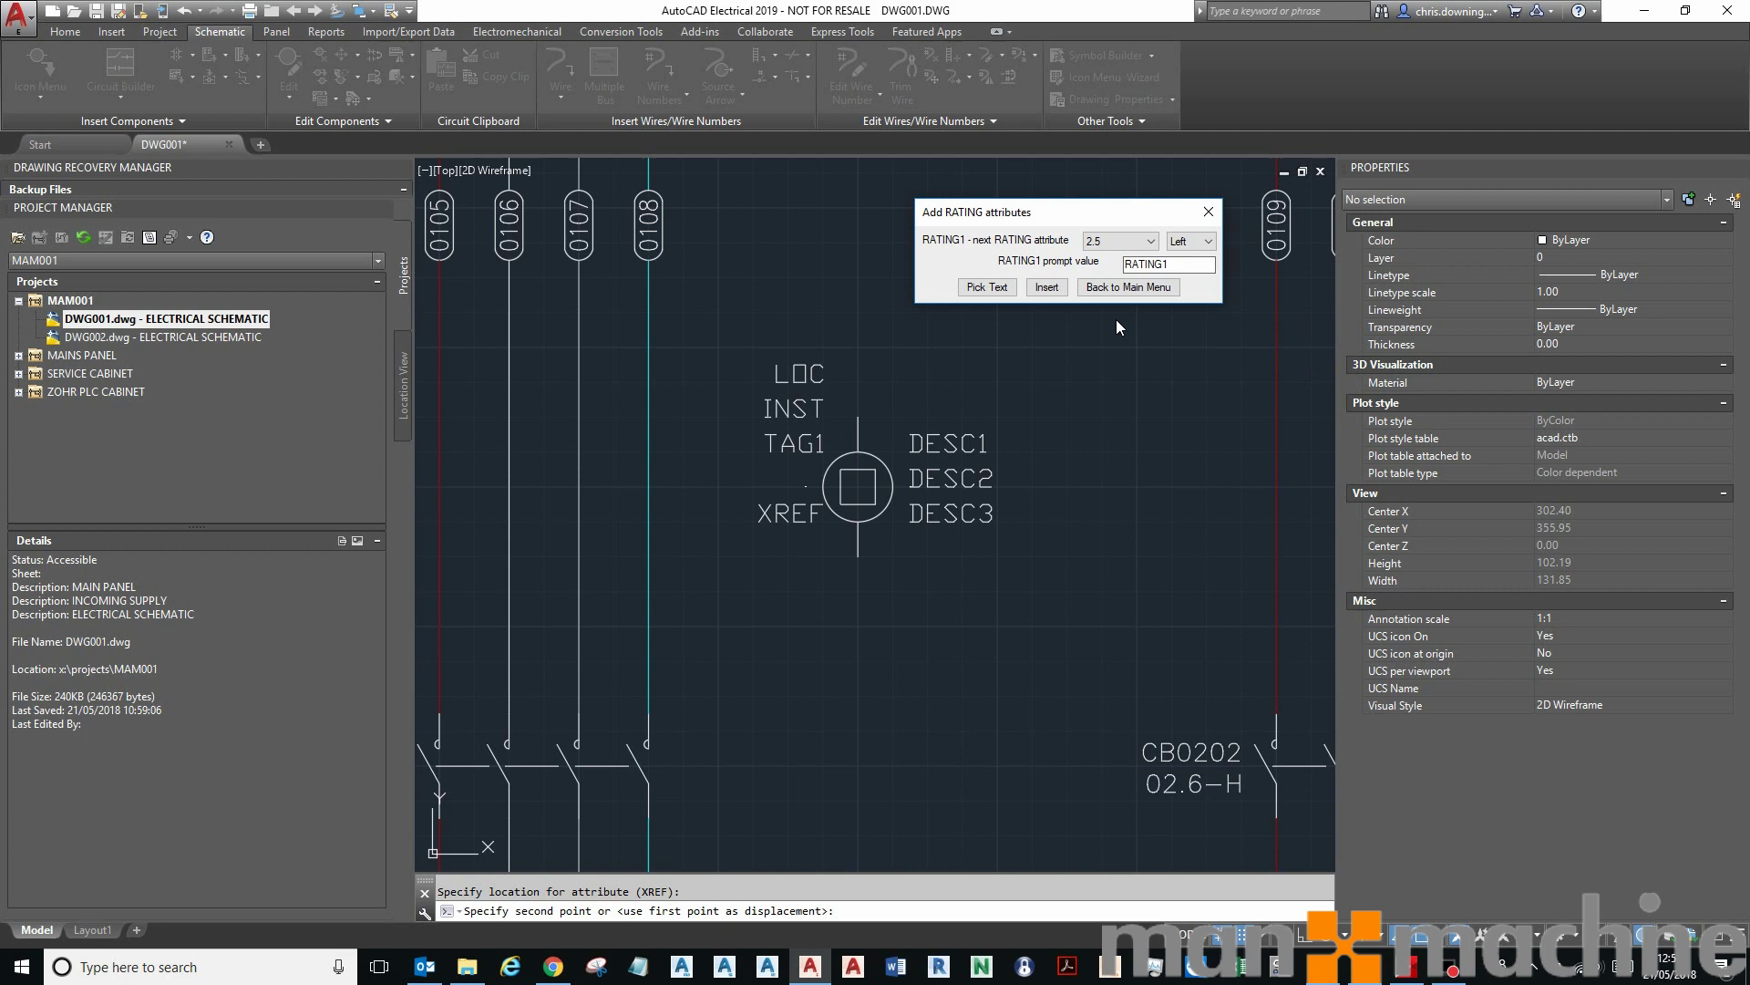
pyautogui.click(1192, 241)
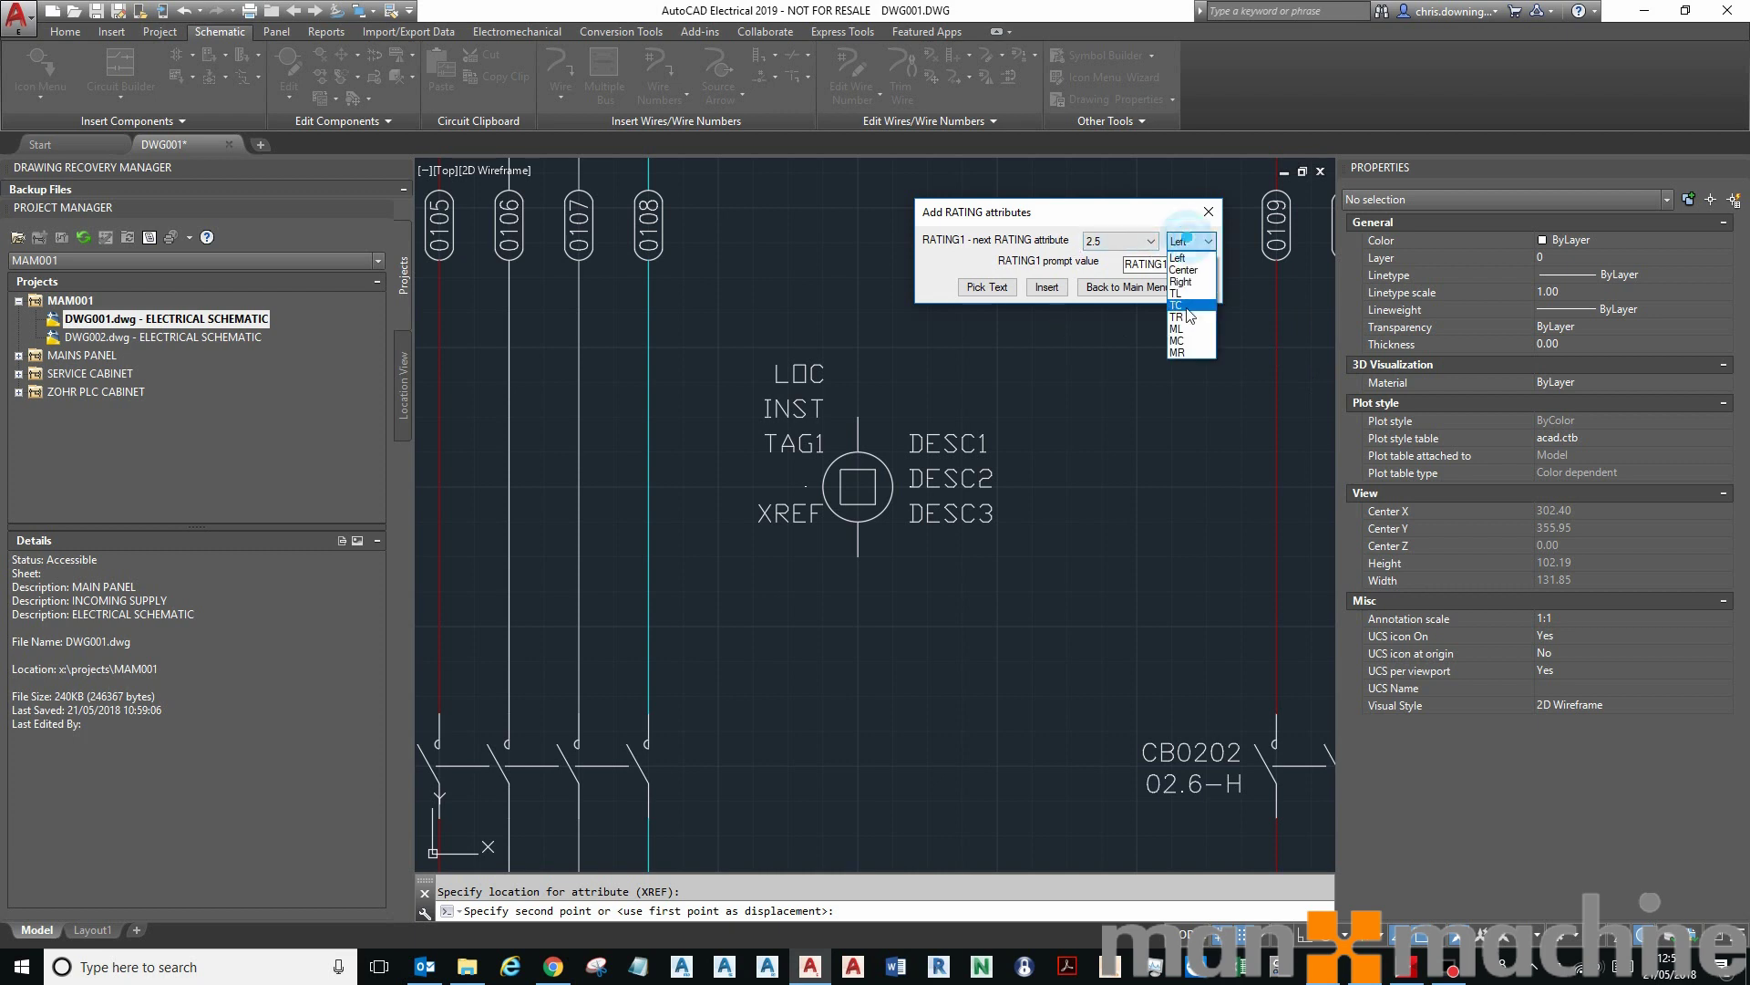
pyautogui.click(1185, 282)
pyautogui.click(1046, 286)
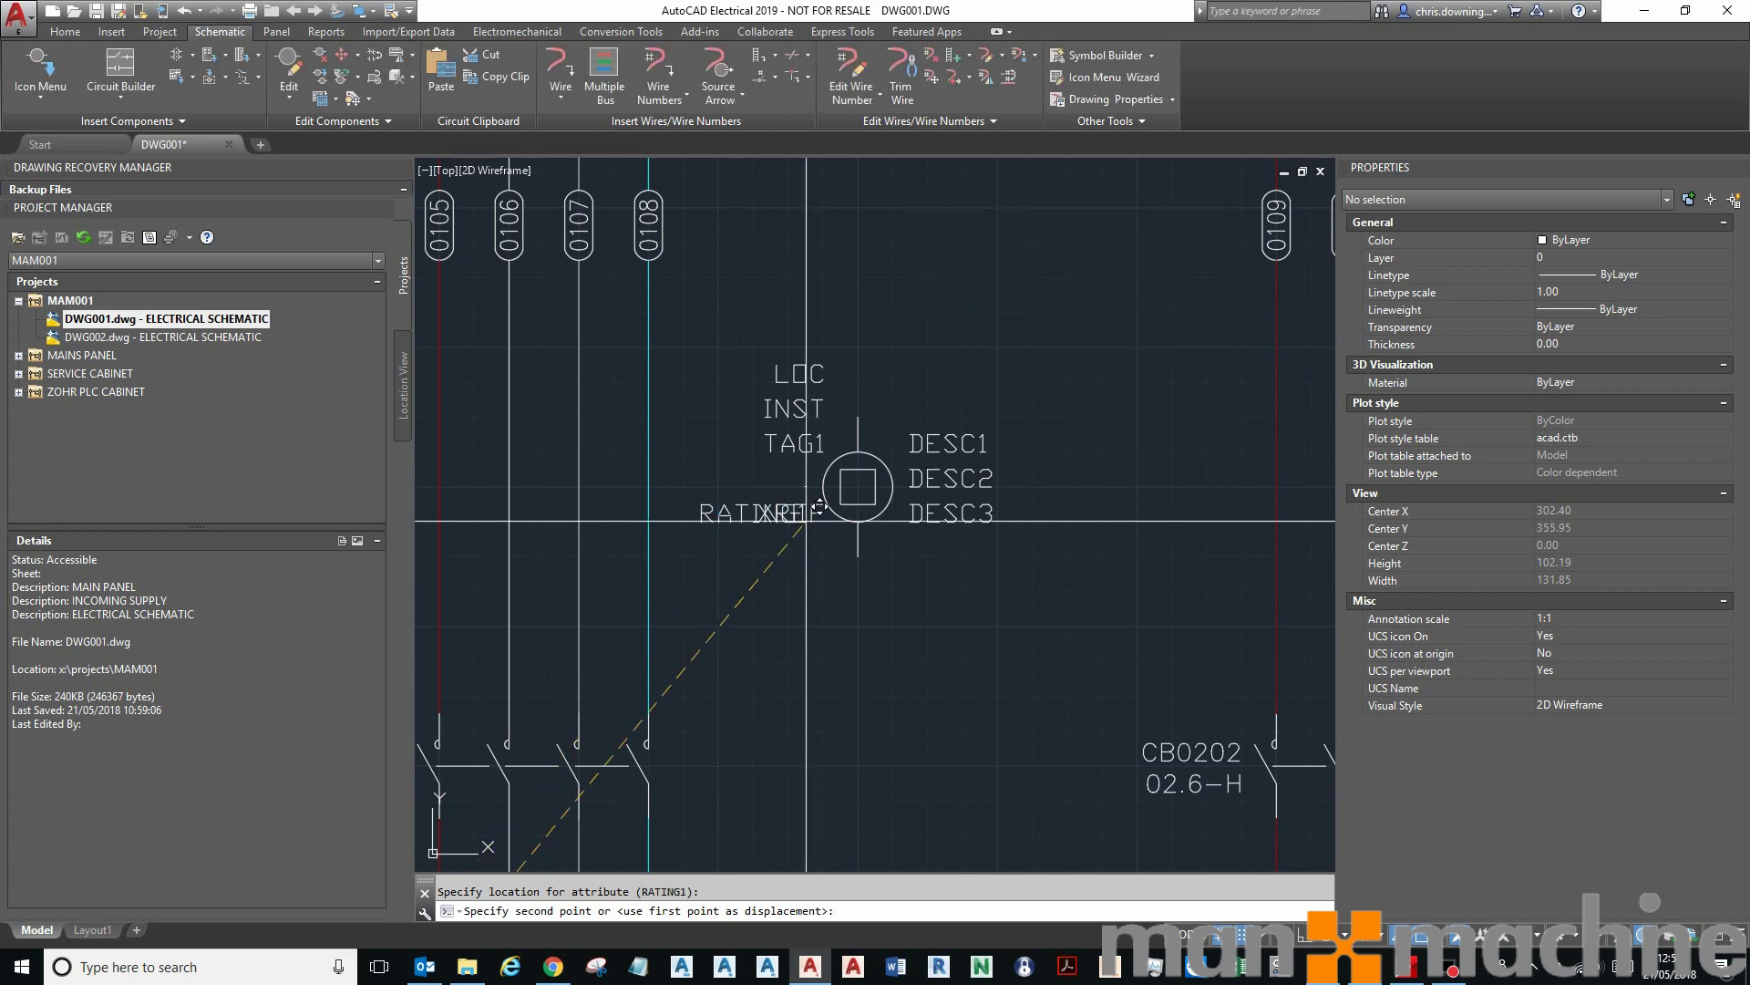
pyautogui.click(823, 556)
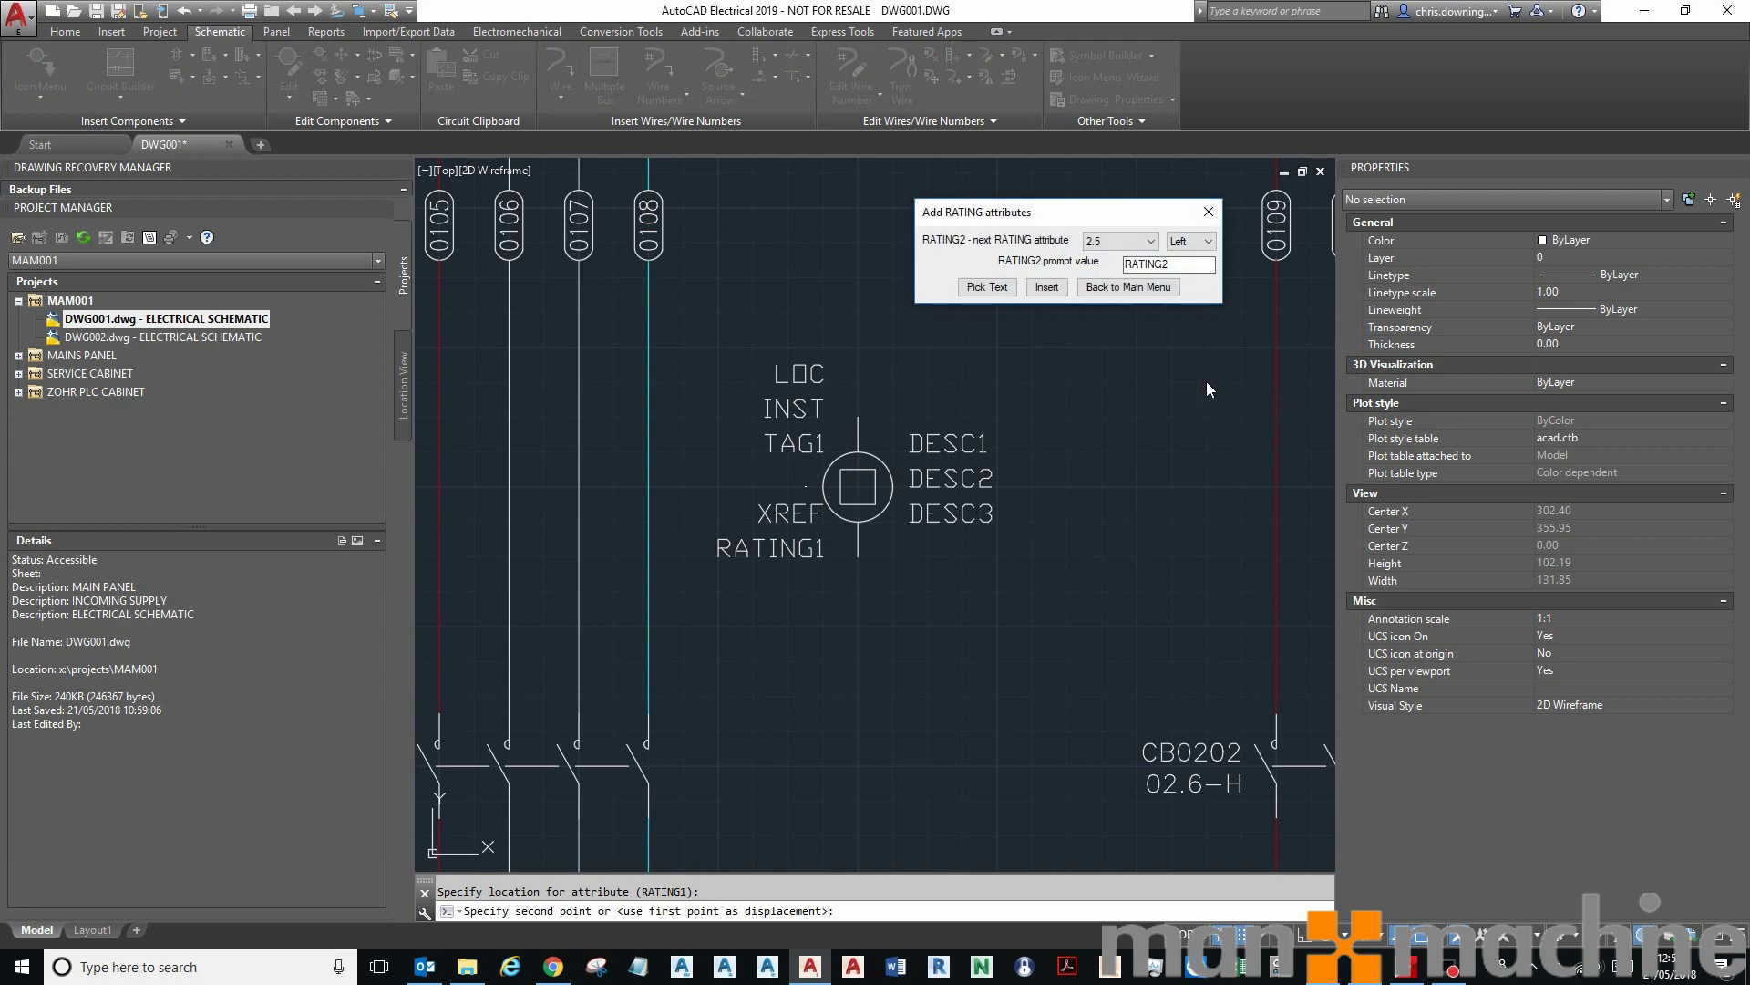
pyautogui.click(1135, 289)
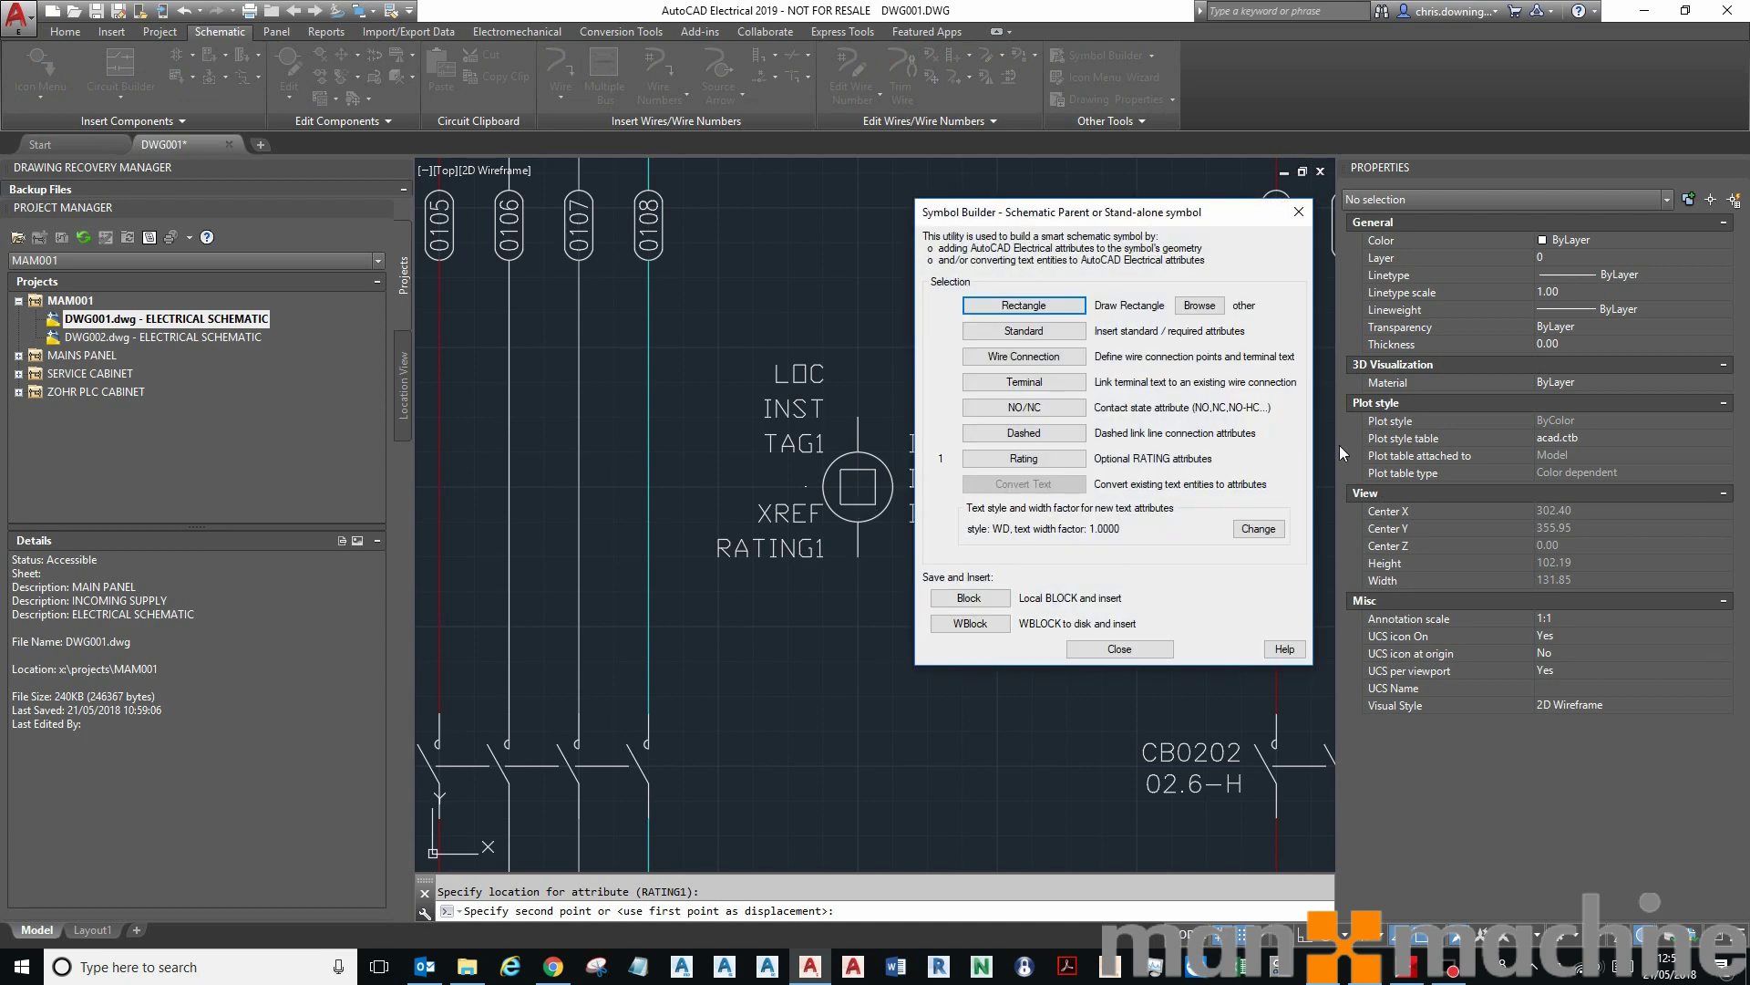
# Define TERM01 connecting from above and TERM02 at the coil's bottom, keeping default pins
pyautogui.click(1024, 361)
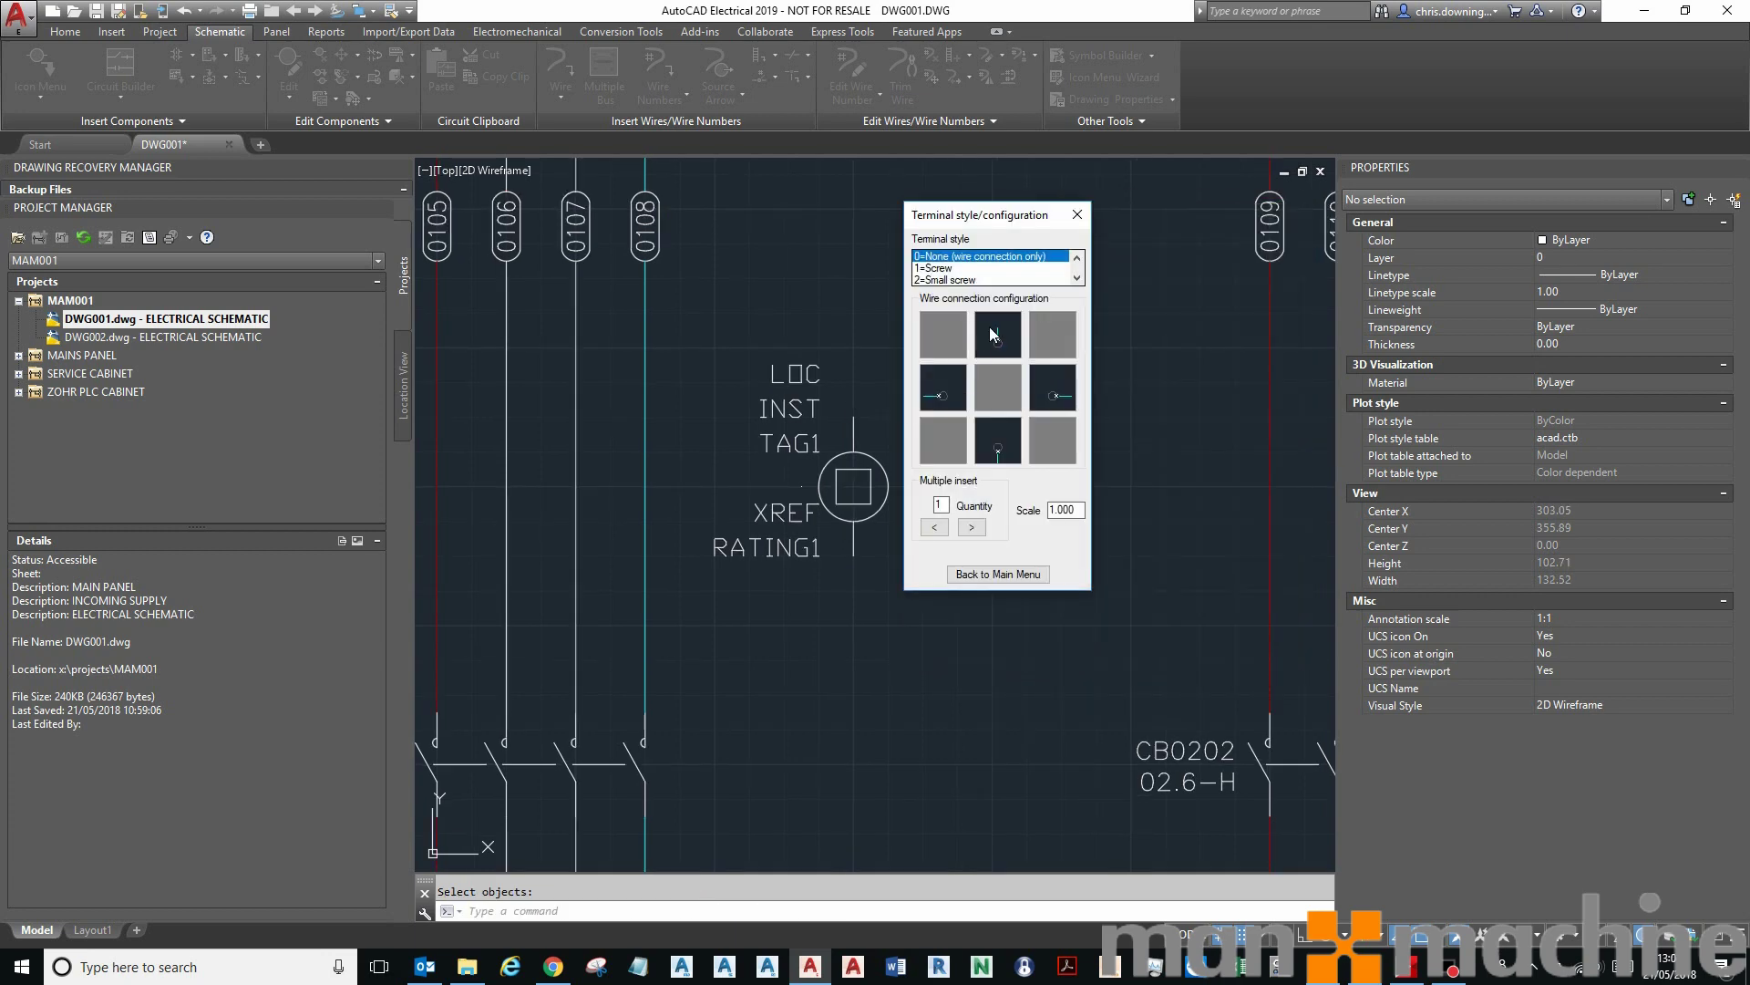
pyautogui.click(994, 346)
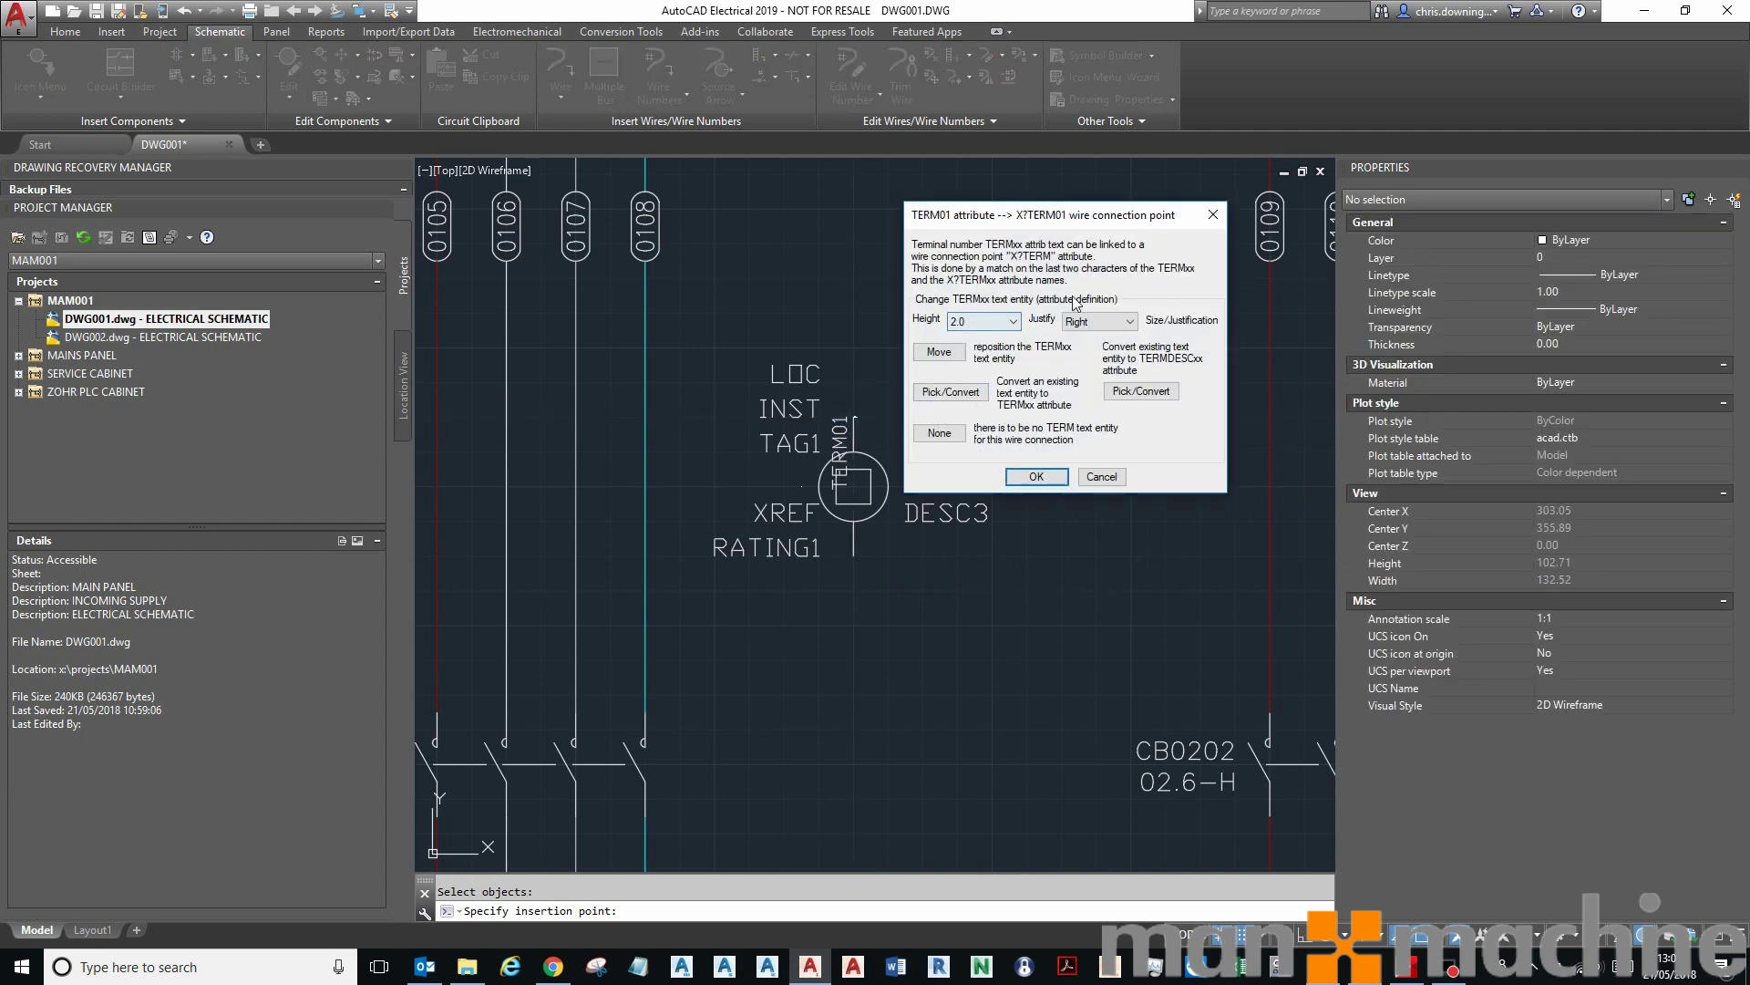
pyautogui.click(1056, 482)
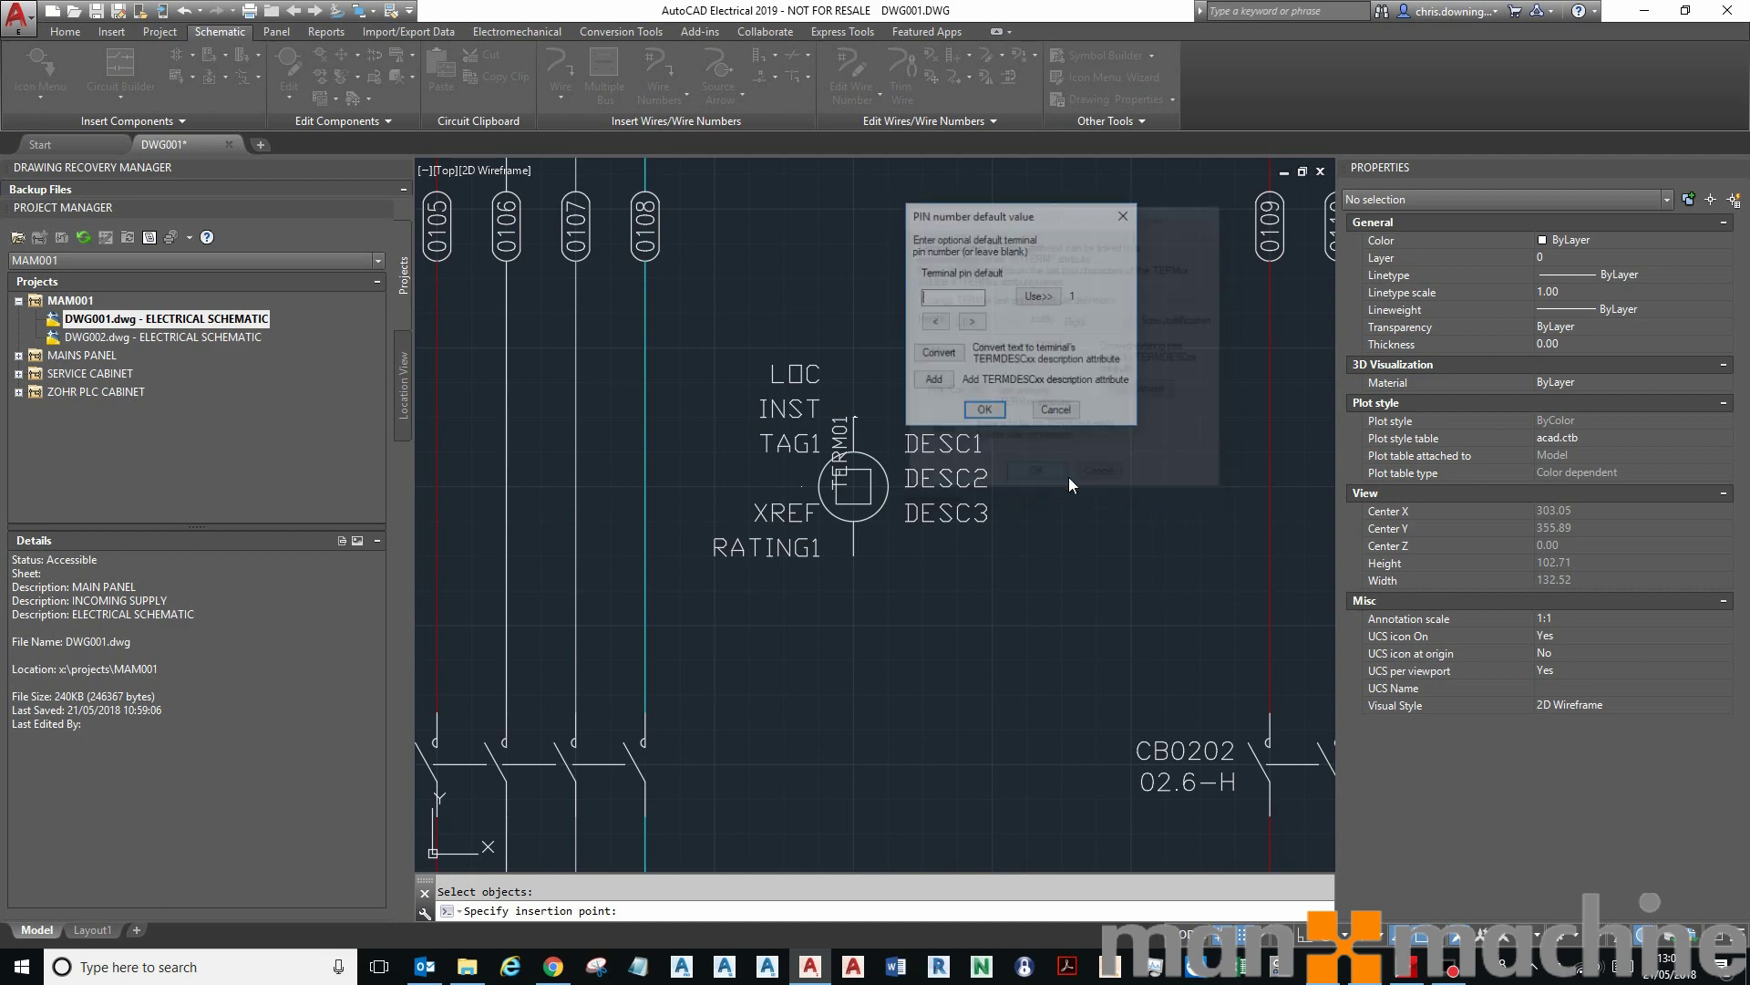
pyautogui.click(984, 412)
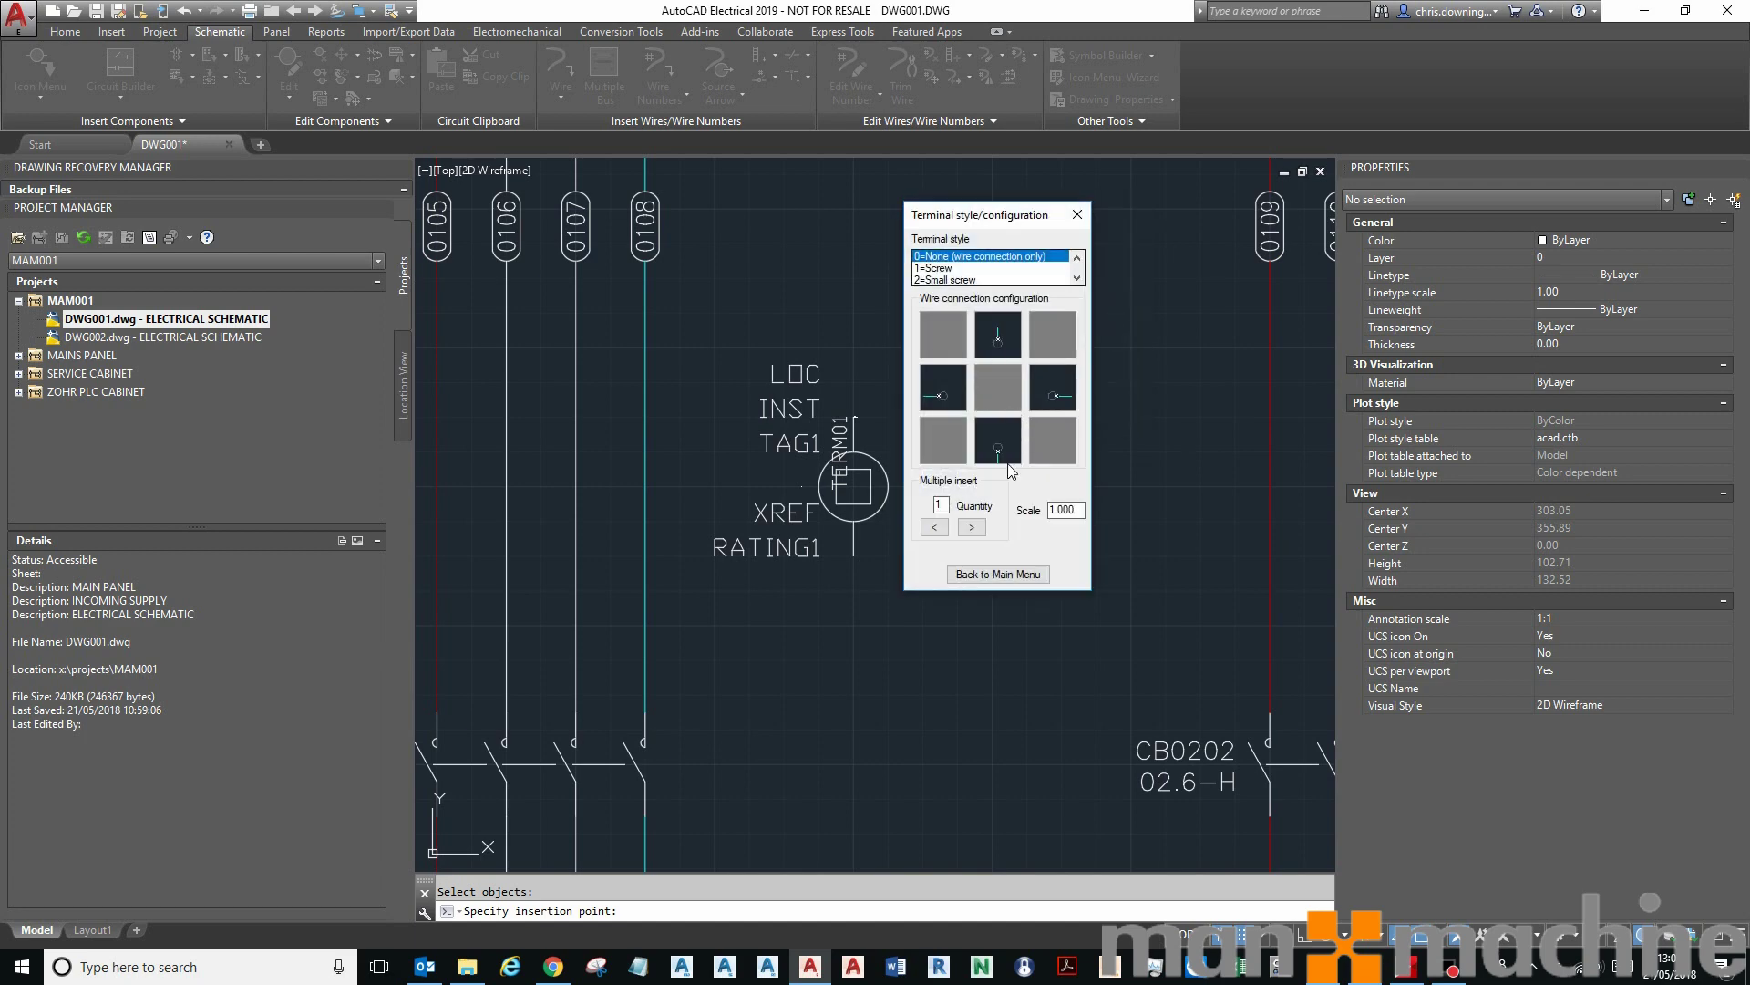
pyautogui.click(1013, 472)
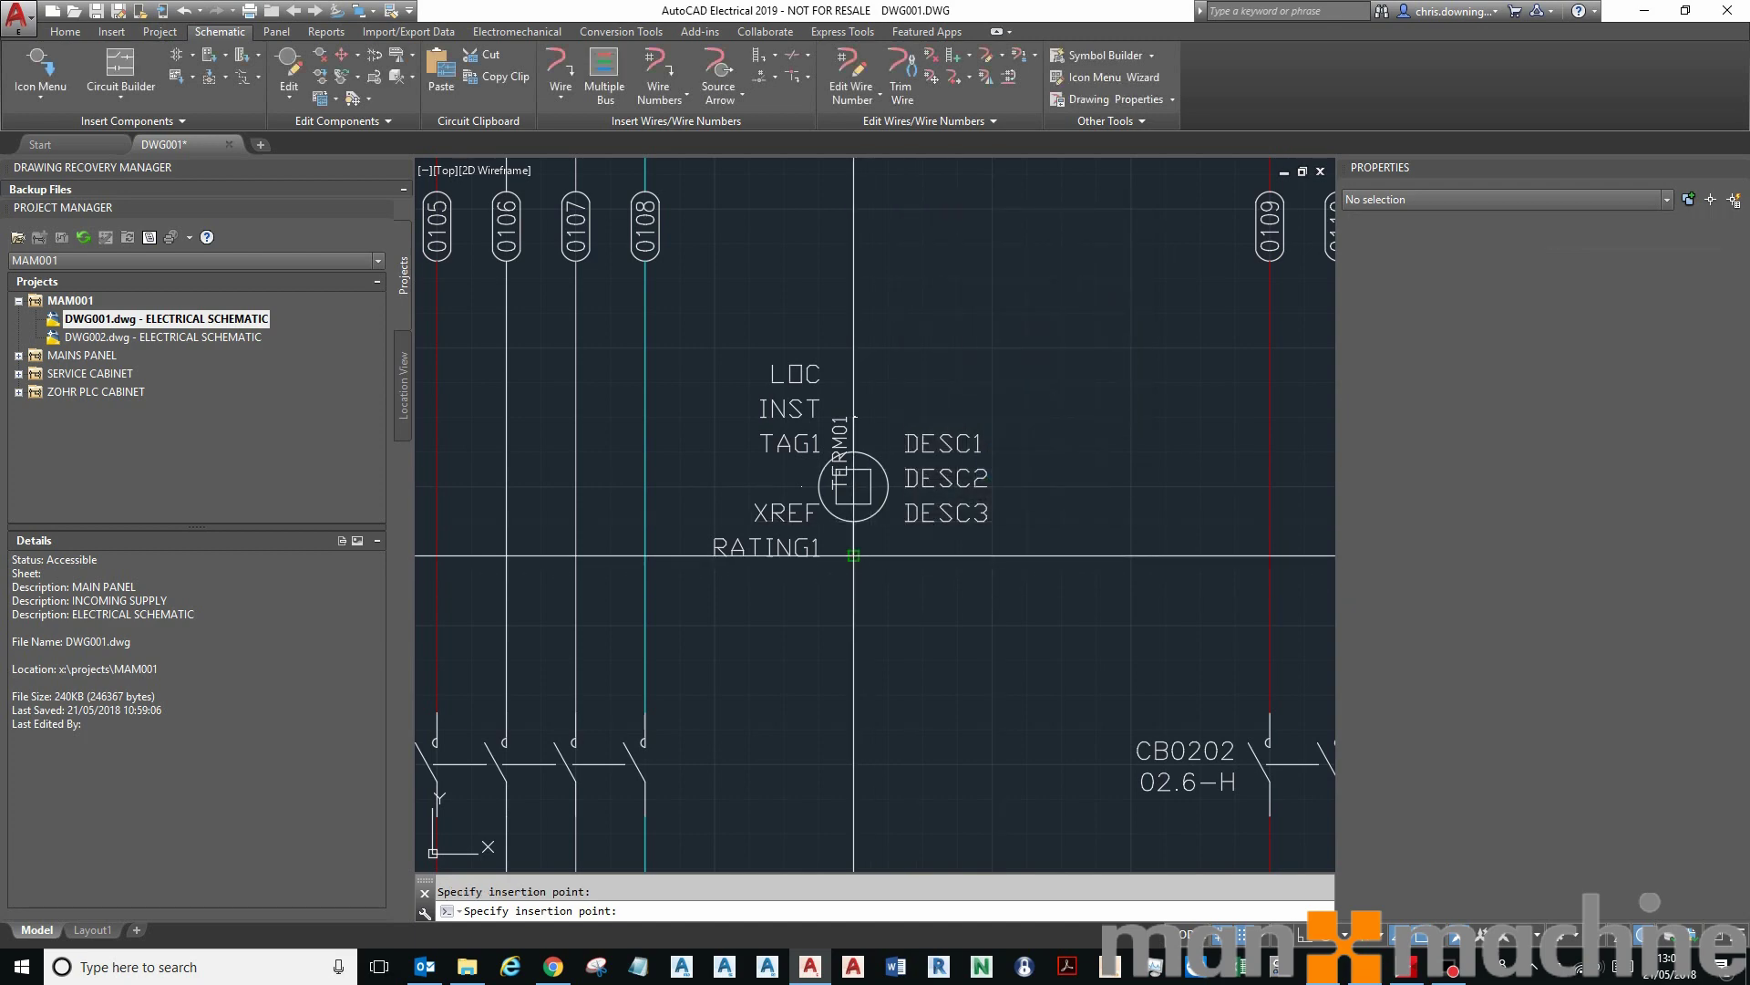
pyautogui.click(853, 555)
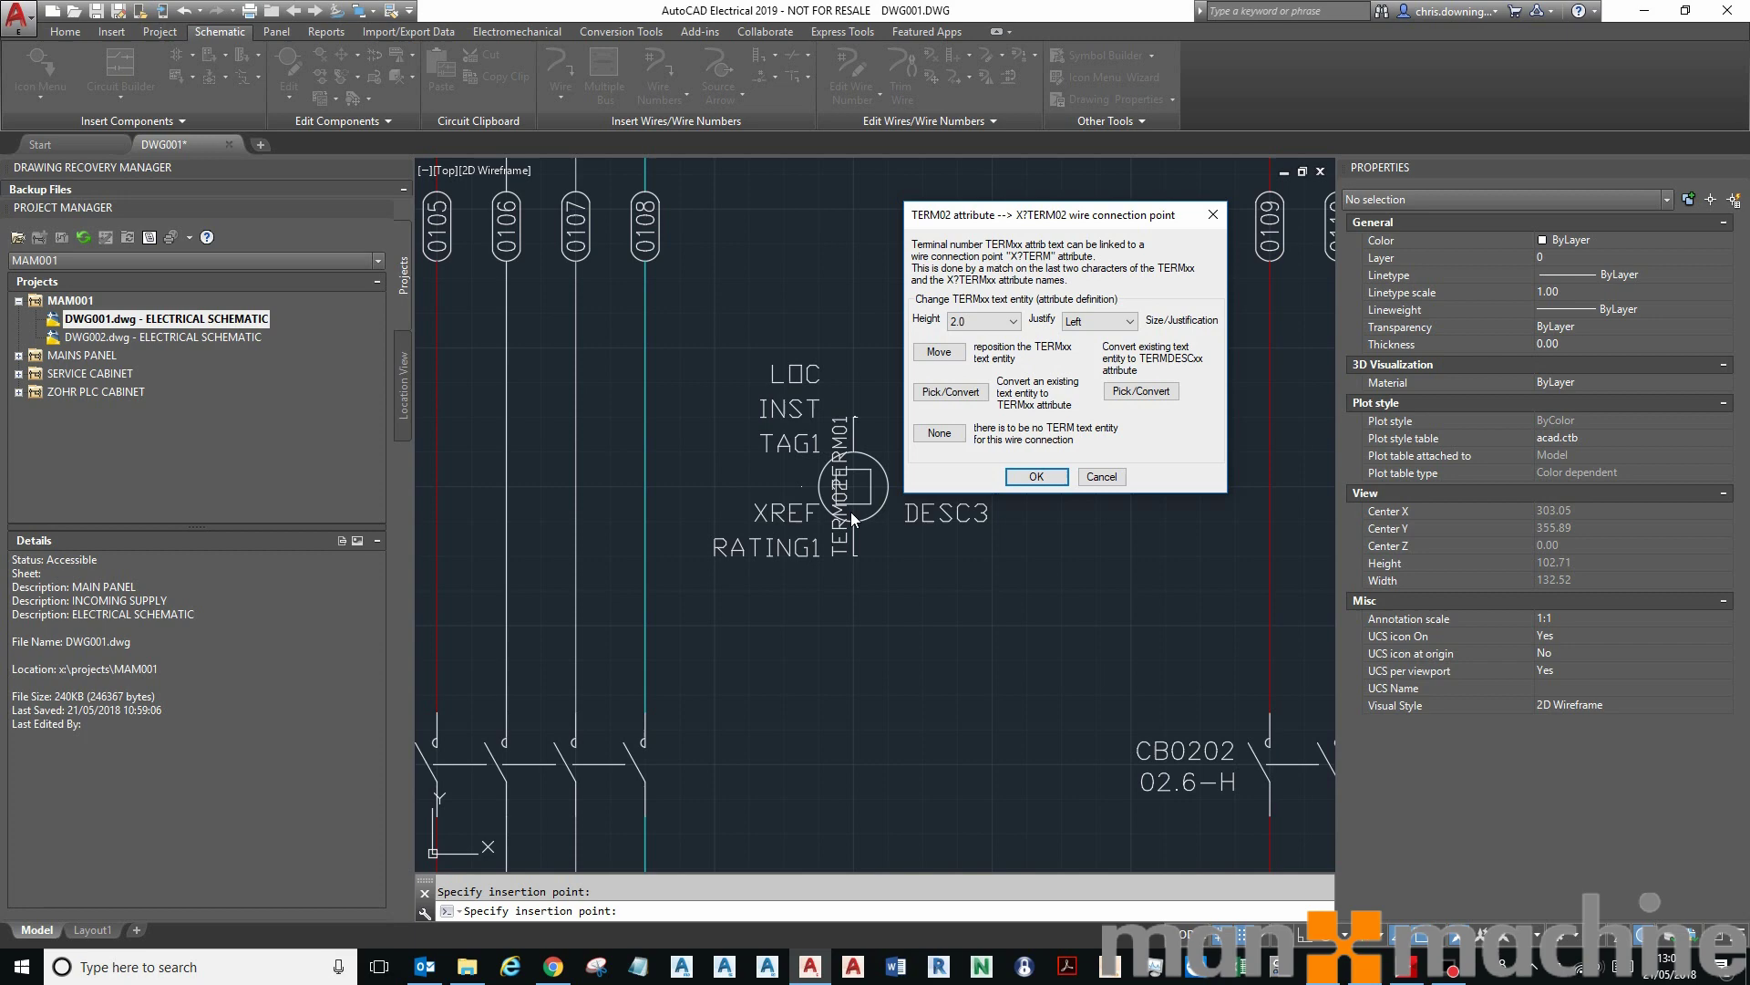
pyautogui.click(1041, 480)
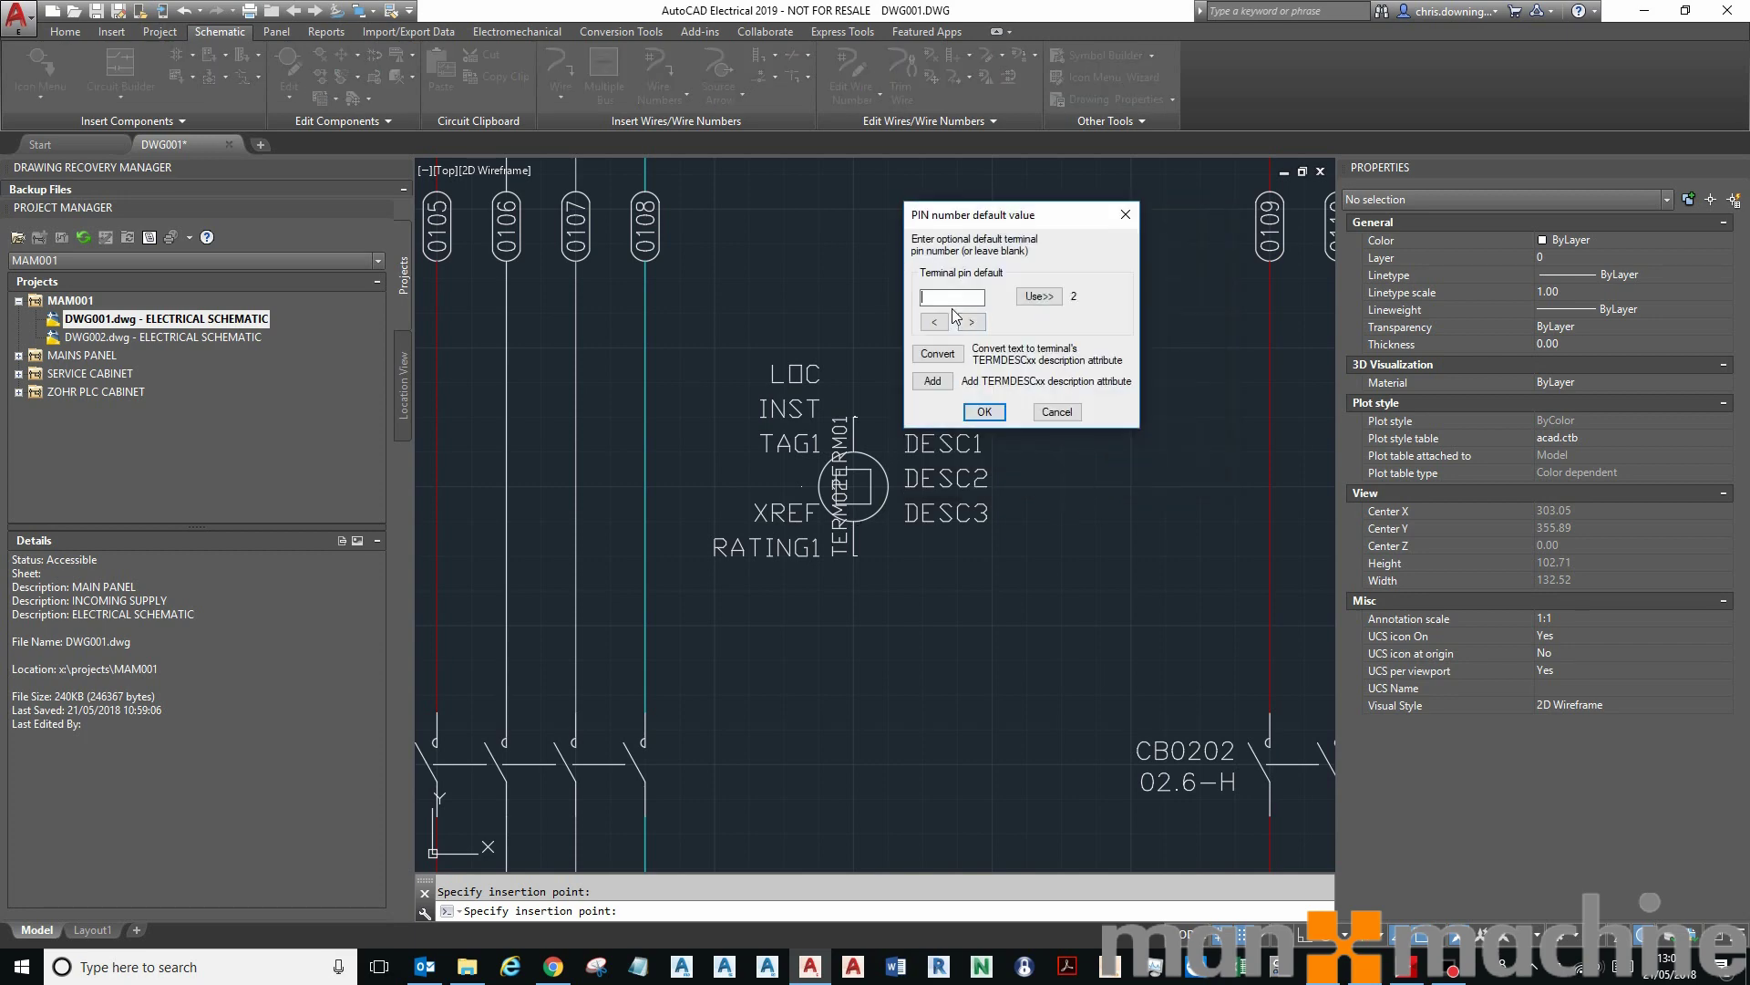
pyautogui.click(985, 411)
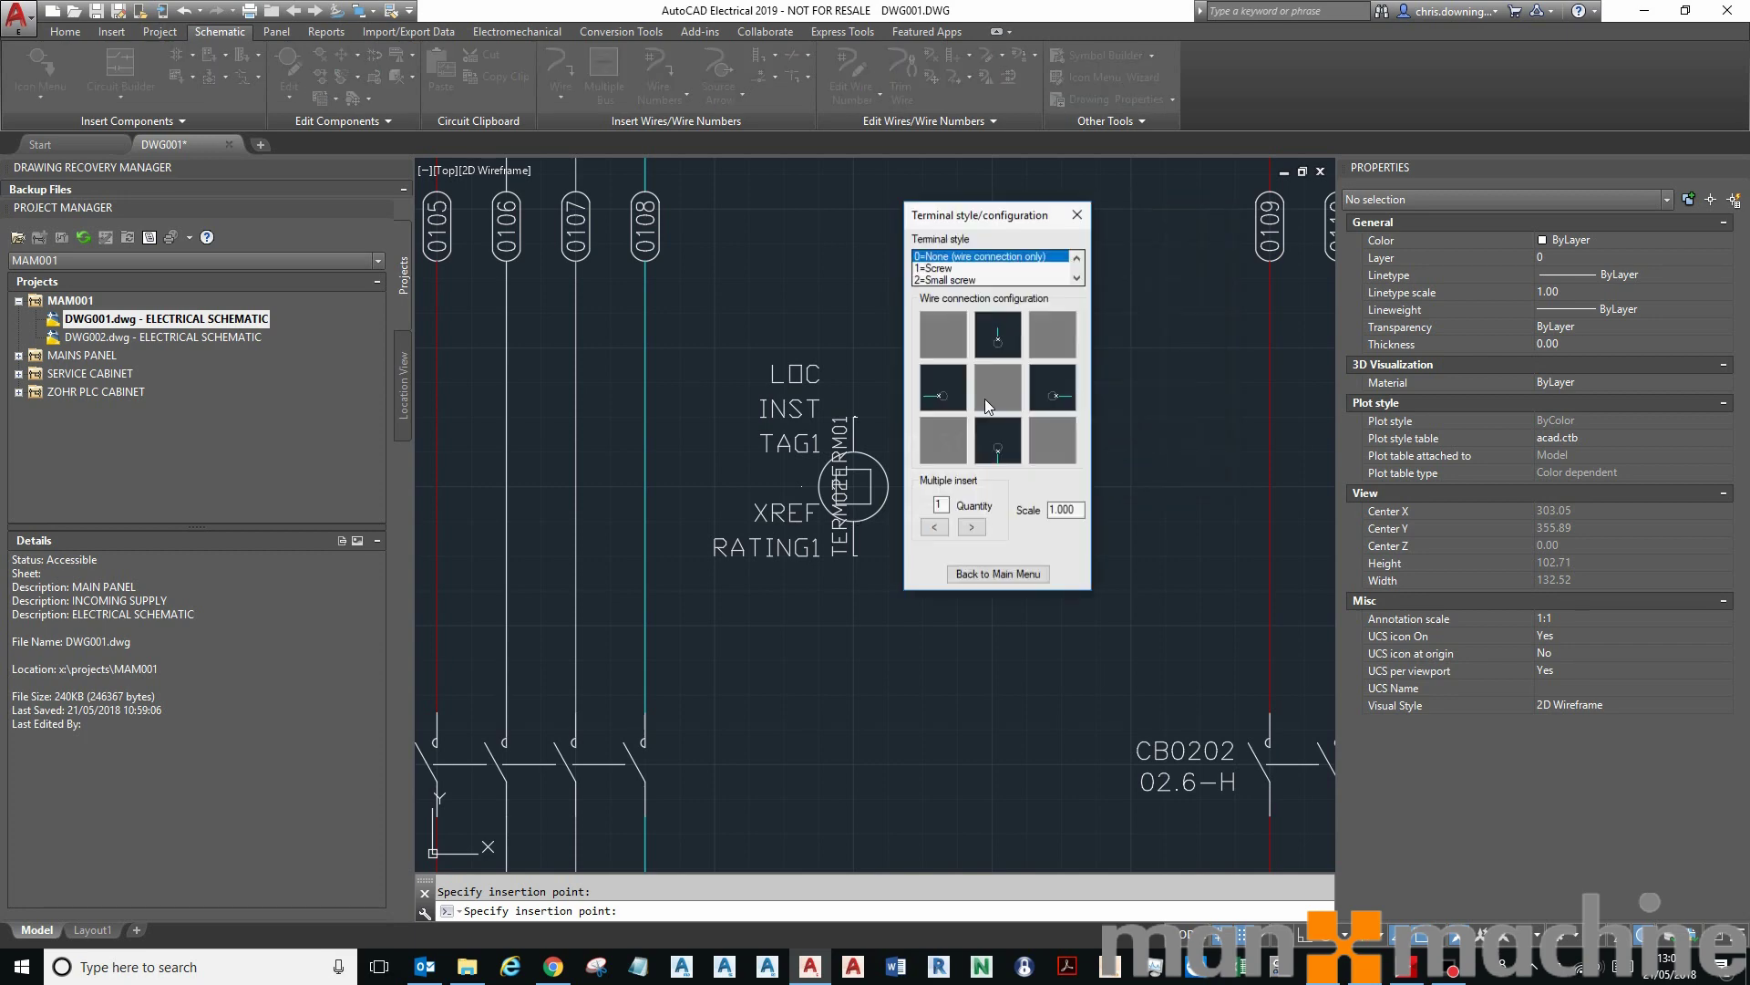
pyautogui.click(1032, 573)
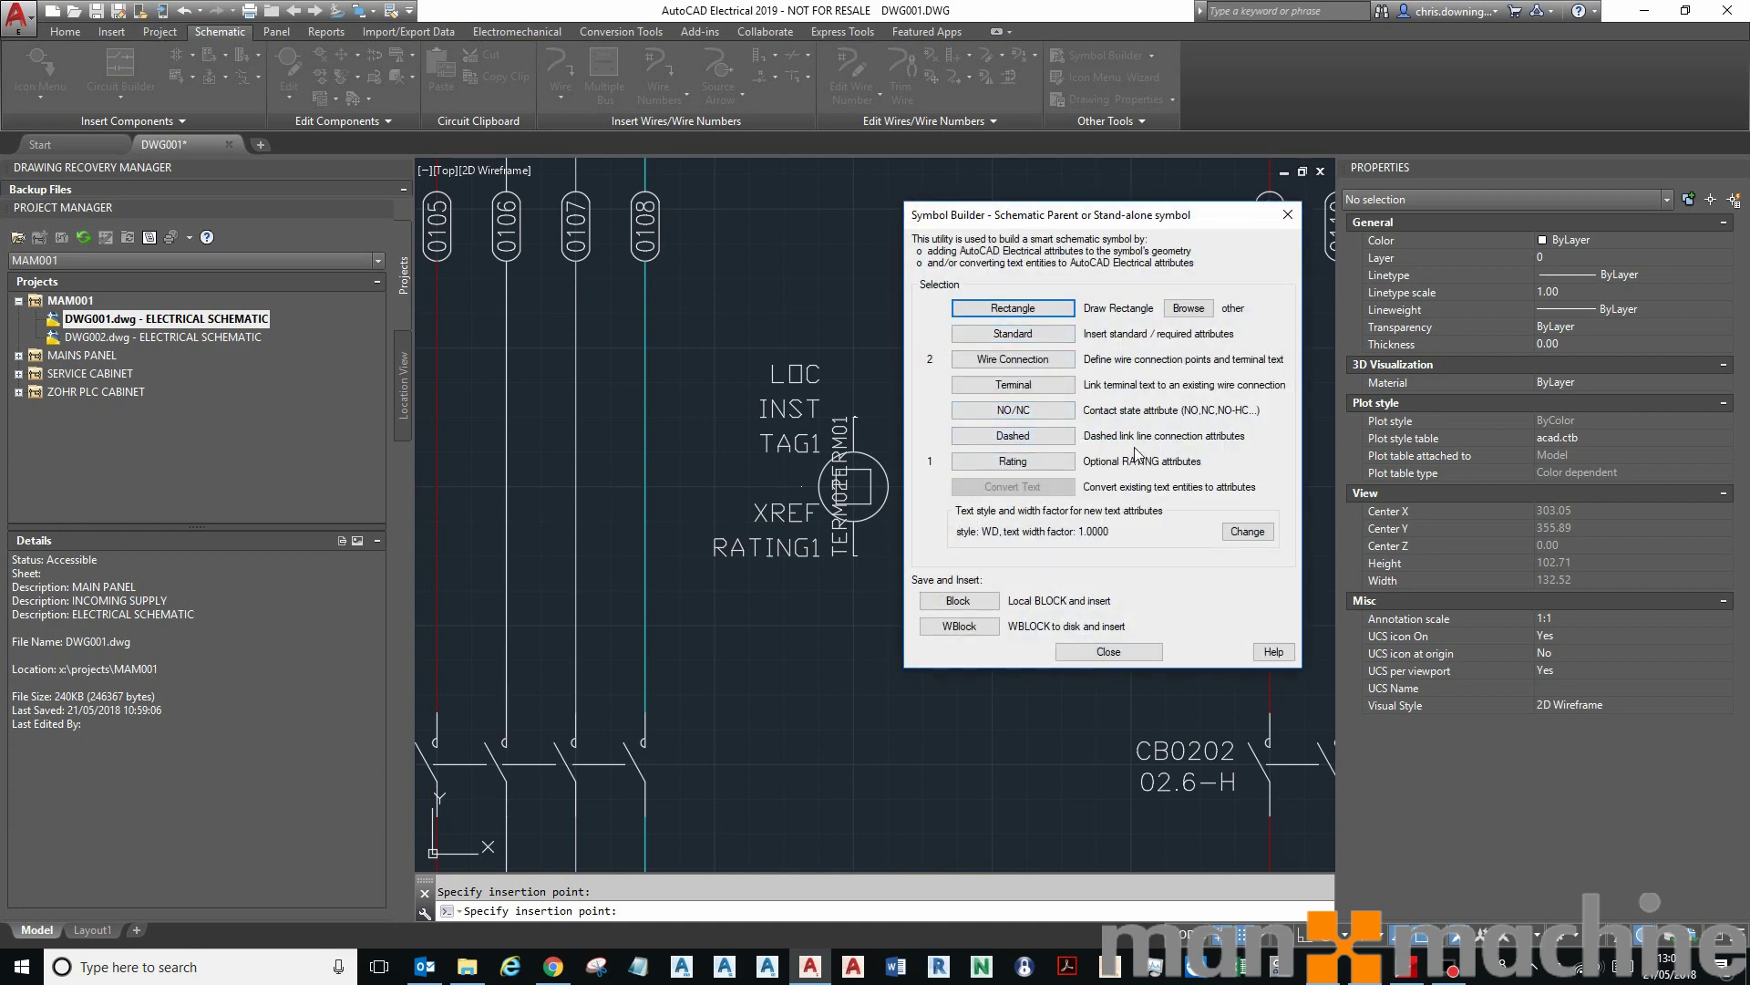
# Add a 'from right' dashed link point on the coil's right and a 'from left' point on its left
pyautogui.click(1023, 441)
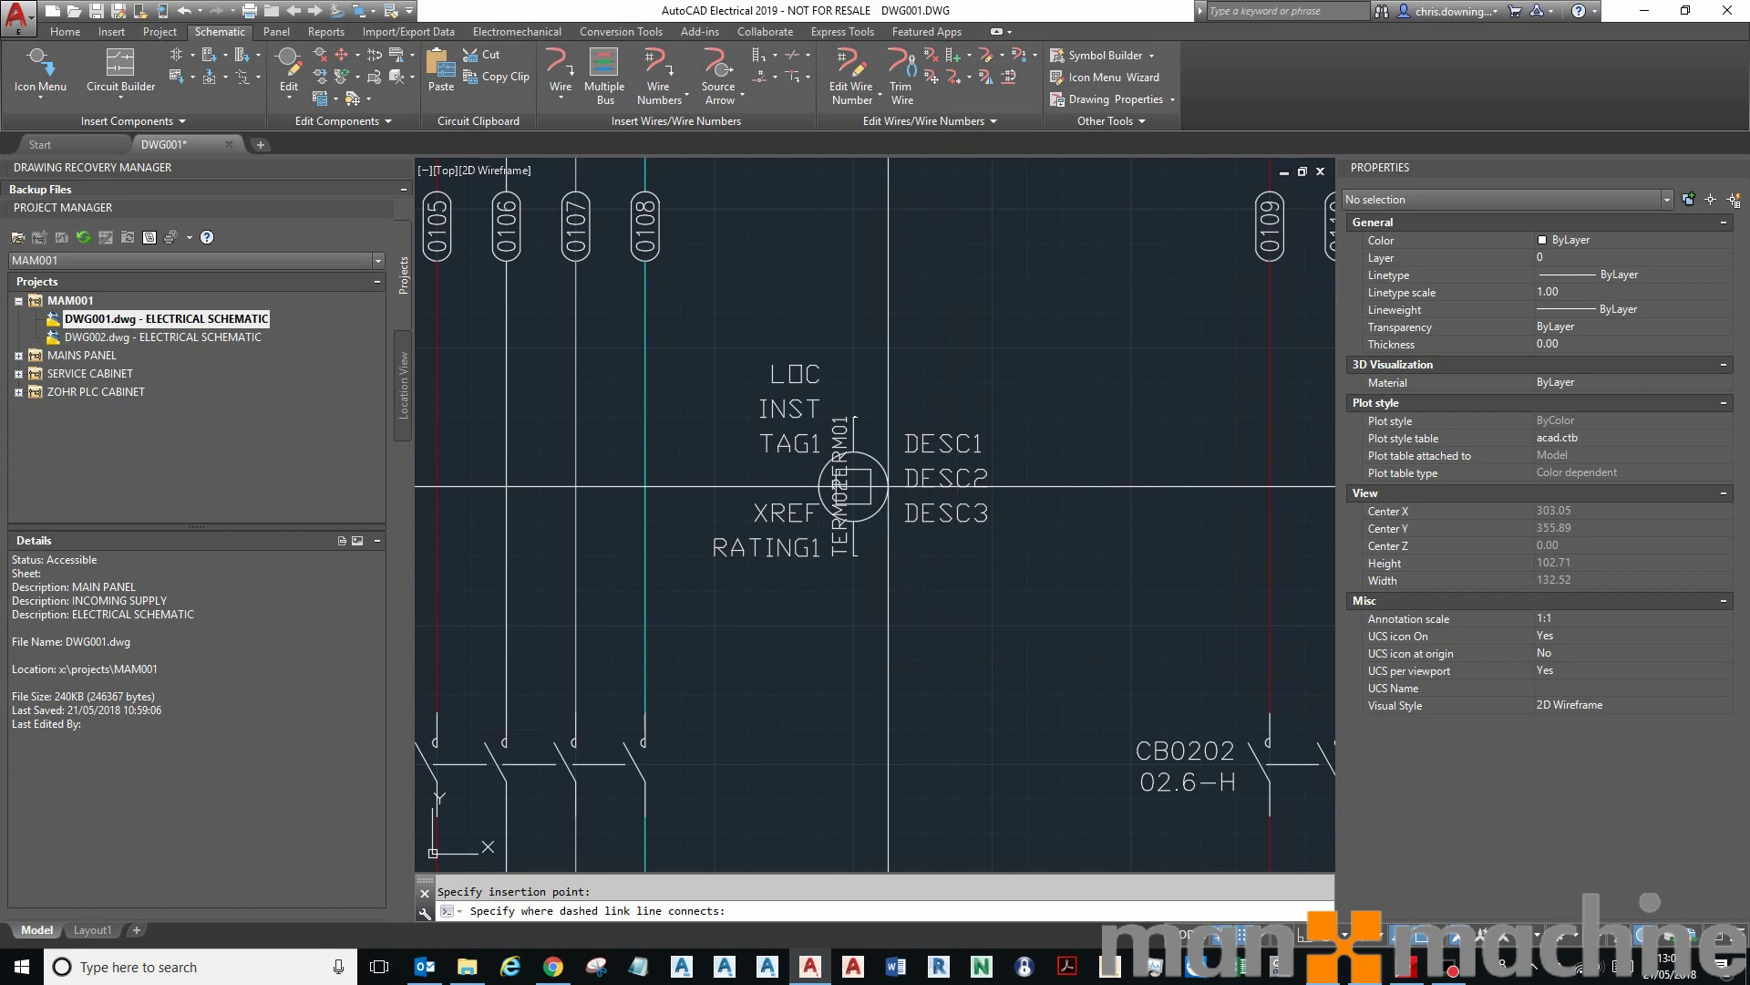
pyautogui.click(888, 486)
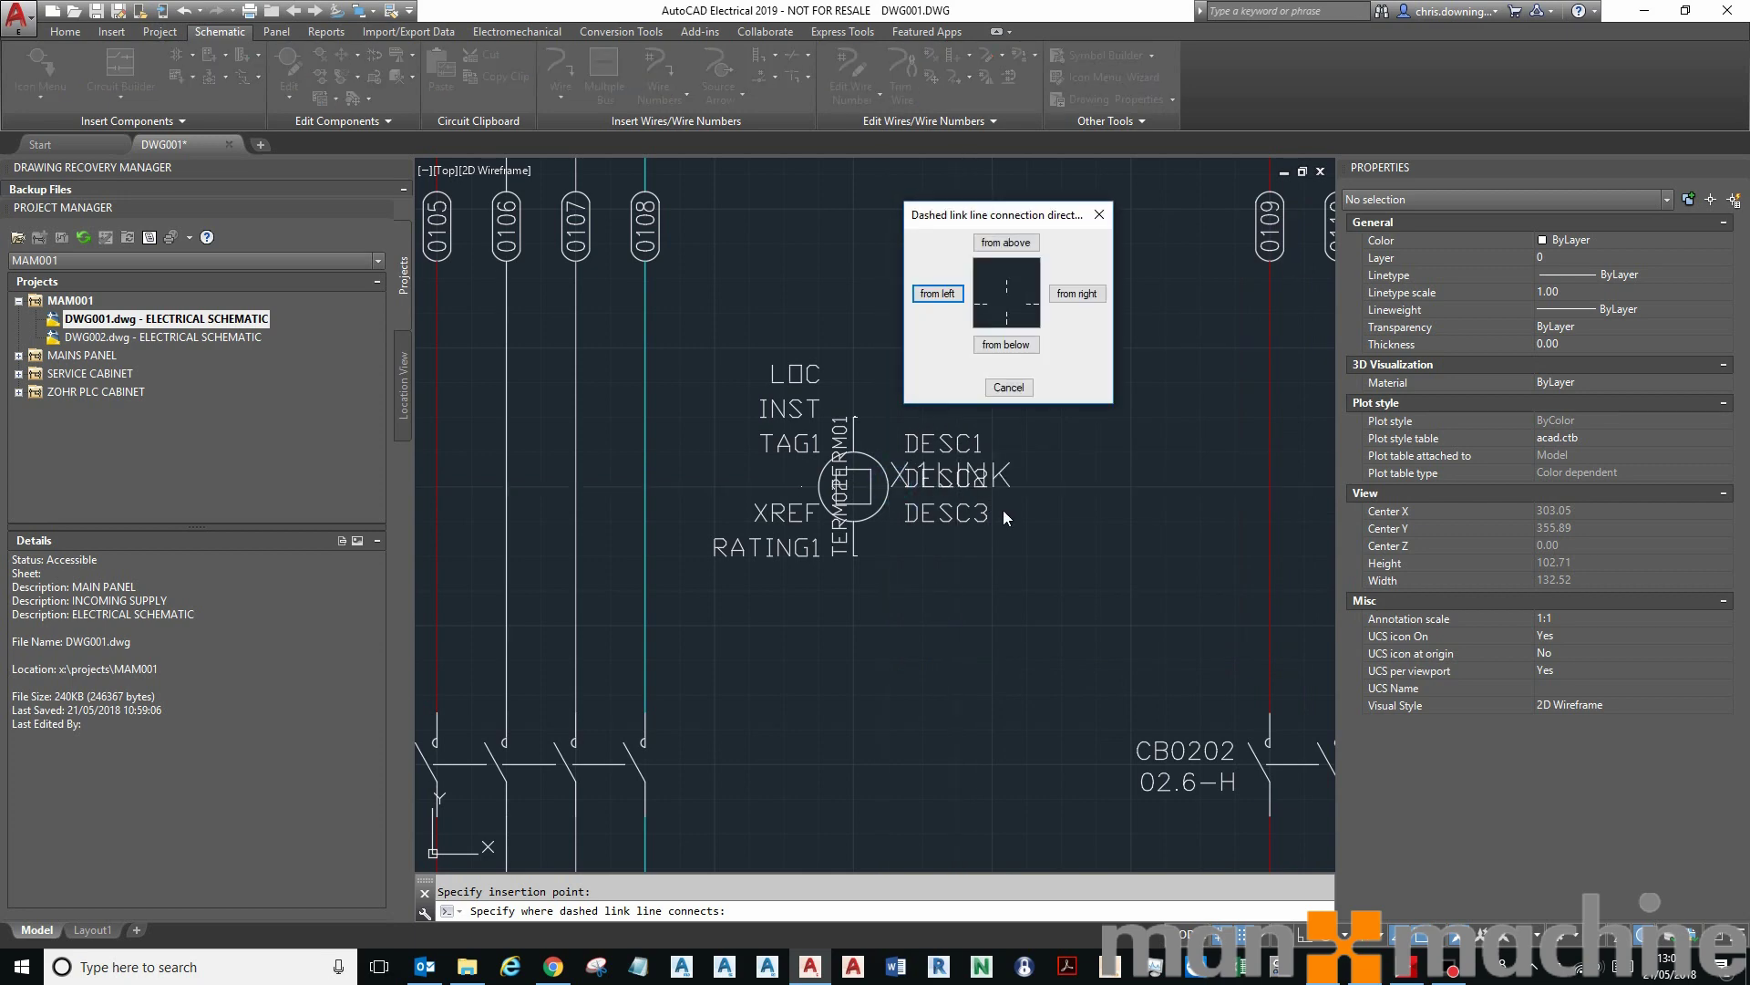
pyautogui.click(1081, 294)
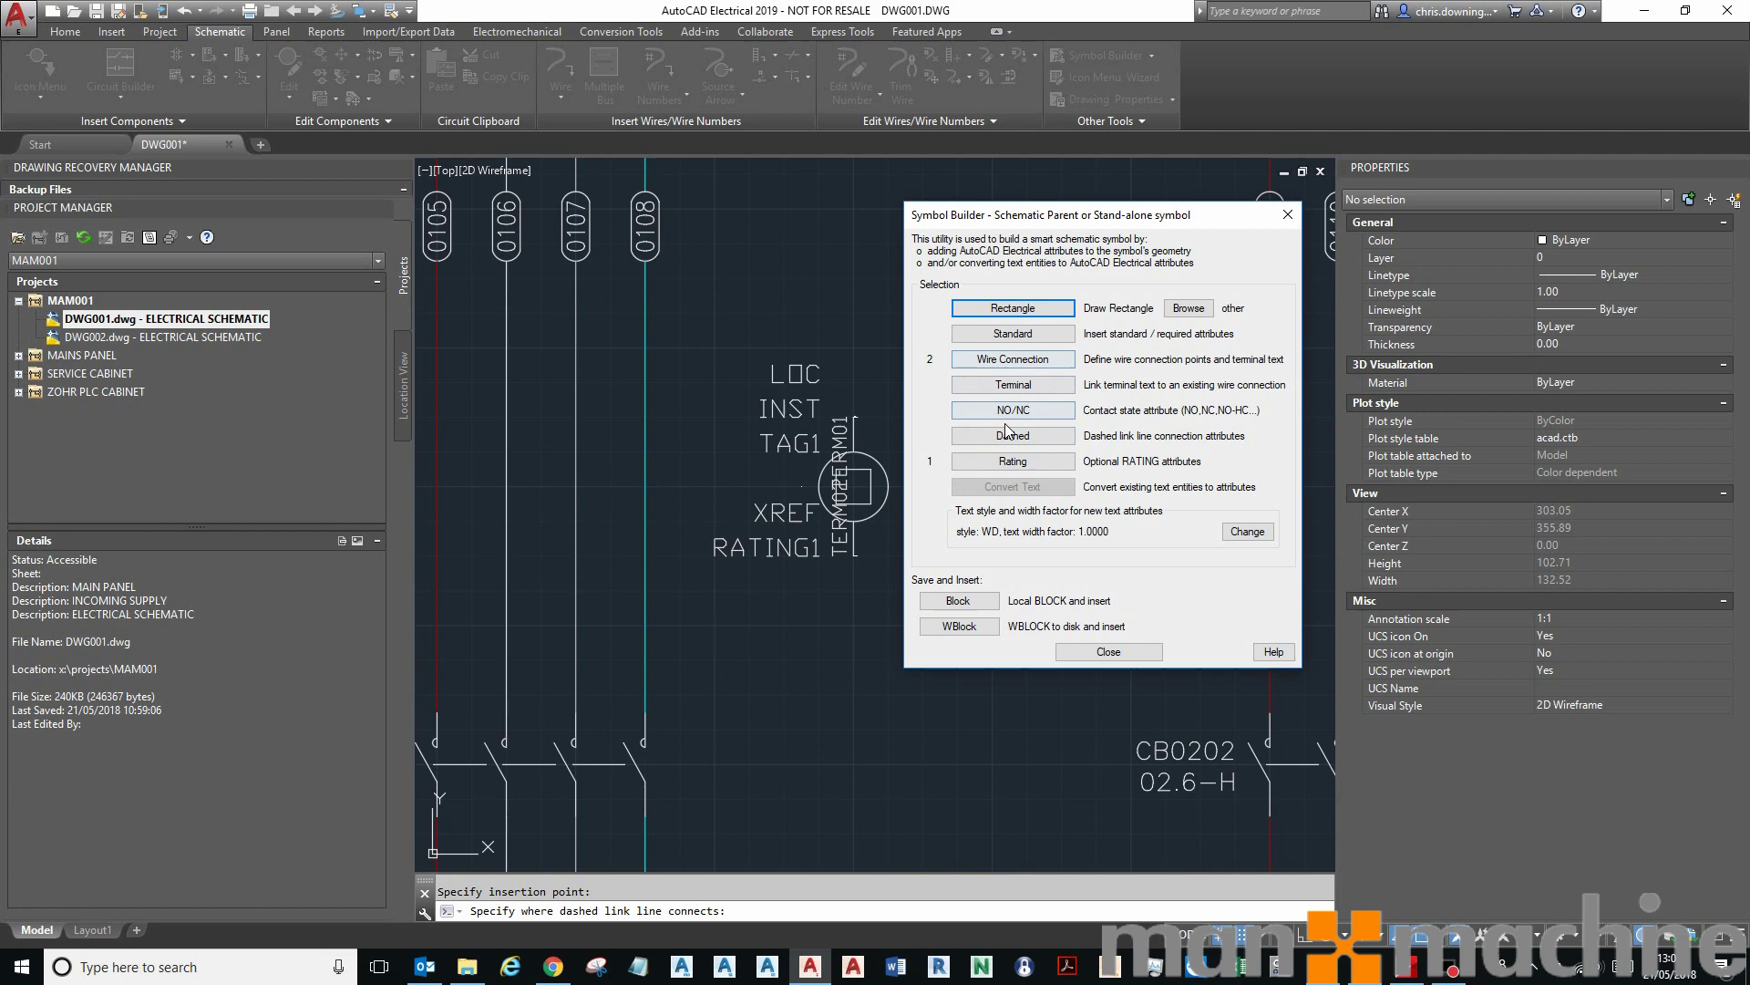
pyautogui.click(1008, 435)
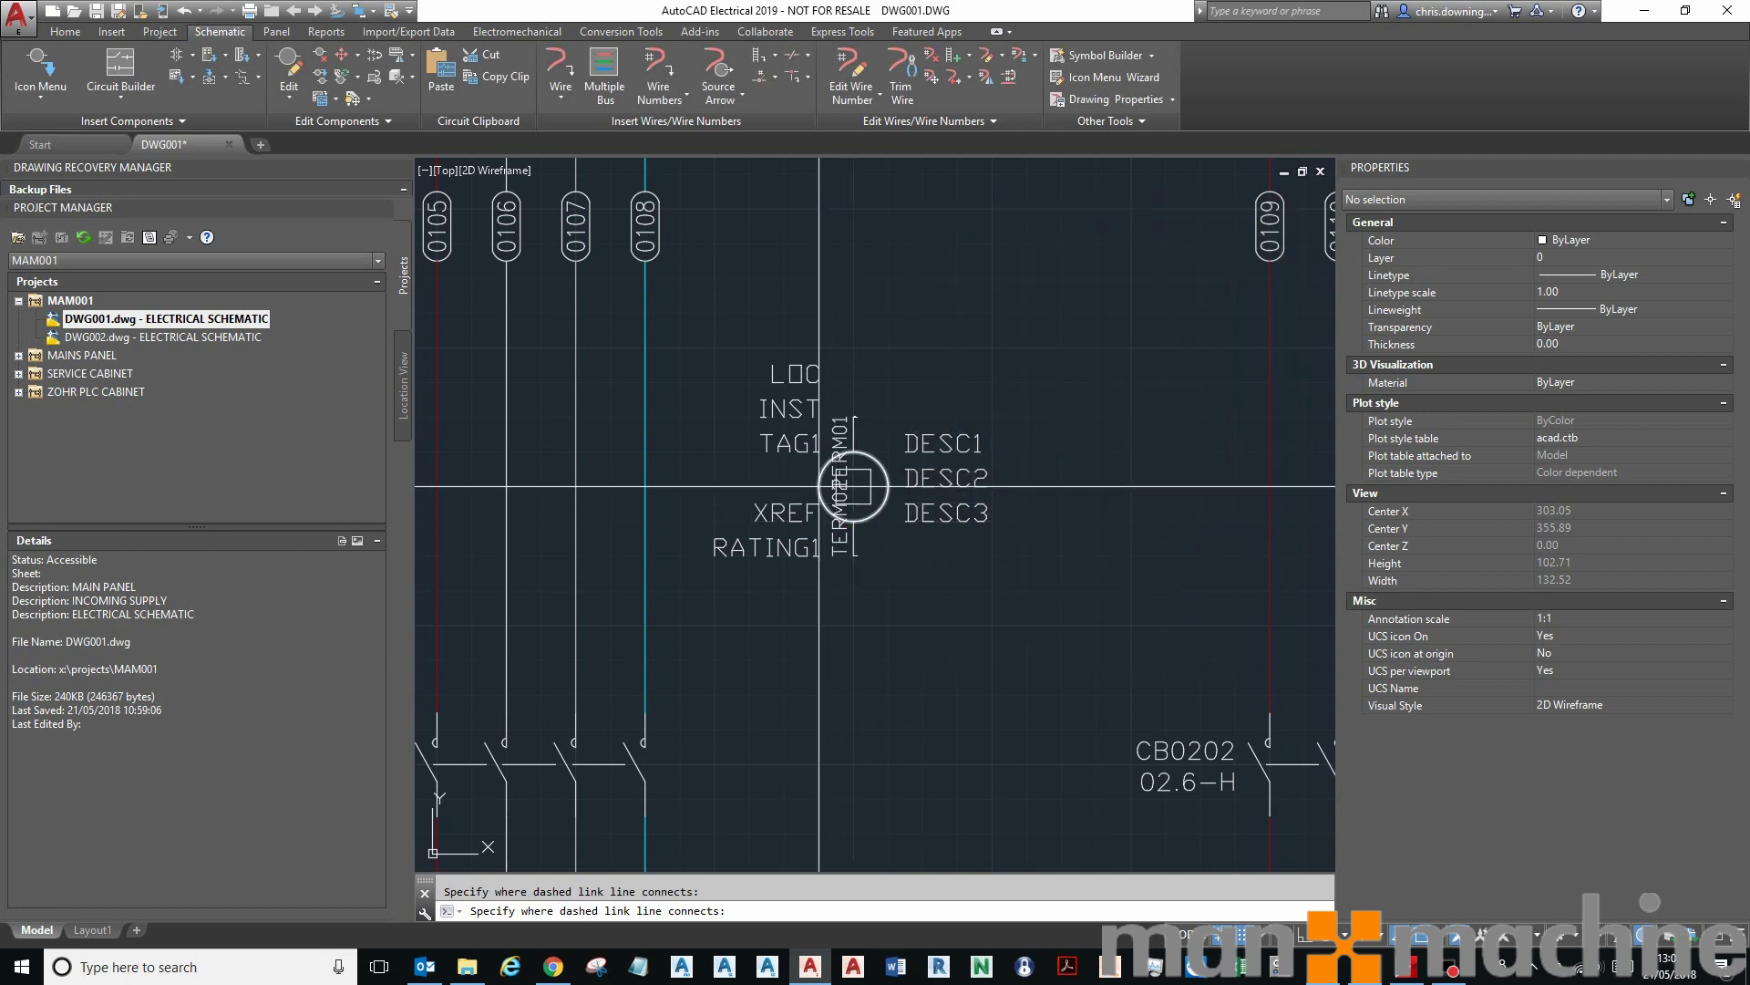
pyautogui.click(819, 486)
pyautogui.click(949, 290)
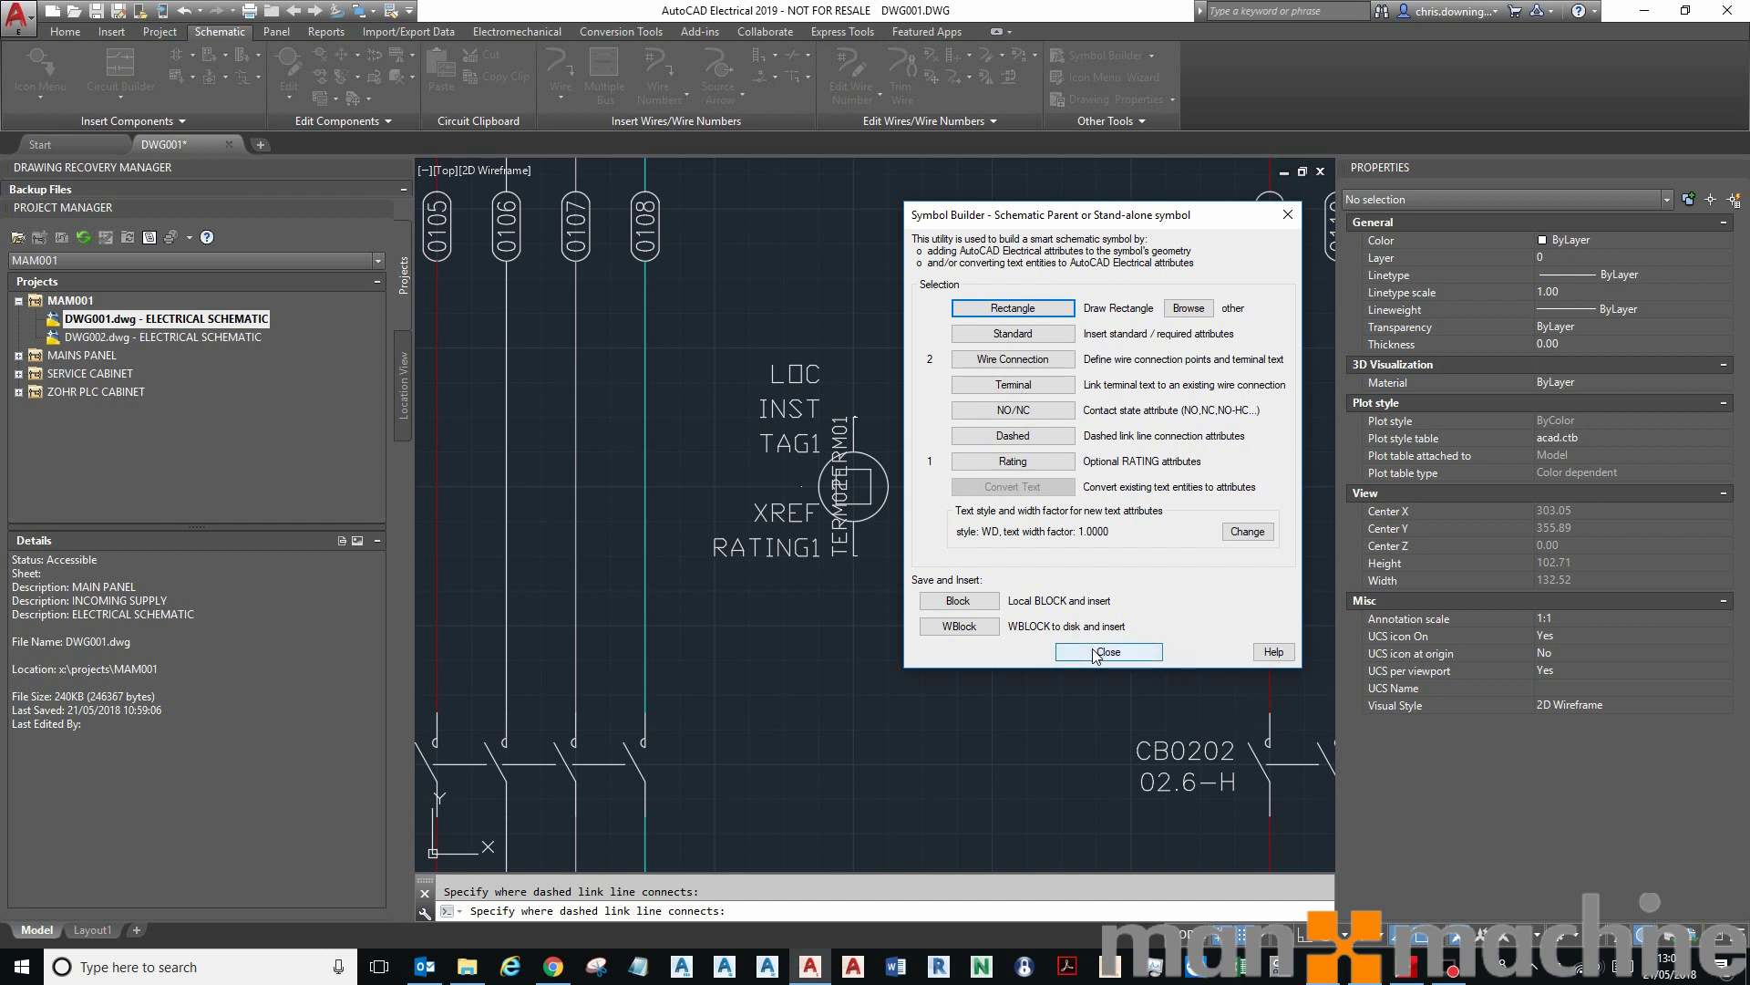
# Save the symbol as VCR1_MAM103.dwg in the IEC-60617 library
pyautogui.click(958, 629)
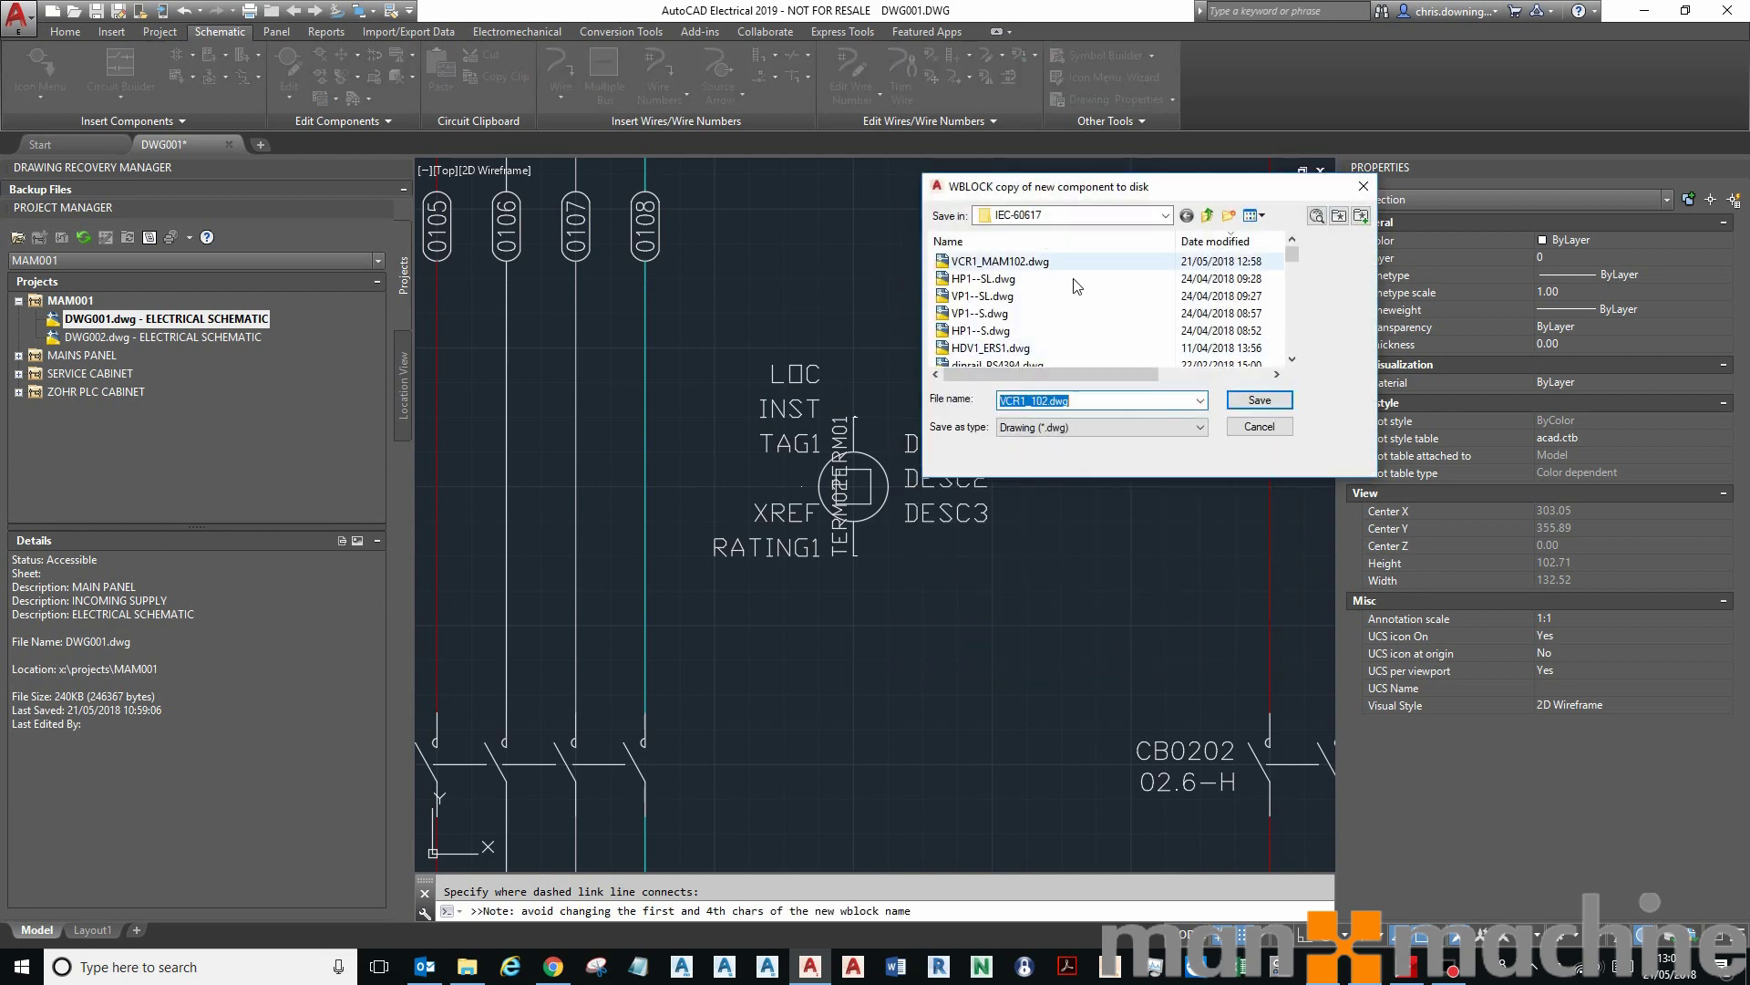
pyautogui.click(1021, 261)
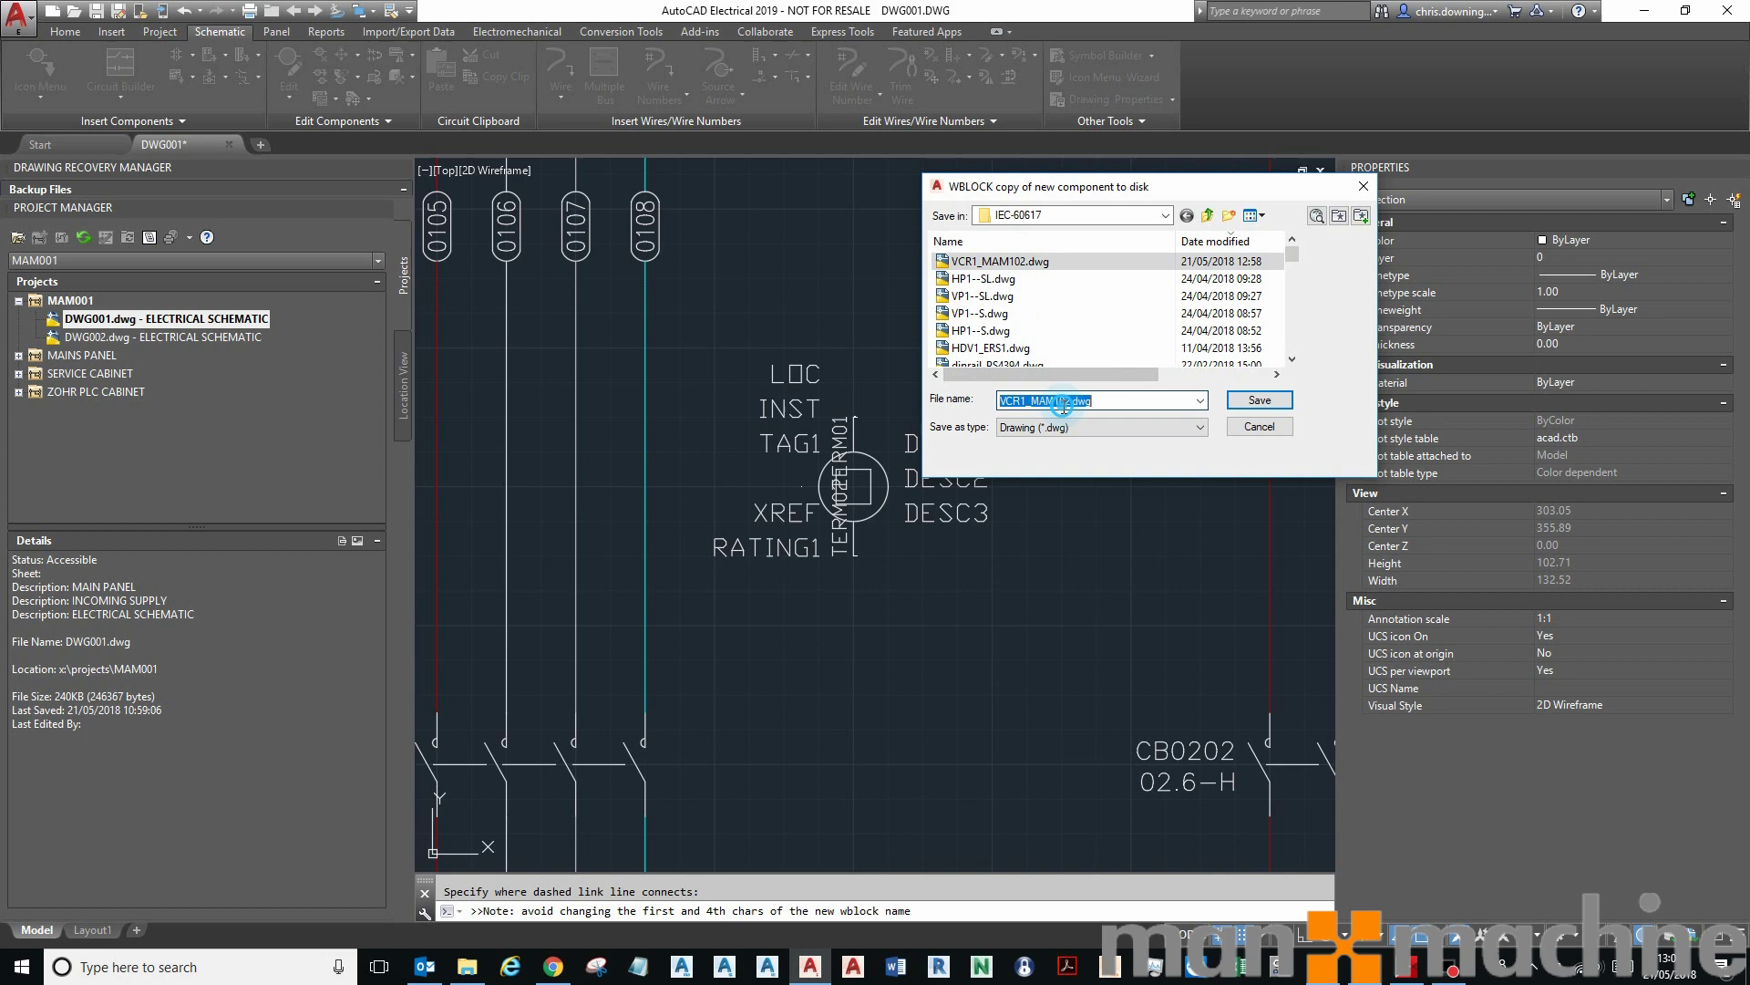
pyautogui.click(1062, 402)
pyautogui.press('BackSpace')
pyautogui.write('3')
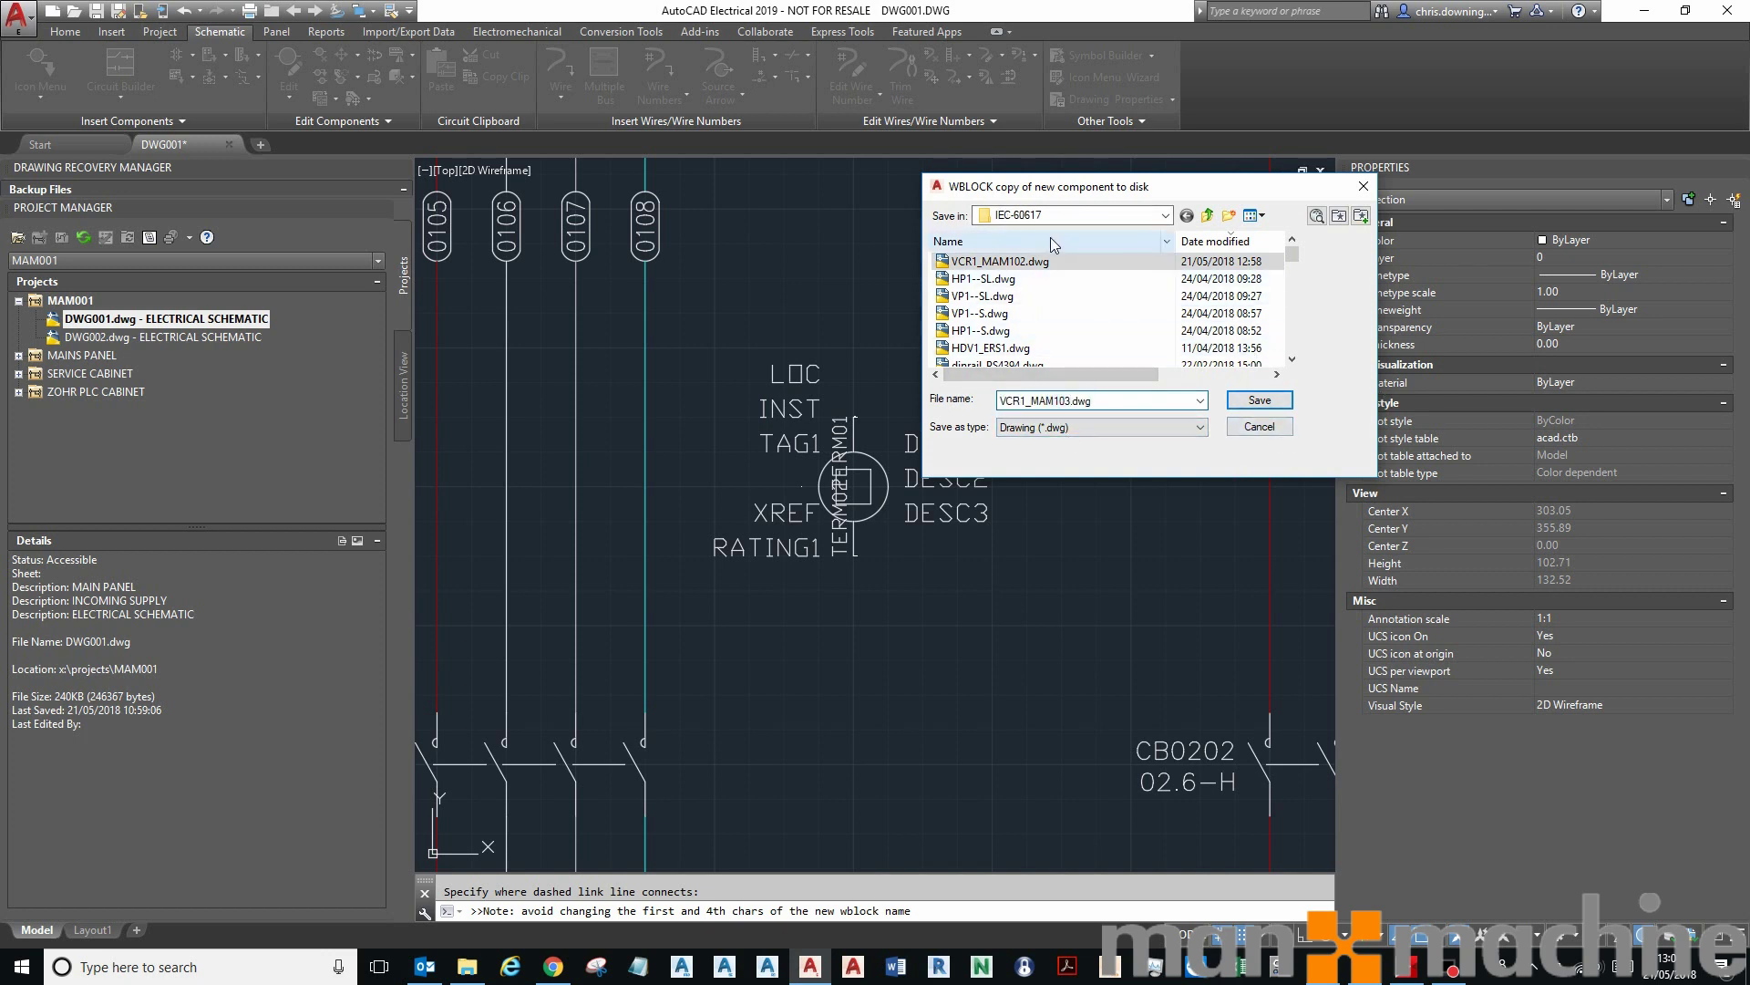
pyautogui.click(1259, 399)
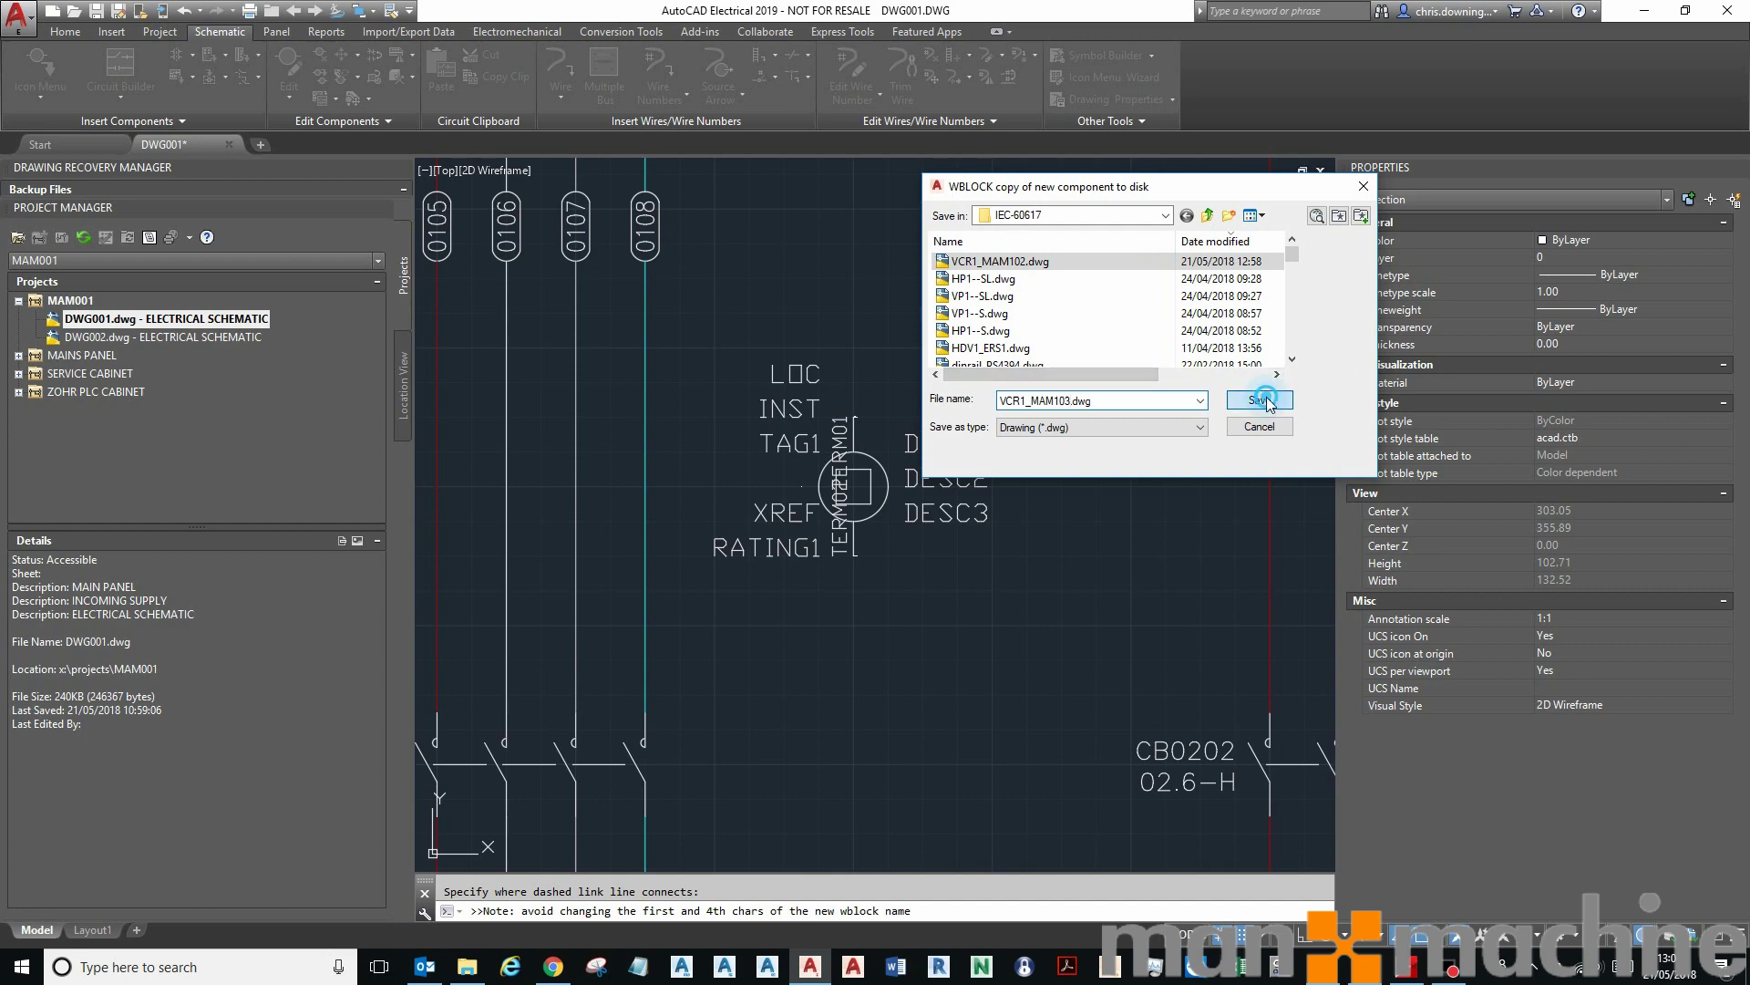
# Pick the coil circle's centre on screen as the symbol's base point
pyautogui.moveTo(832, 394); pyautogui.dragTo(1011, 279)
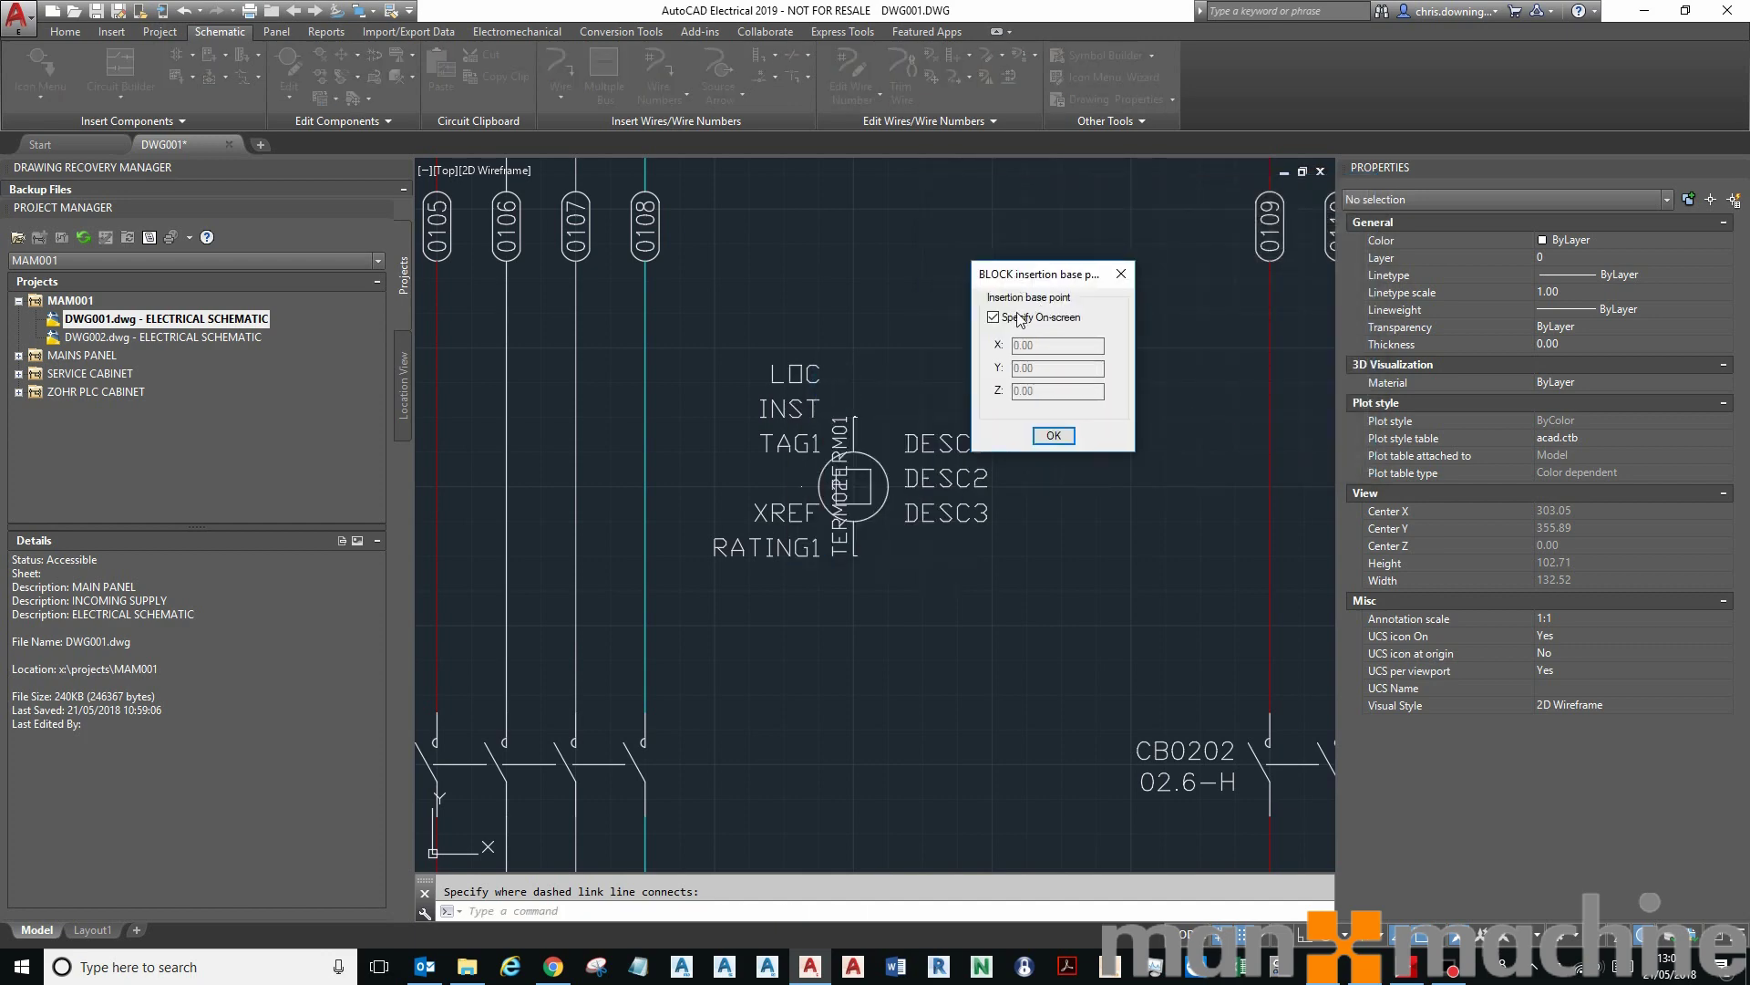
pyautogui.click(1054, 436)
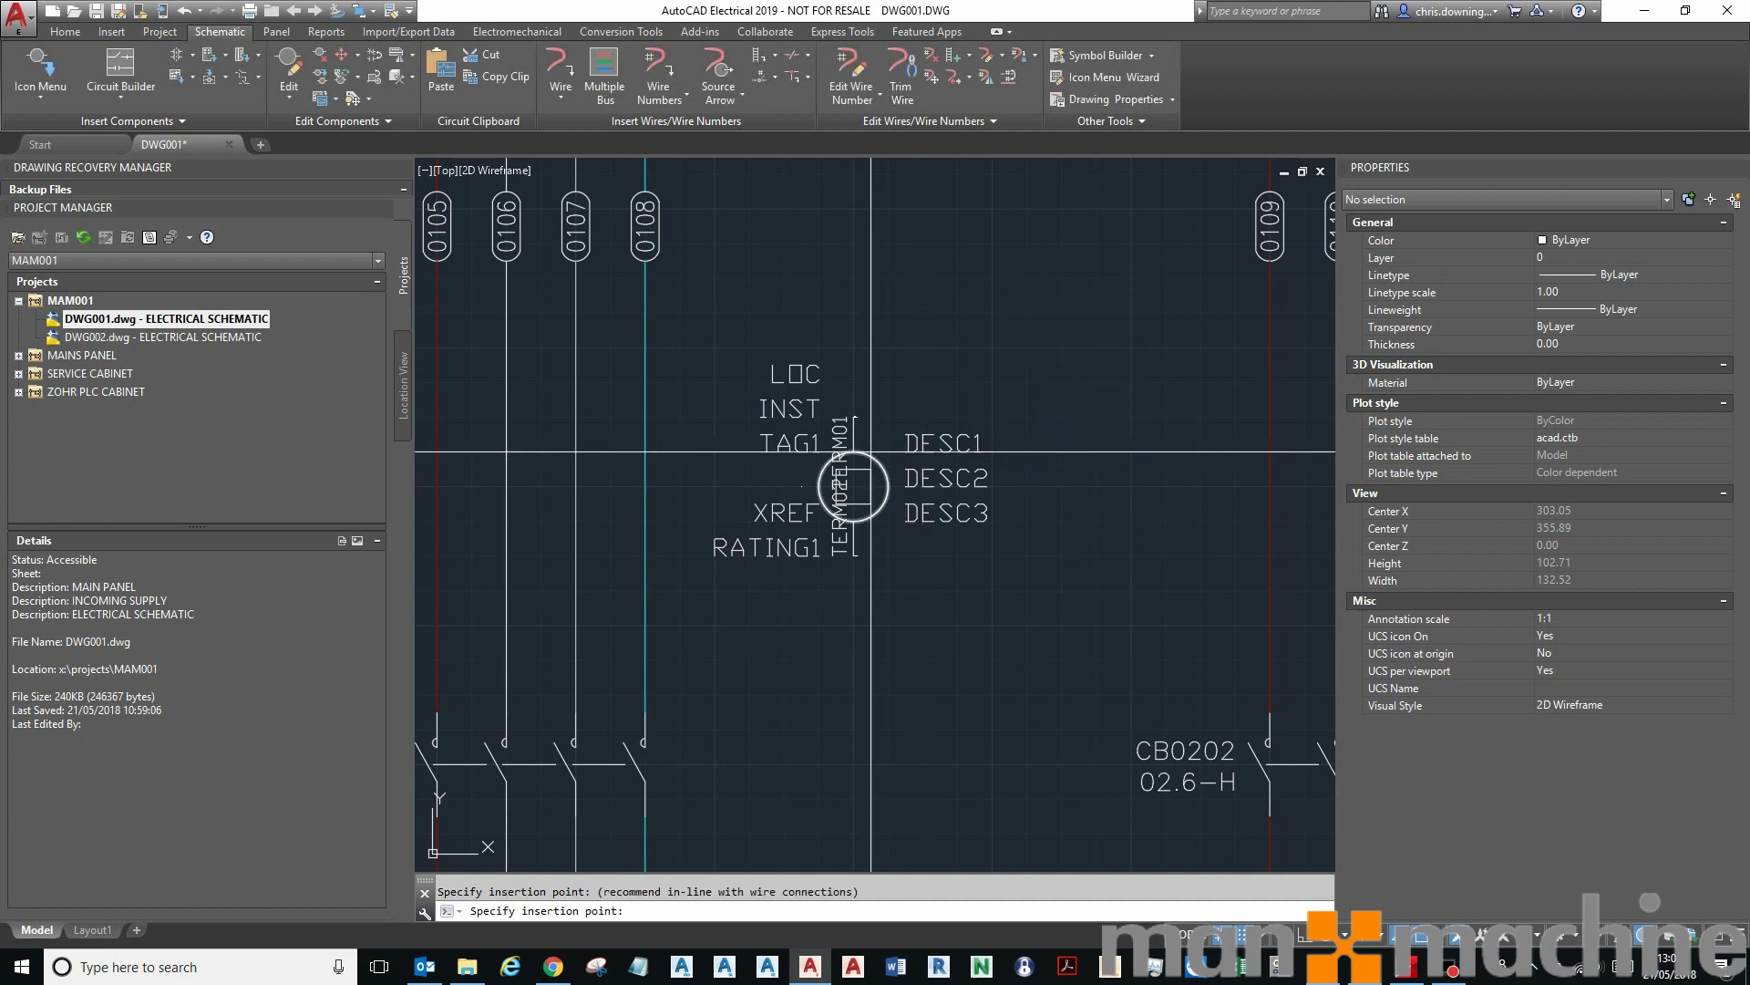
pyautogui.scroll(4, 853, 486)
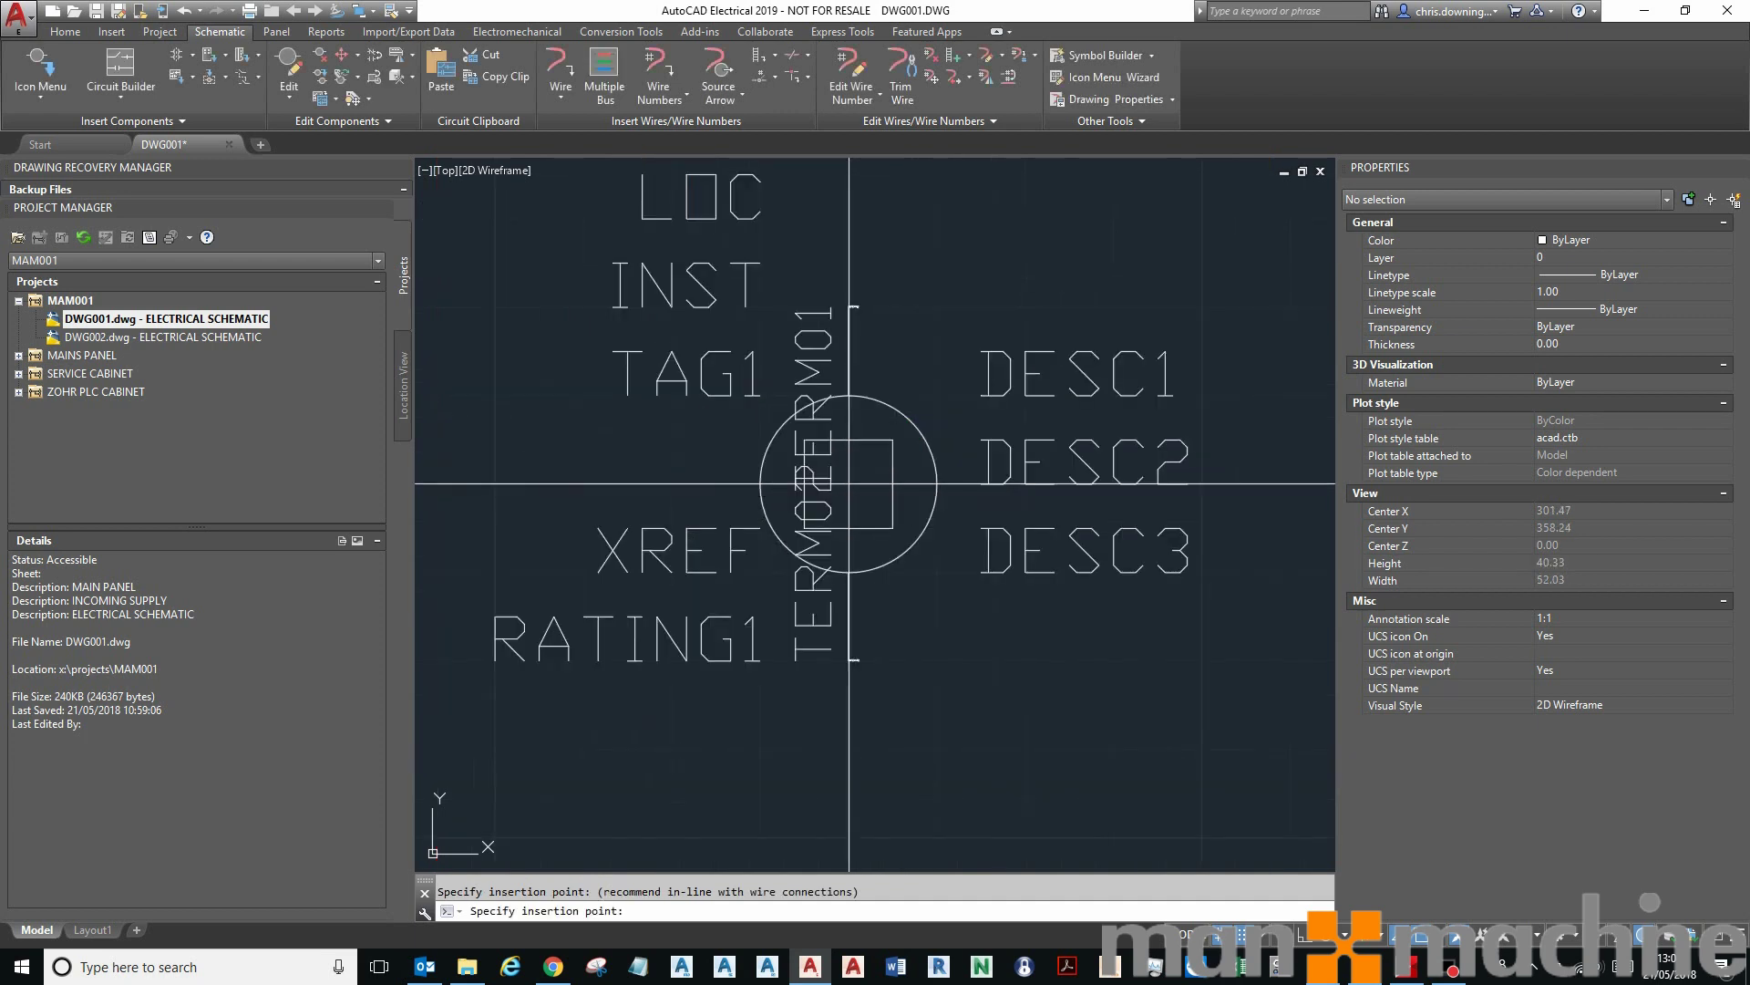
pyautogui.click(853, 485)
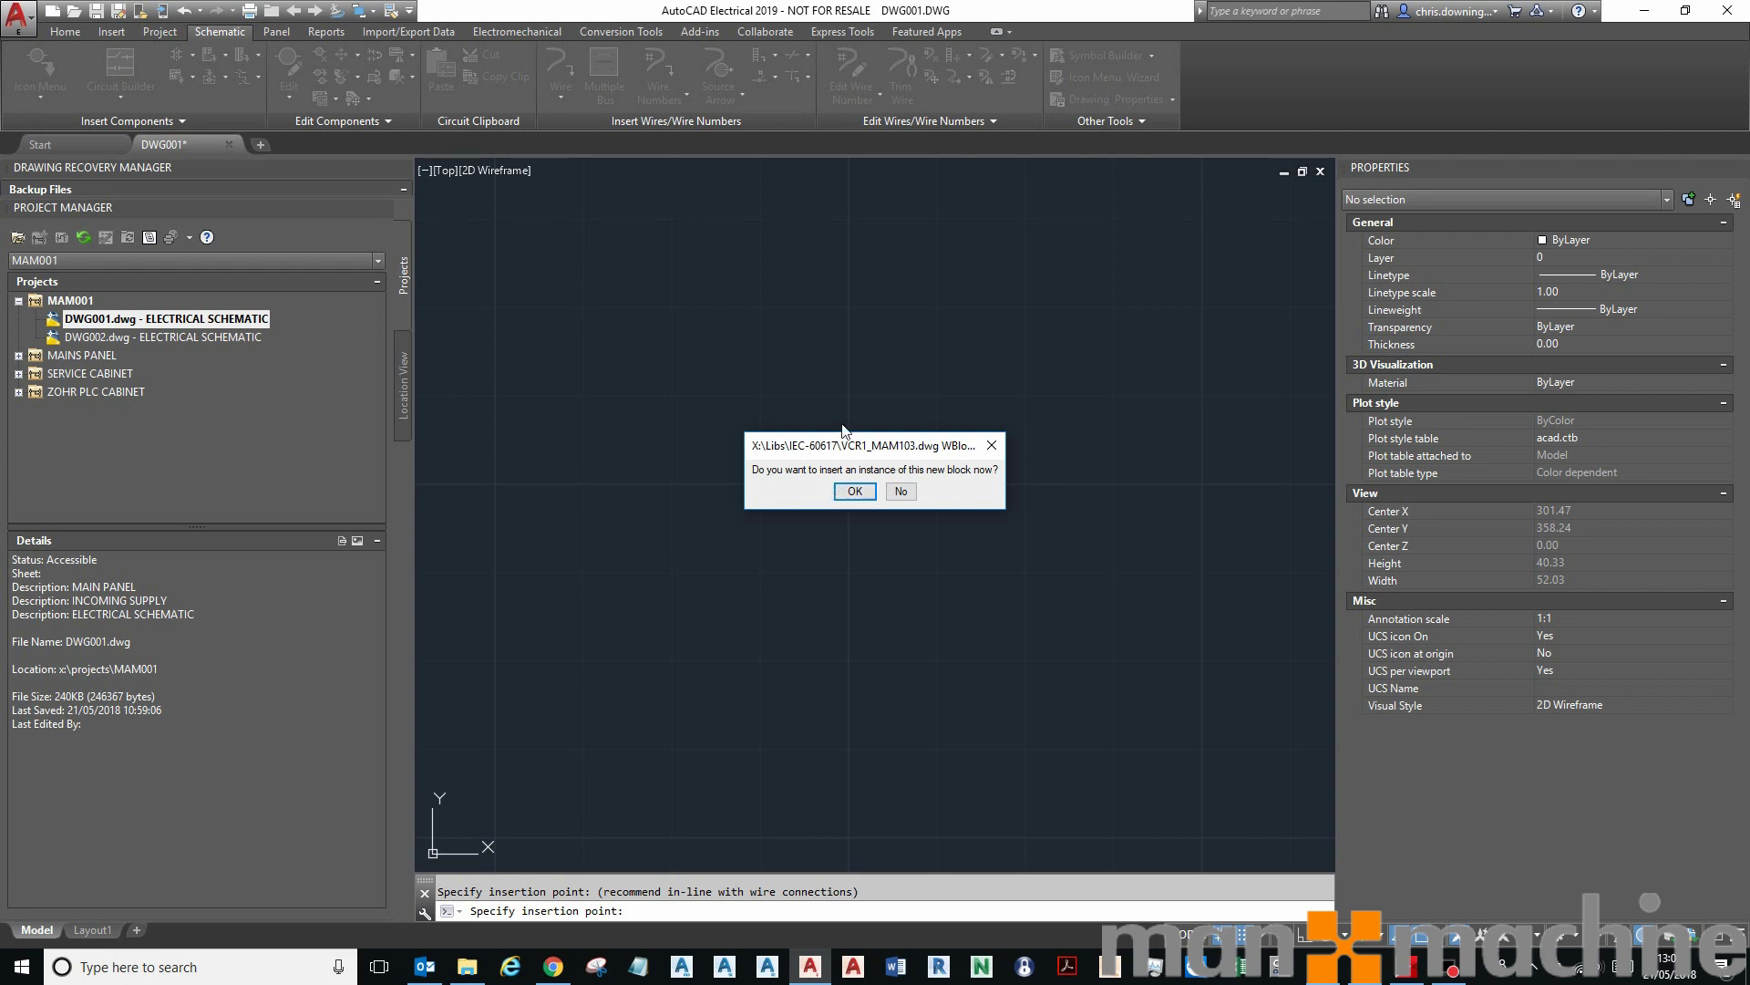
# Insert the new coil on wire 0105 above CB0201 as RL0101, rated 24VDC
pyautogui.click(855, 491)
pyautogui.scroll(-4, 911, 457)
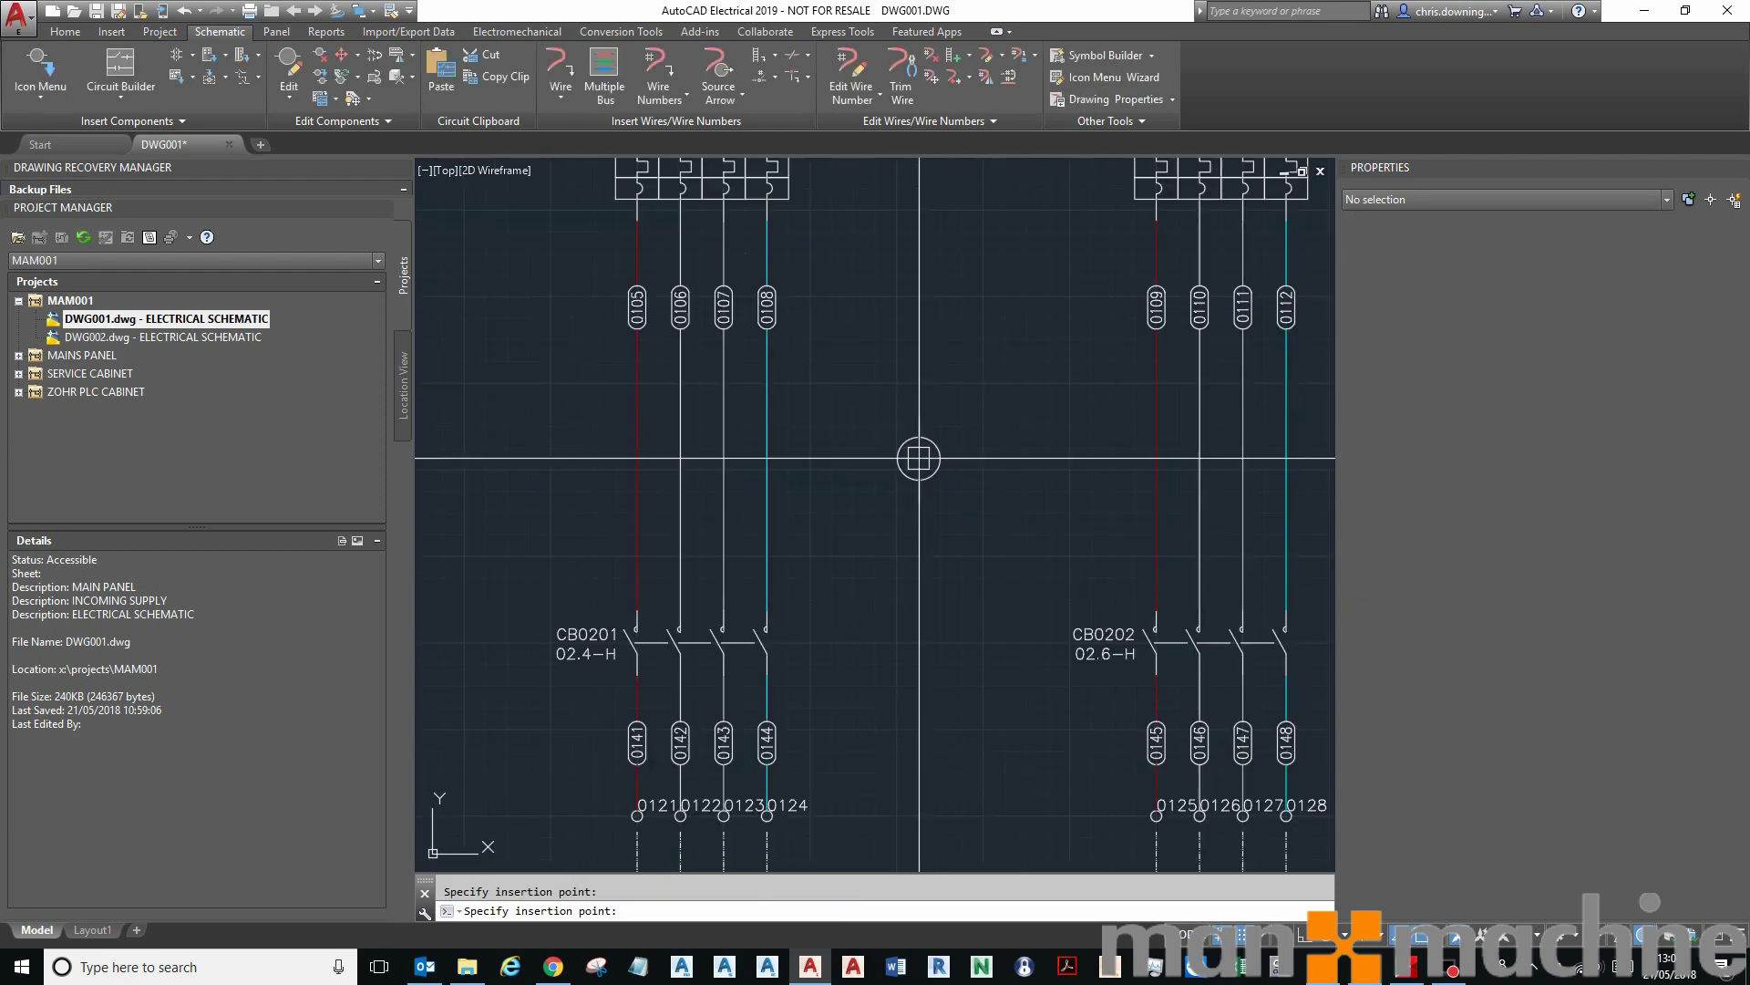
pyautogui.scroll(2, 602, 474)
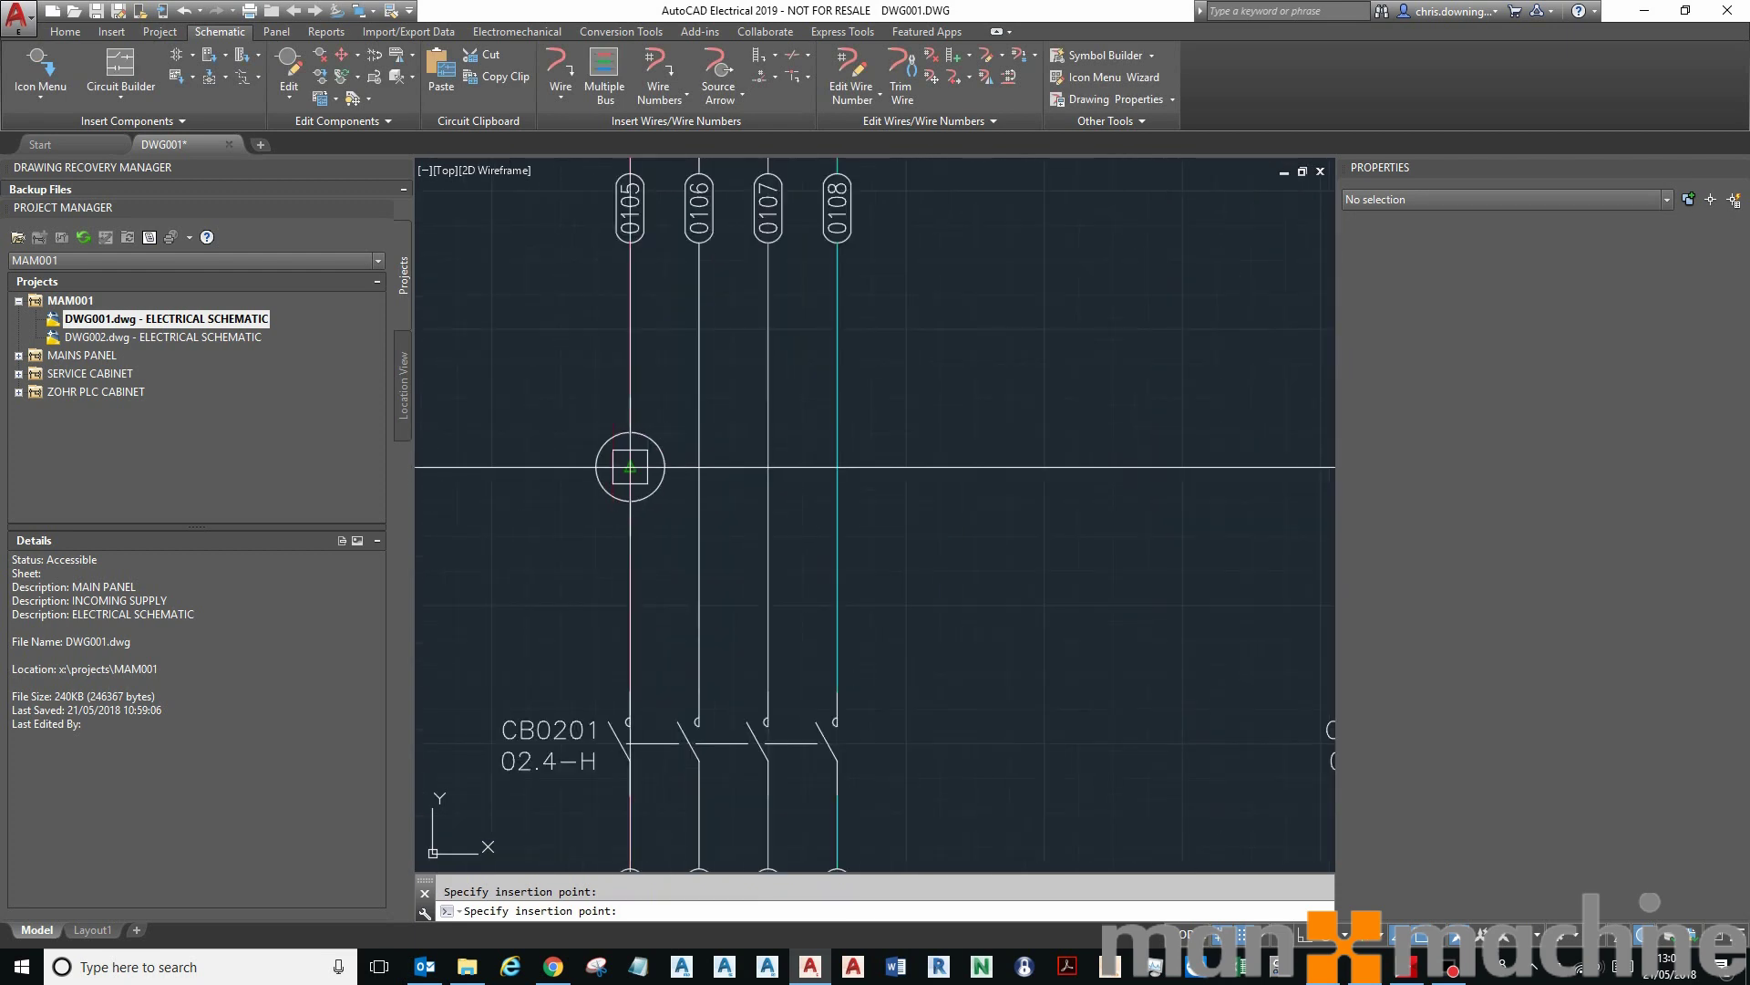
pyautogui.click(625, 461)
pyautogui.scroll(-6, 629, 469)
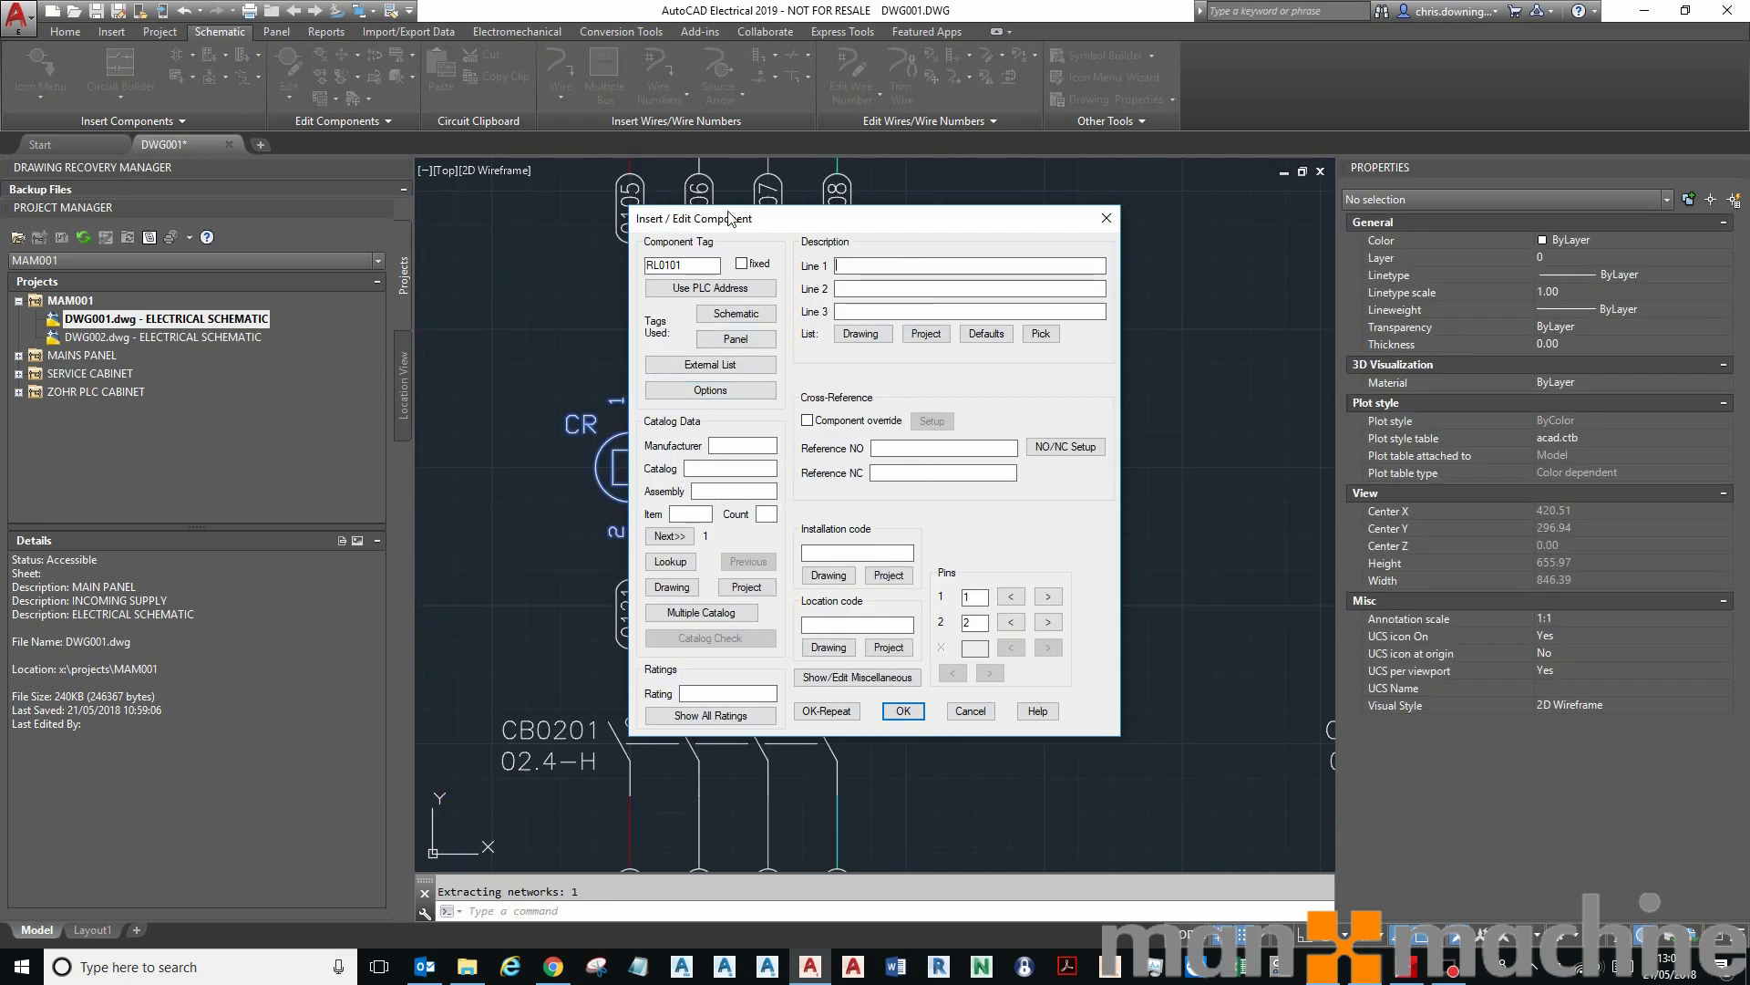
pyautogui.moveTo(730, 217); pyautogui.dragTo(967, 216)
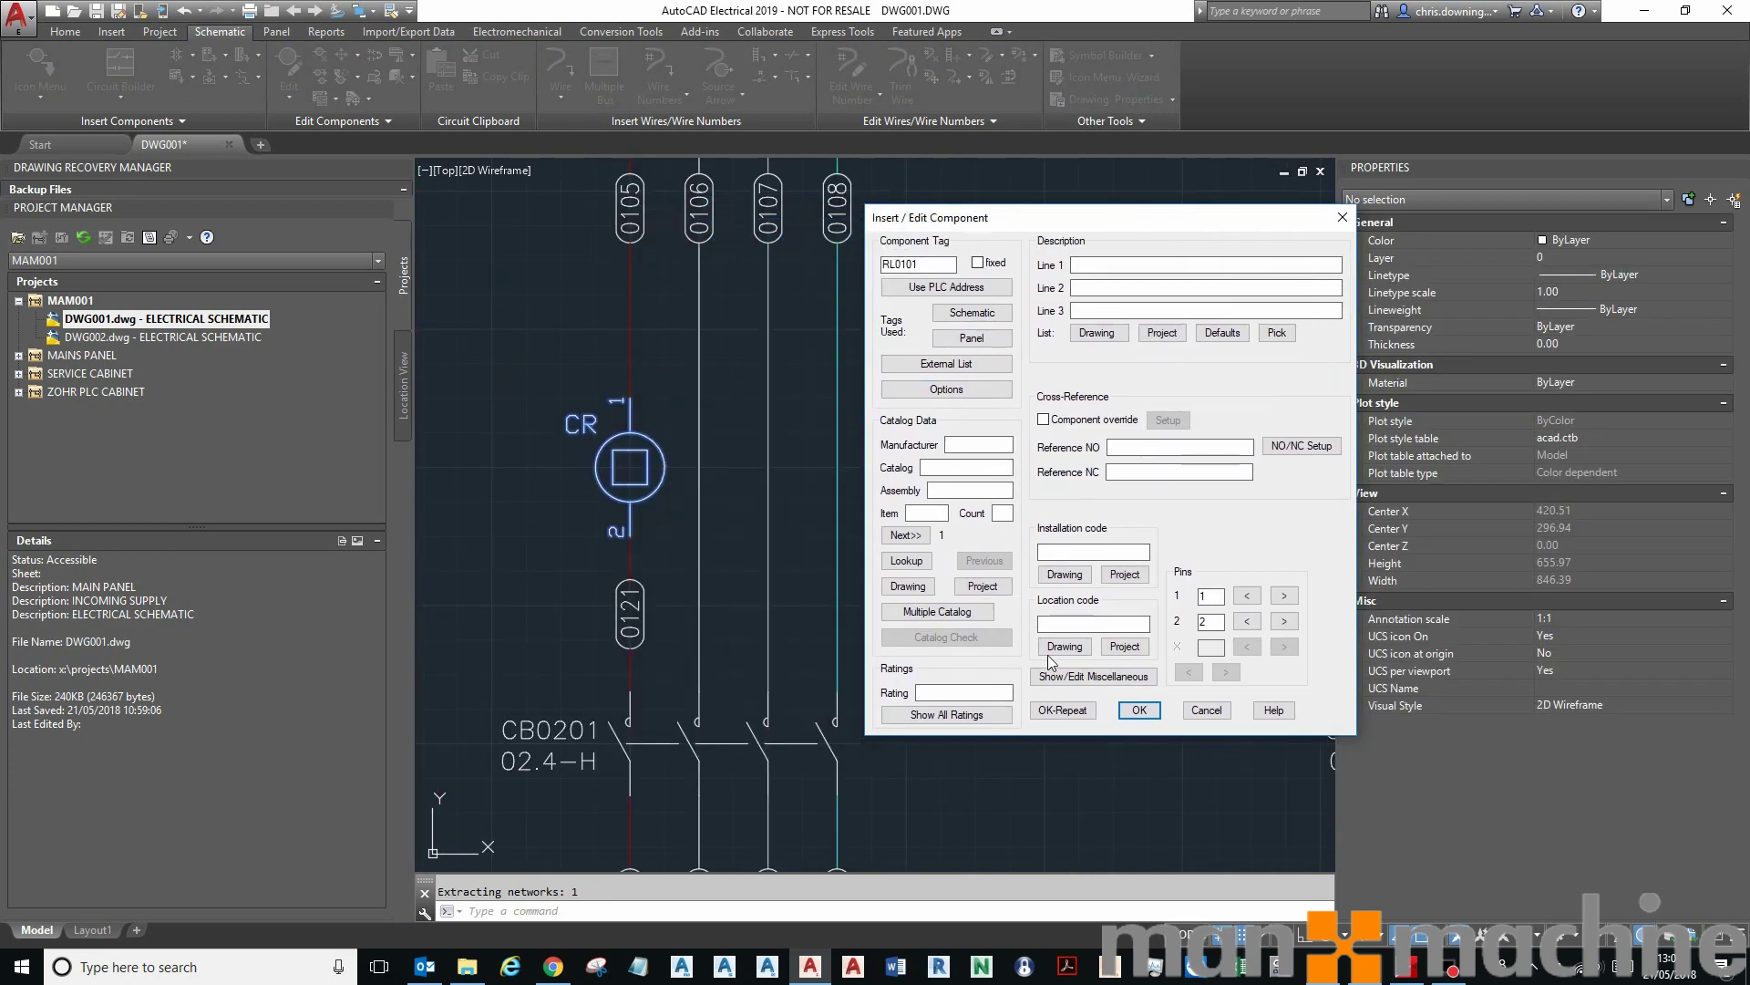
pyautogui.click(986, 693)
pyautogui.click(1139, 711)
pyautogui.moveTo(751, 517)
pyautogui.mouseDown(button='middle')
pyautogui.moveTo(888, 500)
pyautogui.moveTo(764, 464)
pyautogui.mouseUp(button='middle')
pyautogui.scroll(-2, 763, 464)
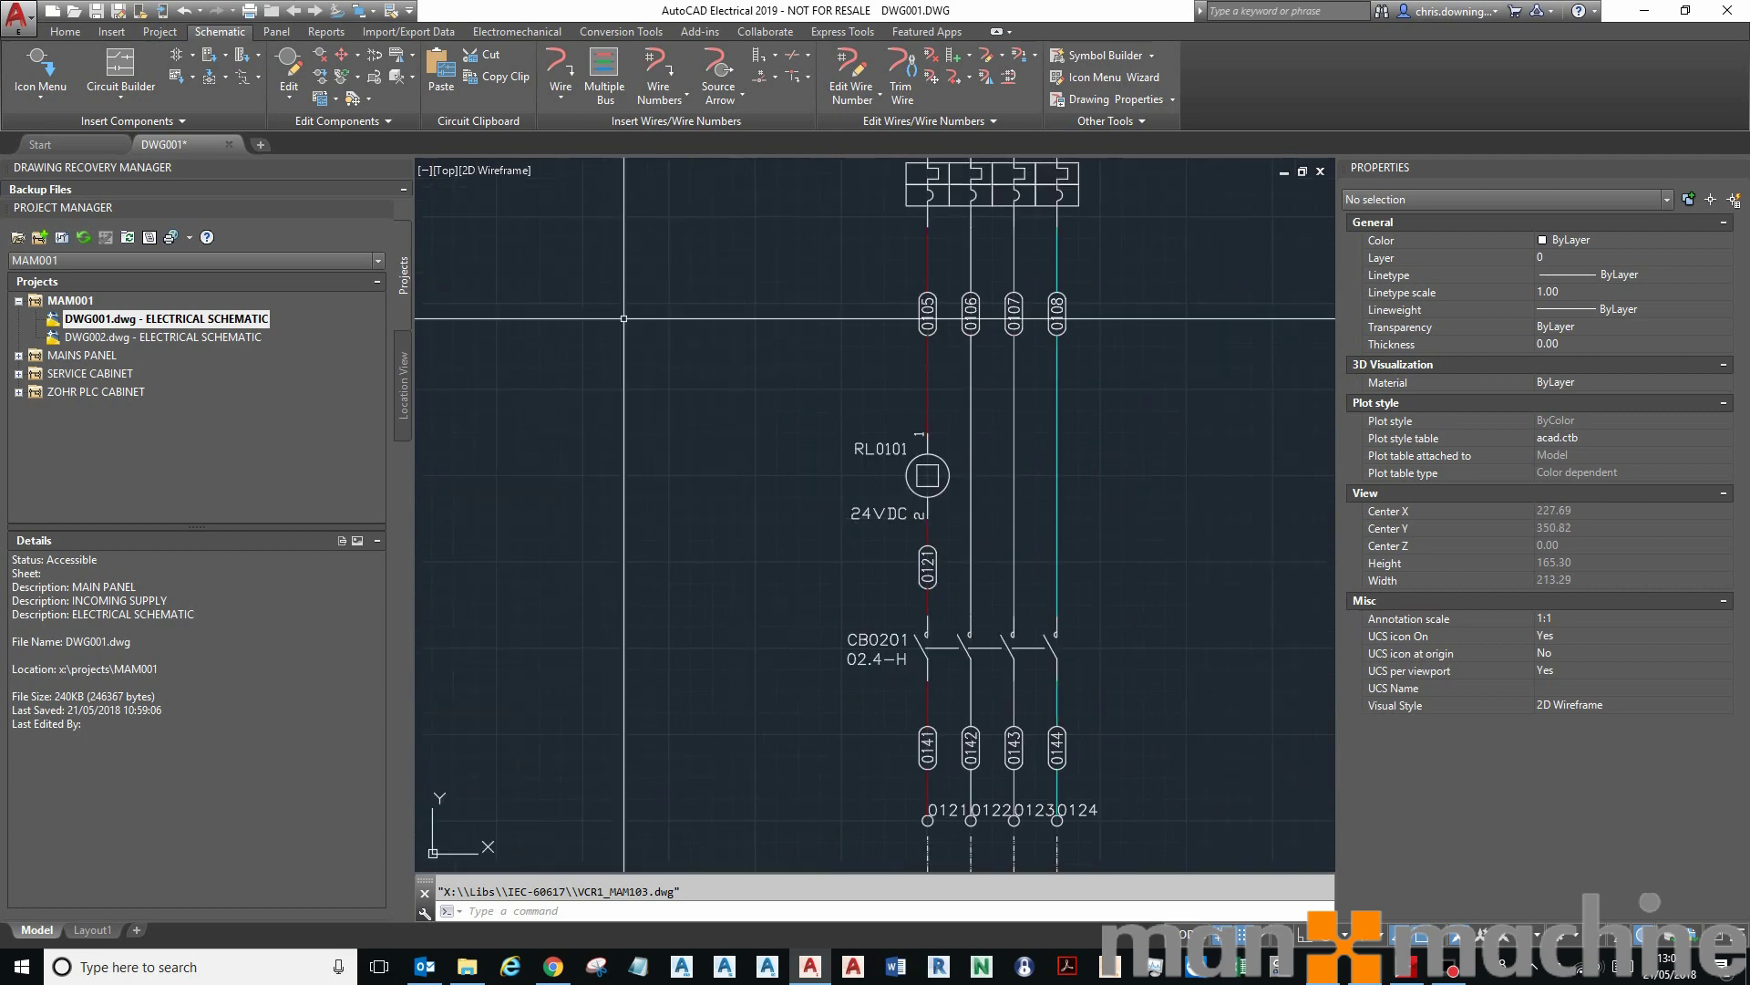
# Insert a Relay NO Contact from the icon menu on wire 0106 beside RL0101
pyautogui.click(40, 91)
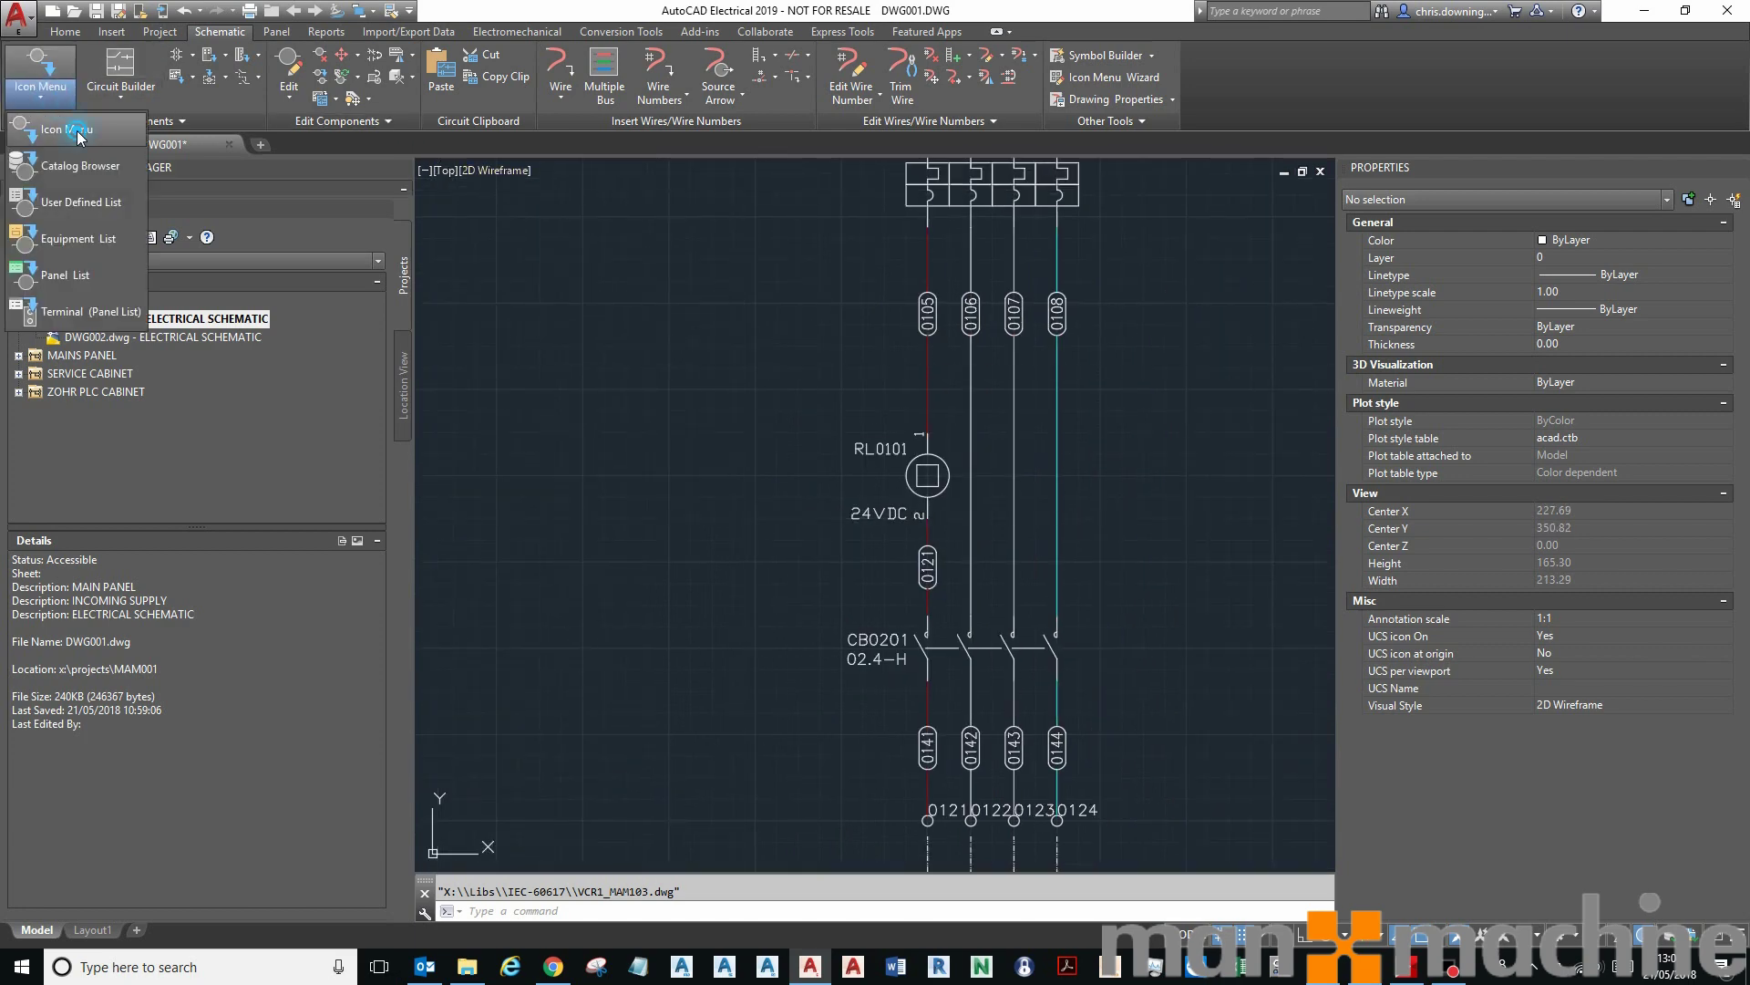
pyautogui.click(77, 132)
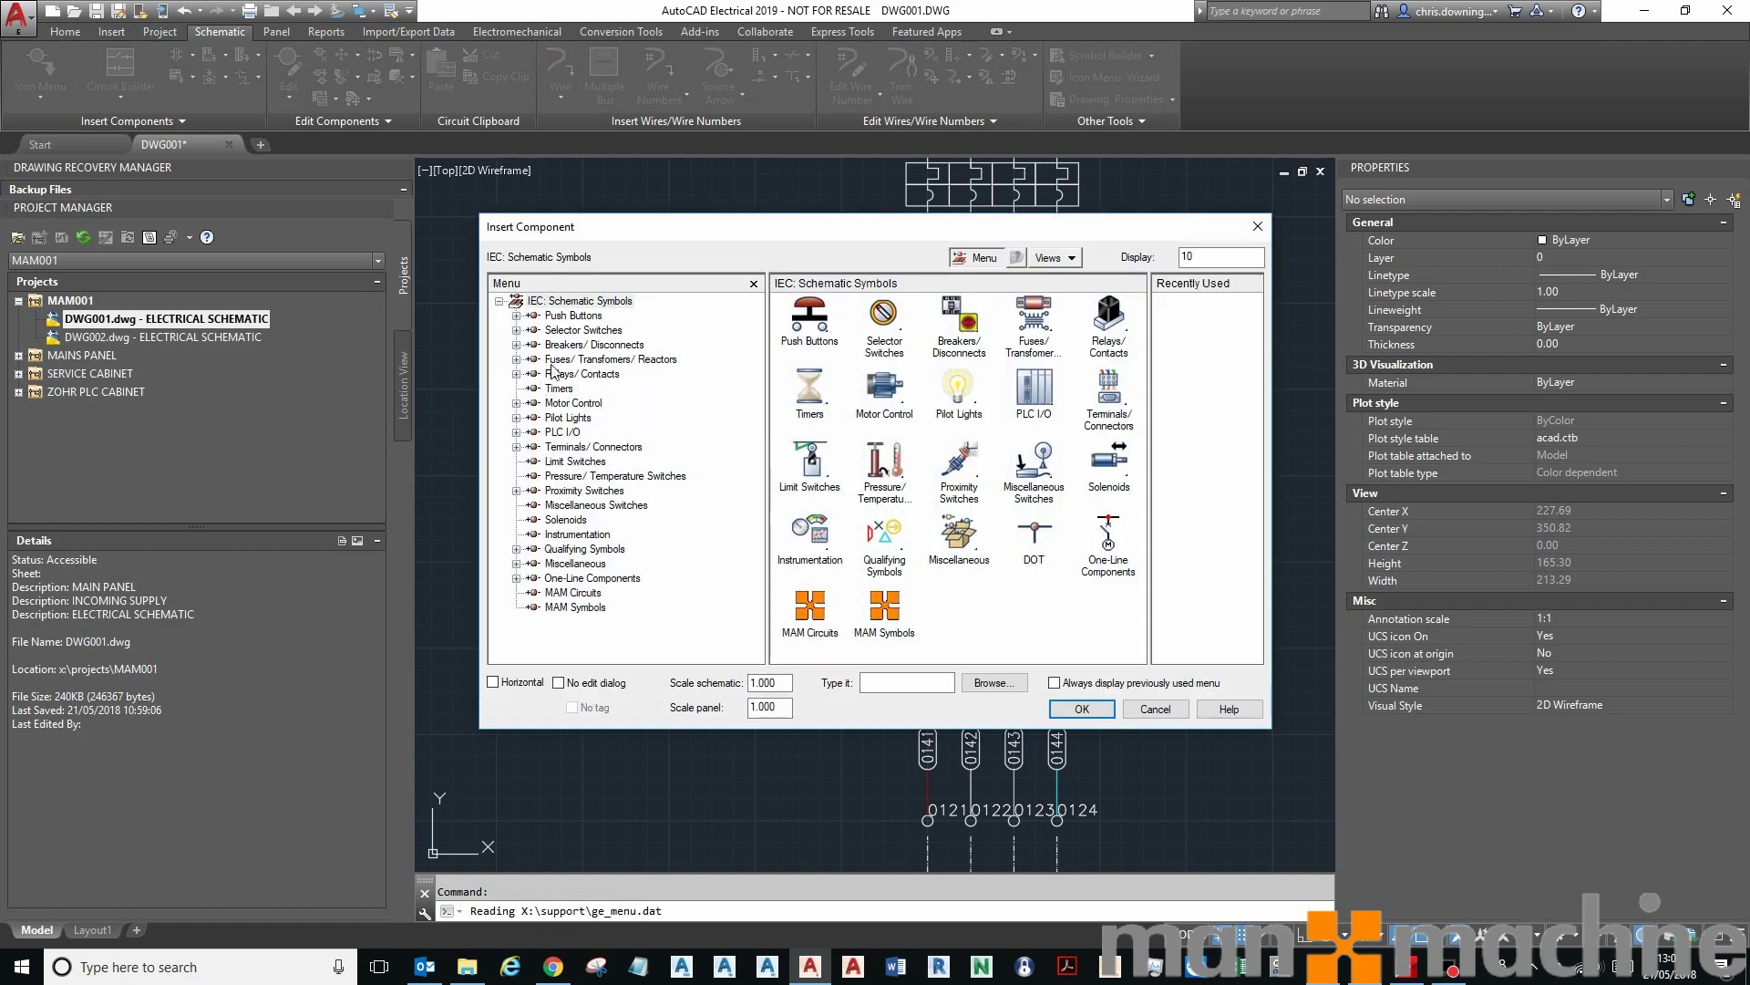
pyautogui.click(554, 372)
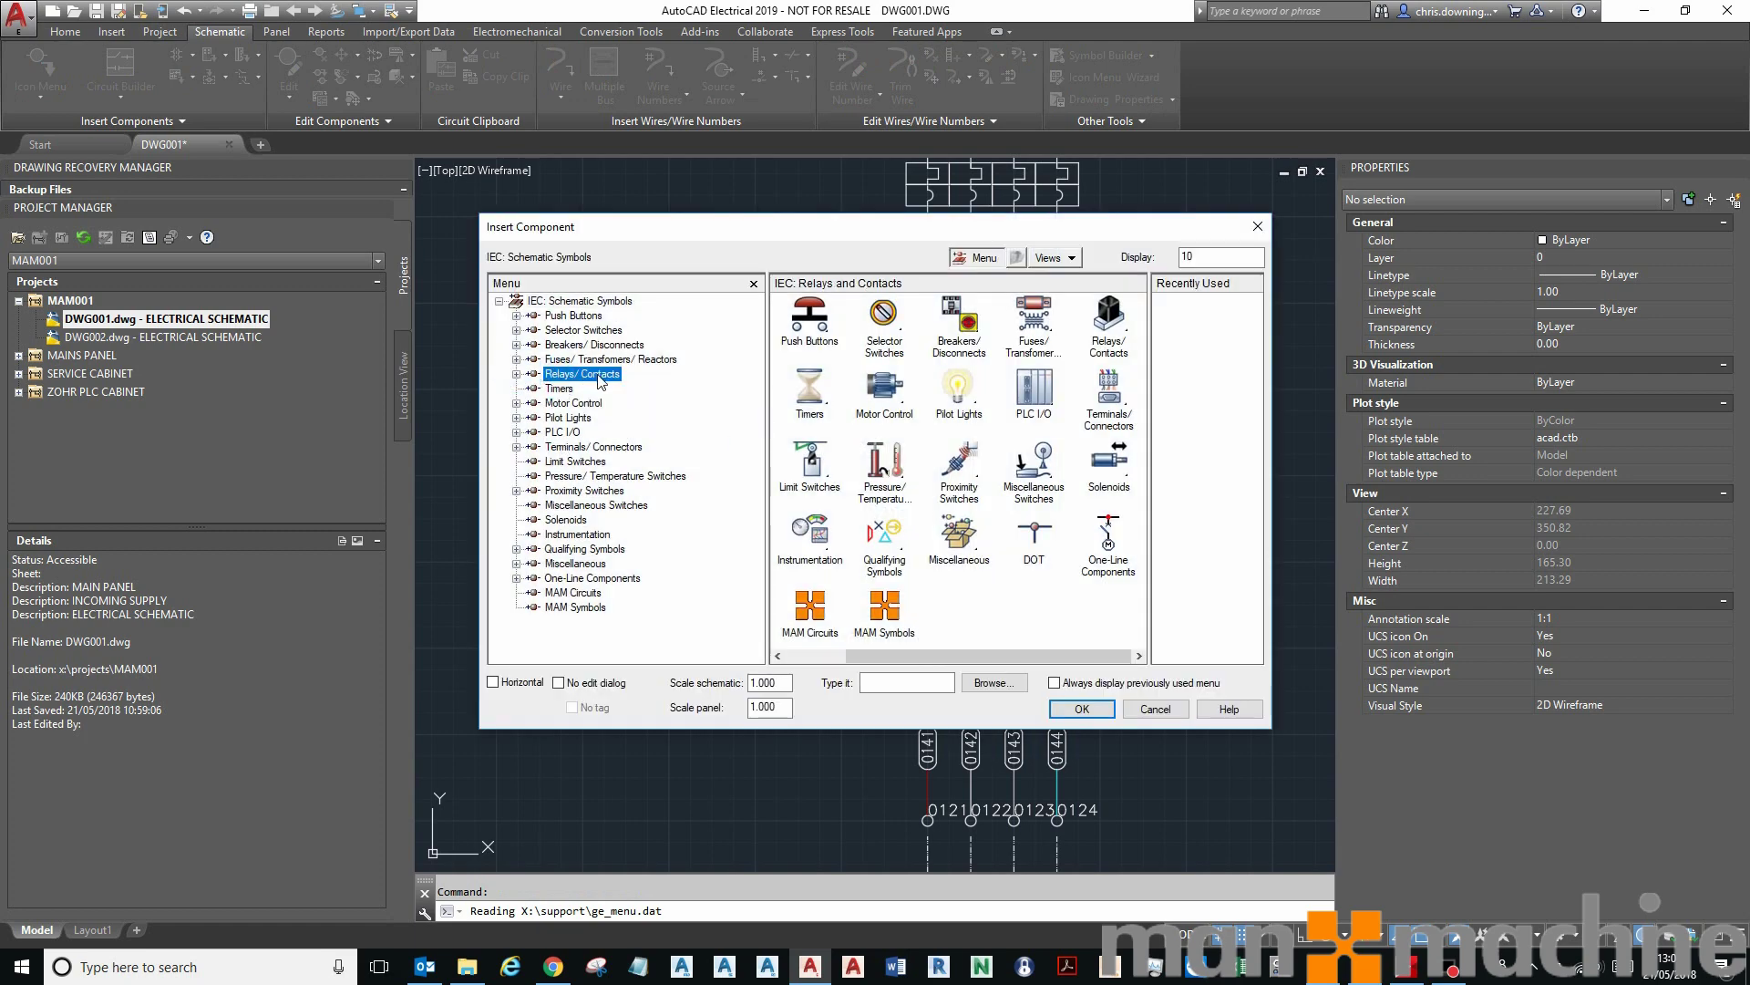
pyautogui.click(951, 335)
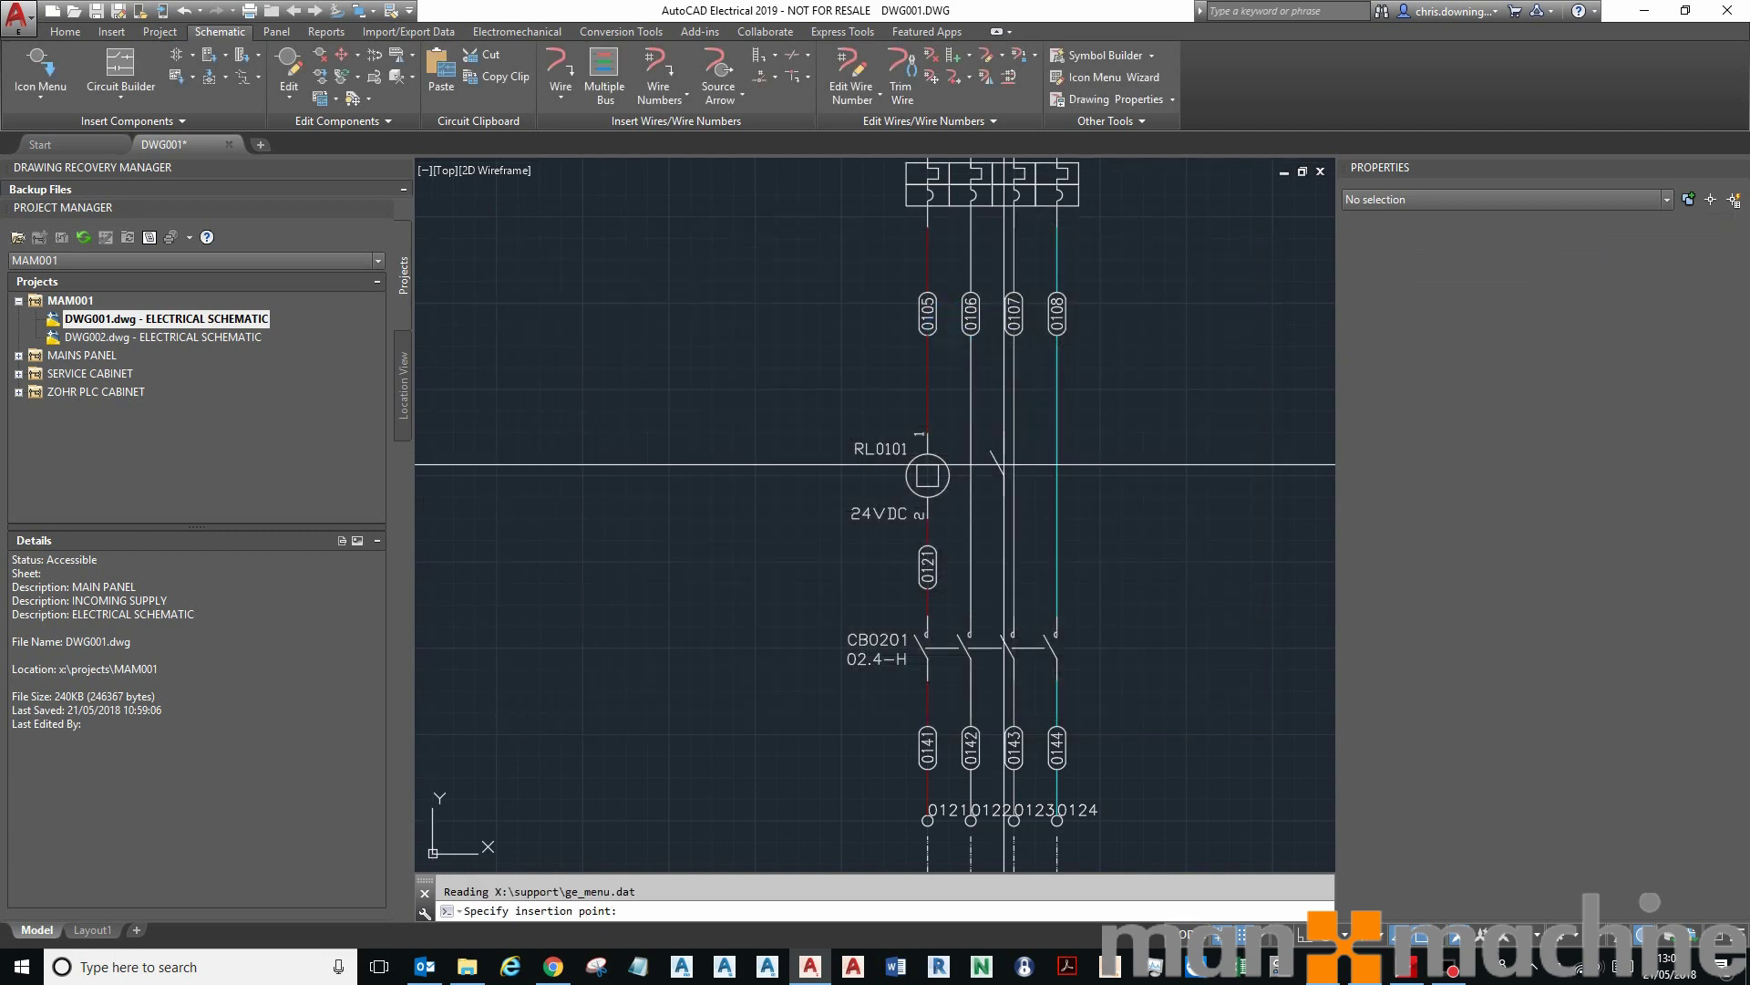
pyautogui.scroll(-5, 974, 472)
pyautogui.scroll(5, 596, 437)
pyautogui.click(688, 443)
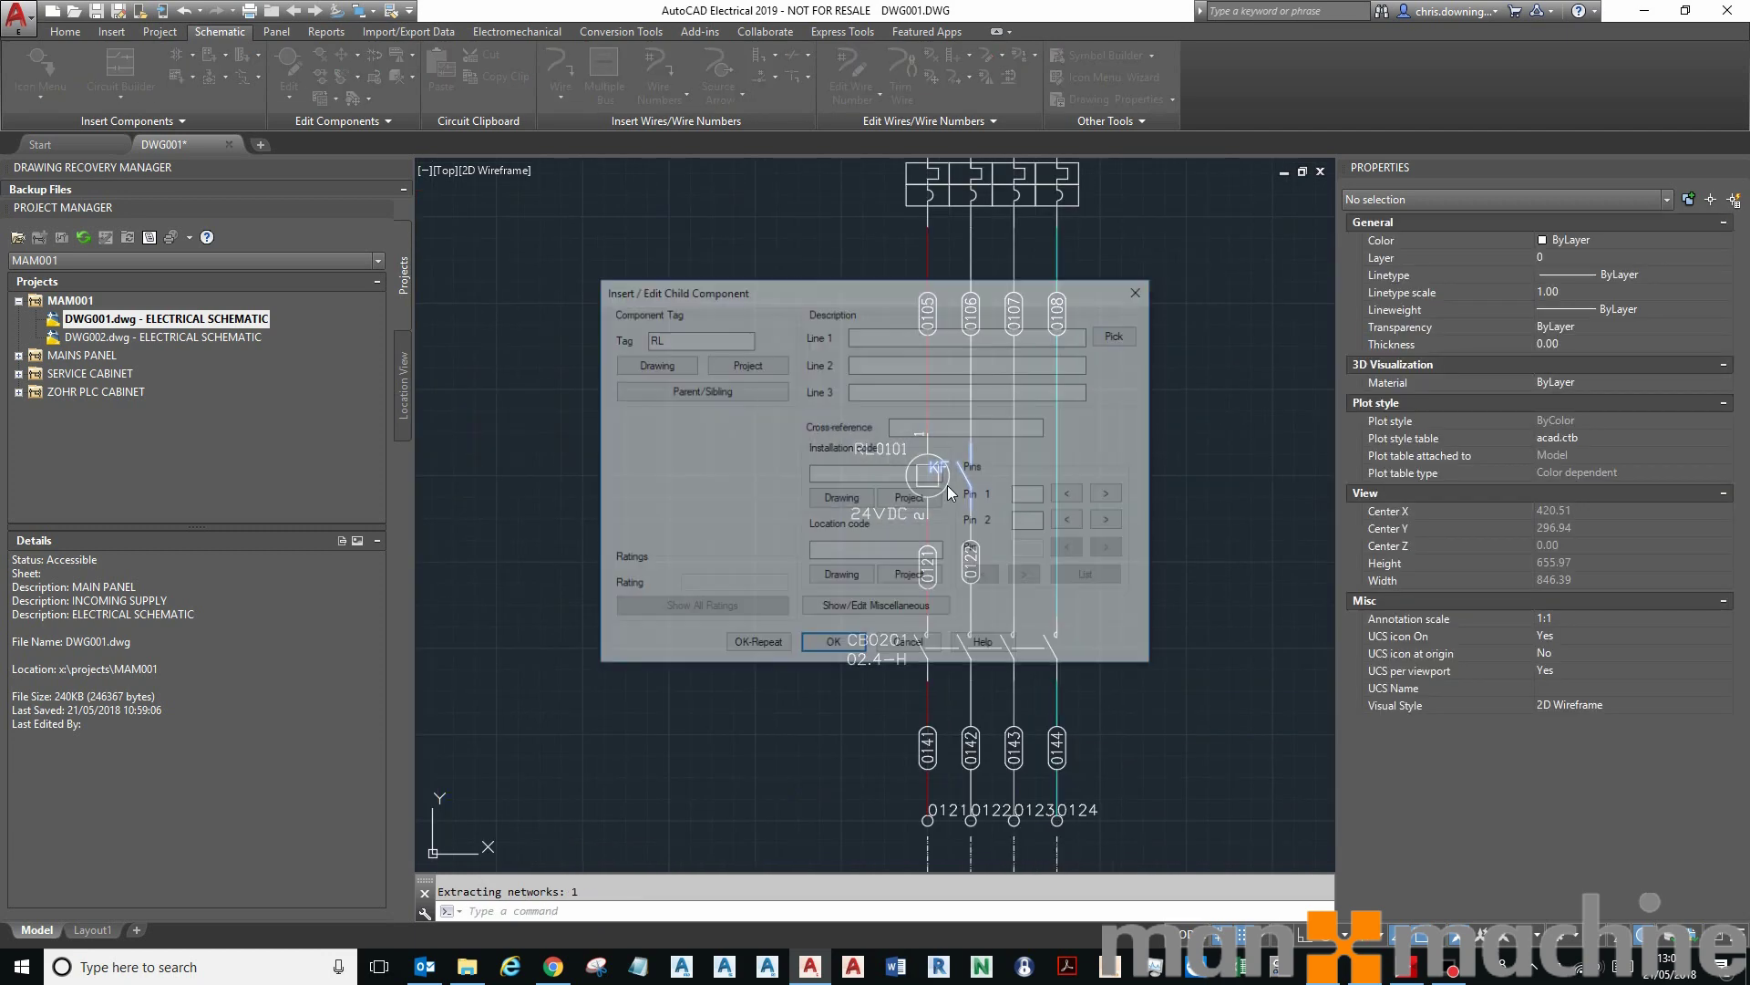
pyautogui.click(832, 654)
pyautogui.scroll(3, 968, 464)
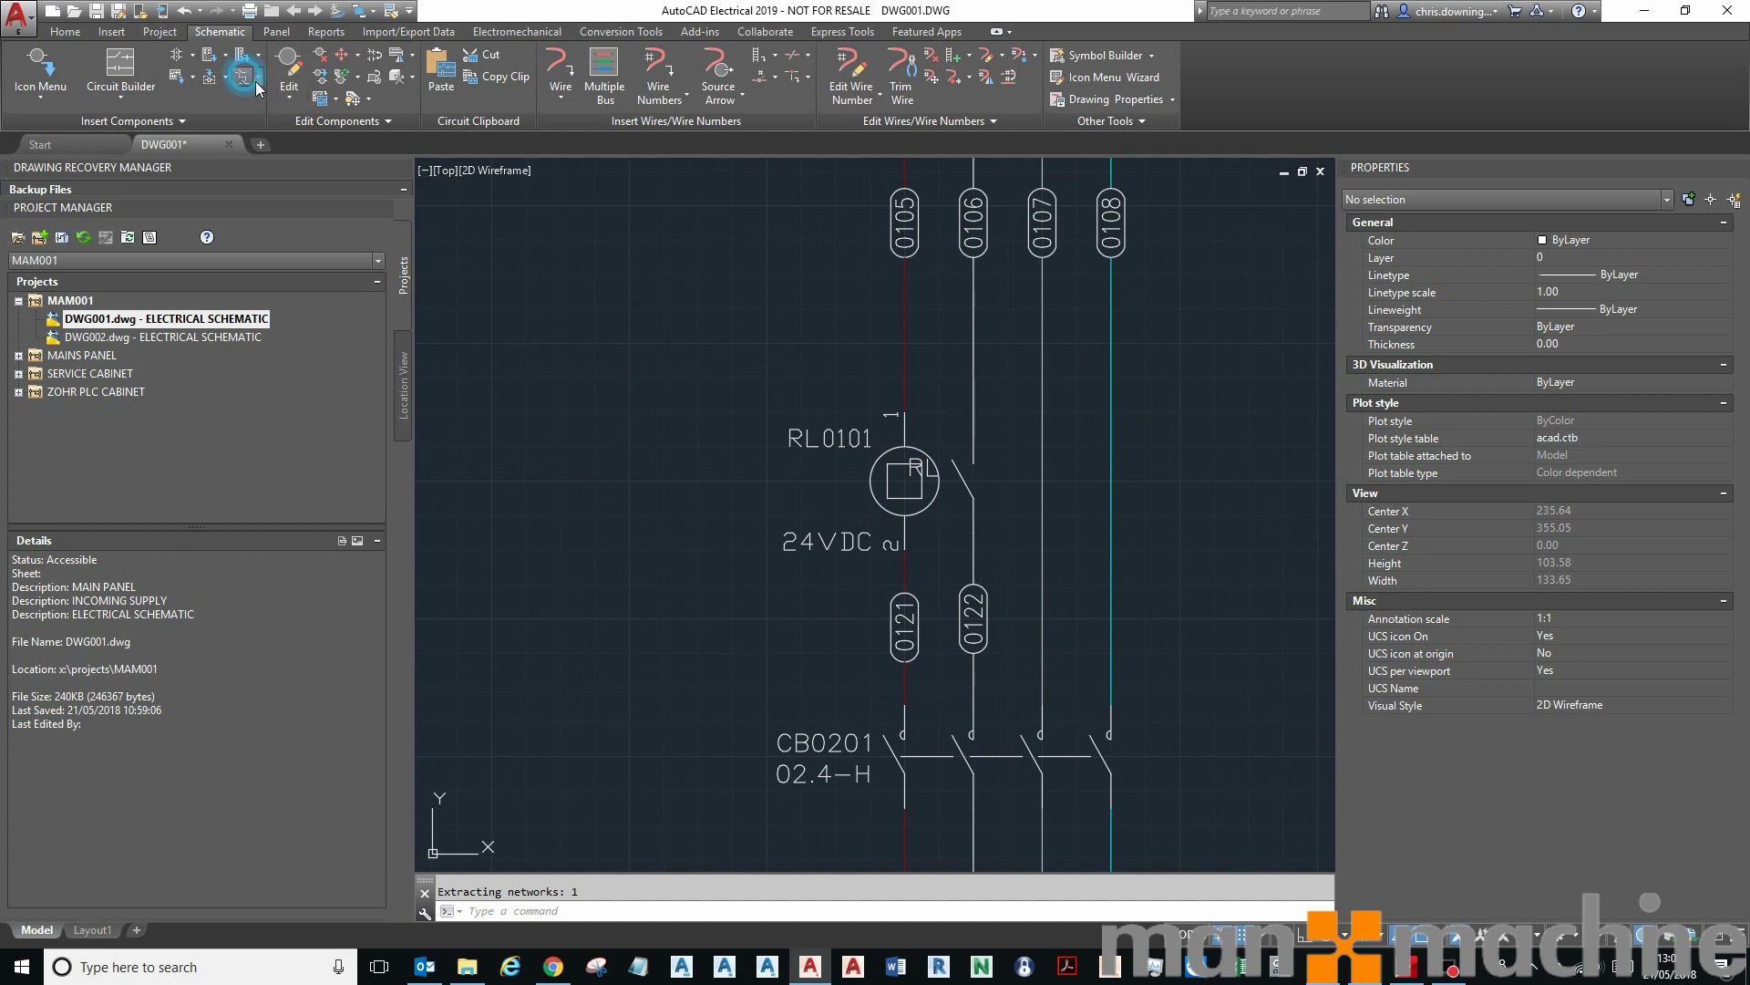
# Link coil RL0101 to the new contact with WD_COMPLINK
pyautogui.click(241, 76)
pyautogui.click(932, 500)
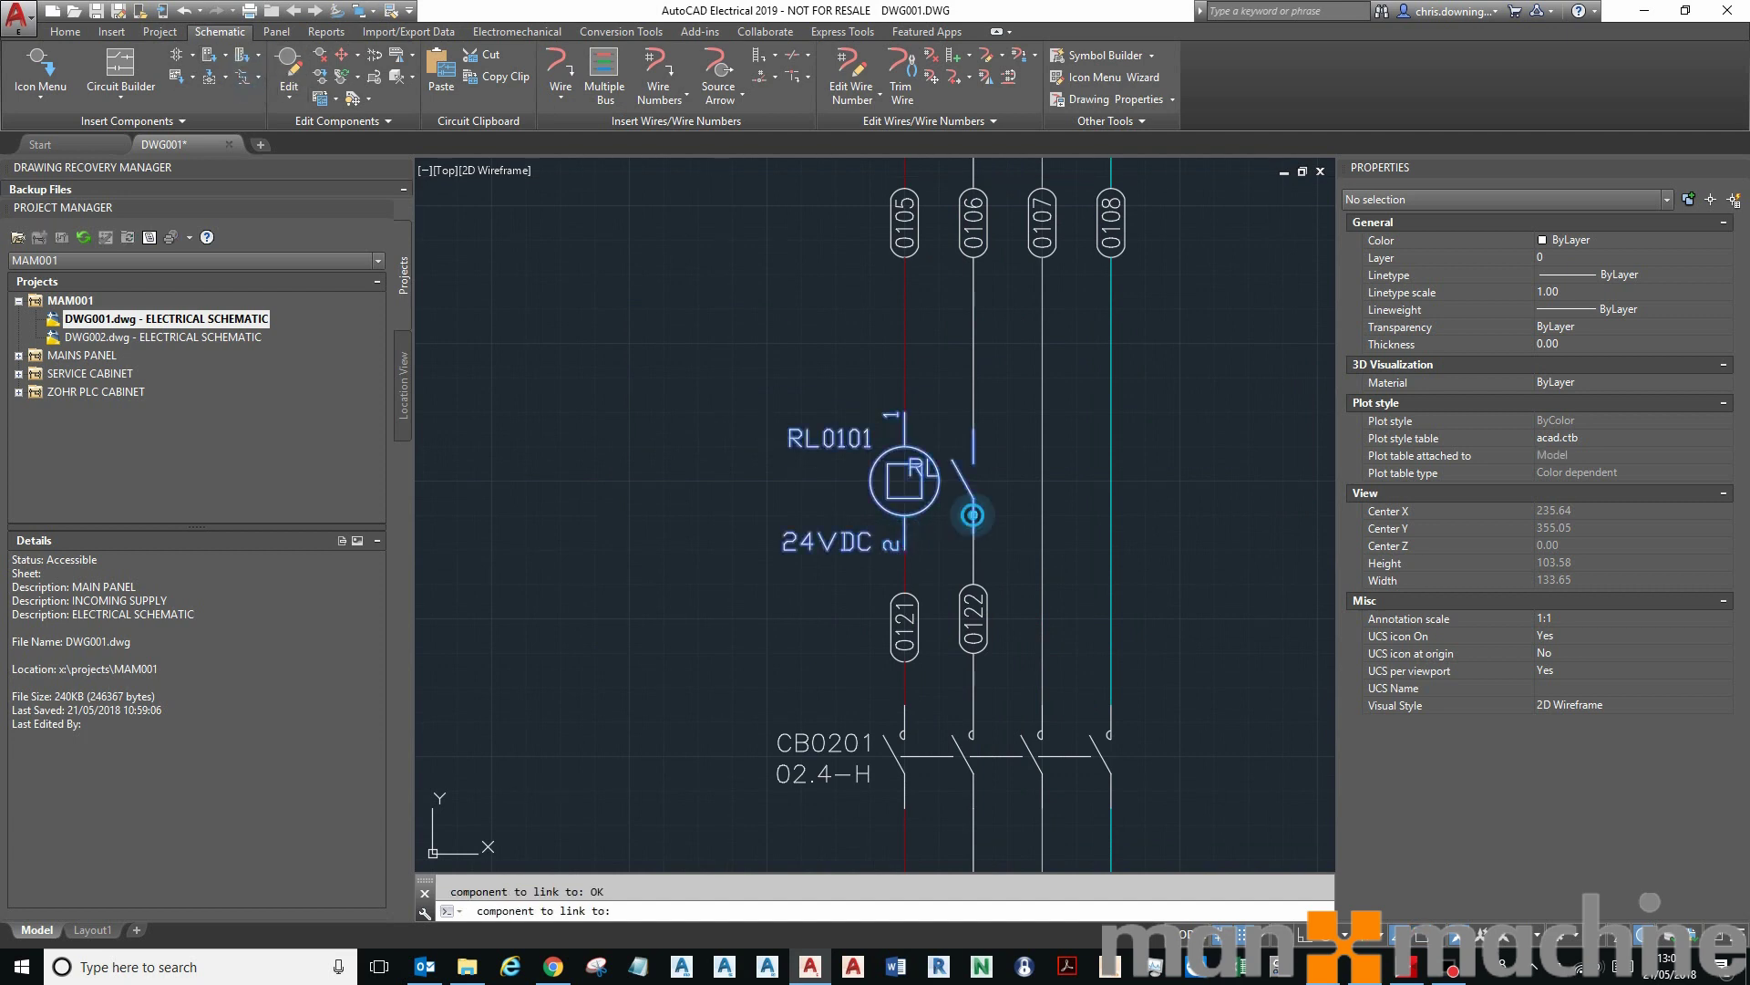
pyautogui.click(967, 493)
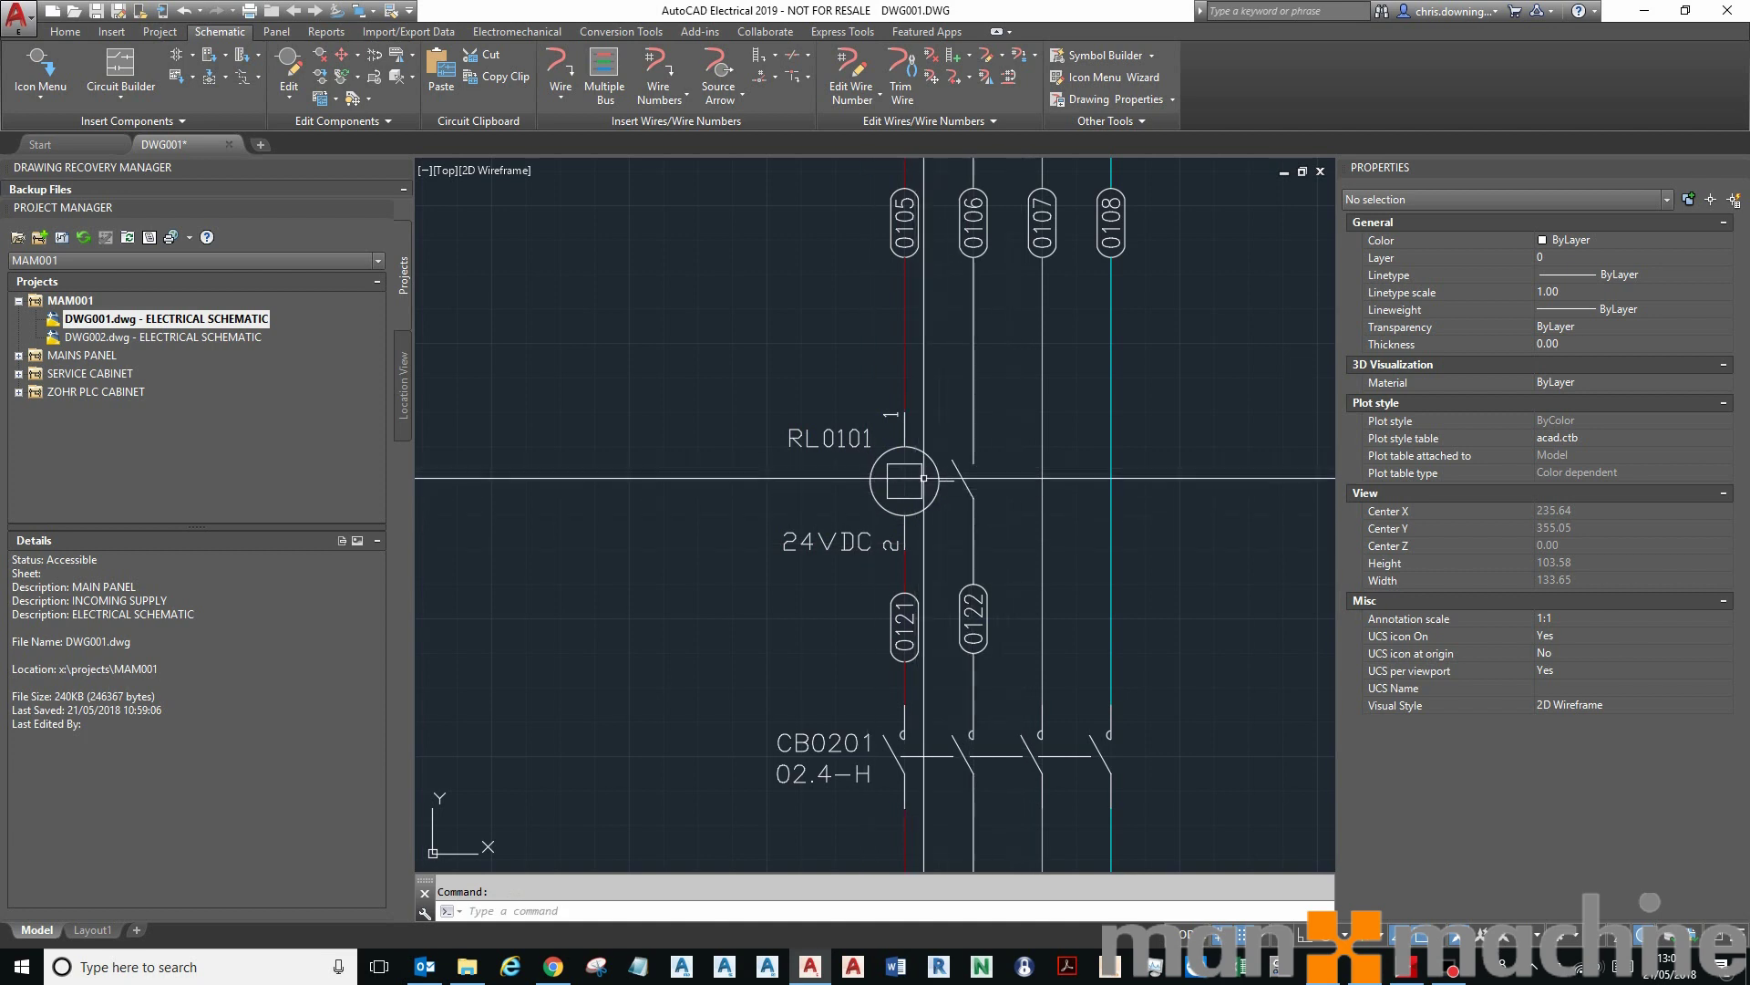
pyautogui.scroll(-3, 923, 476)
pyautogui.scroll(3, 813, 519)
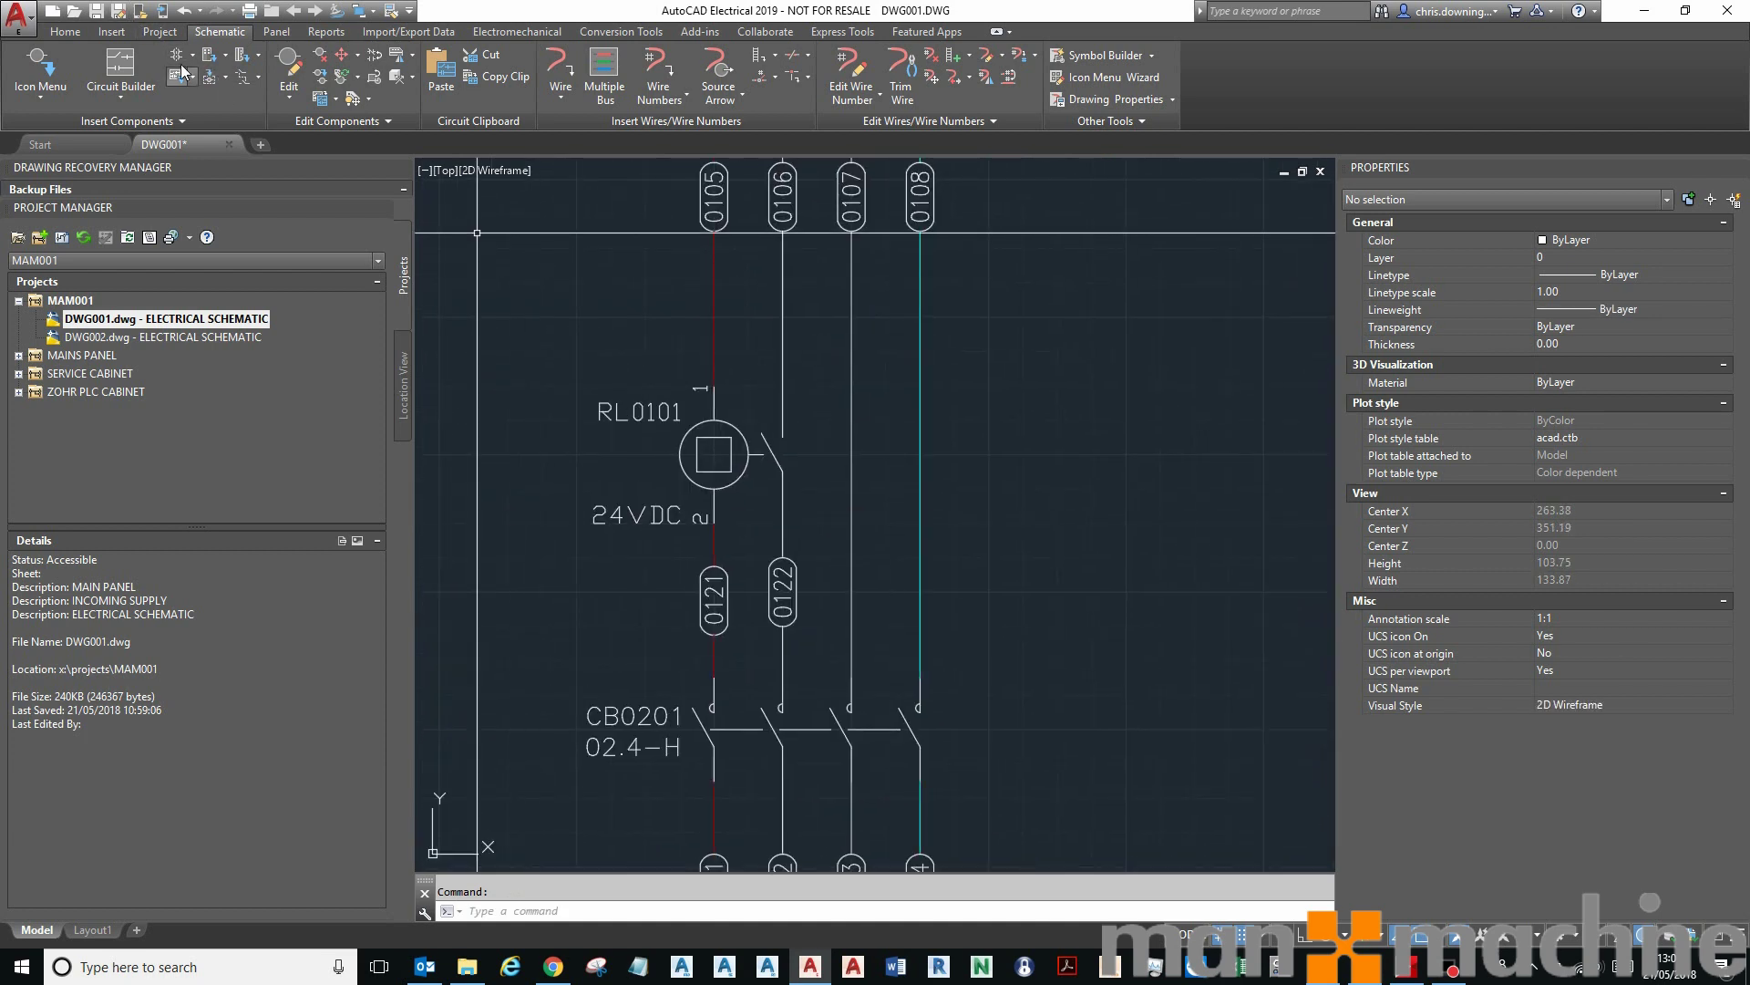
pyautogui.click(265, 67)
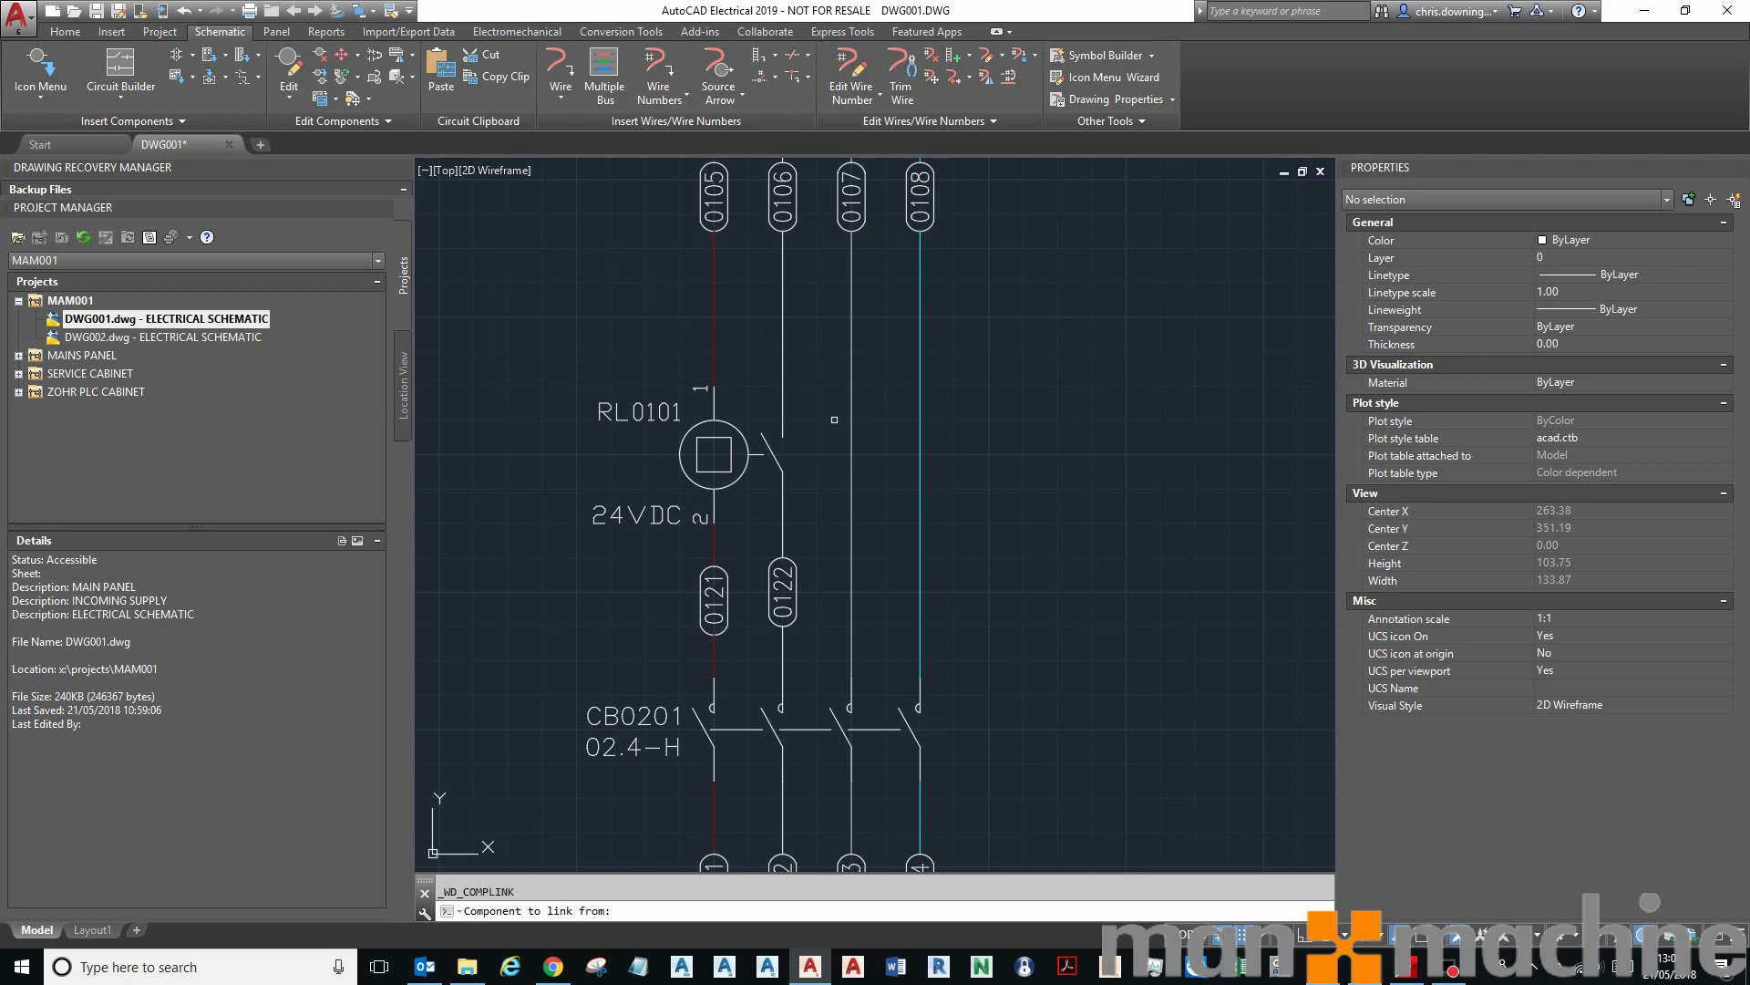
# Insert a relay contact on a wire in another circuit and link it to parent relay RL0101
pyautogui.click(38, 68)
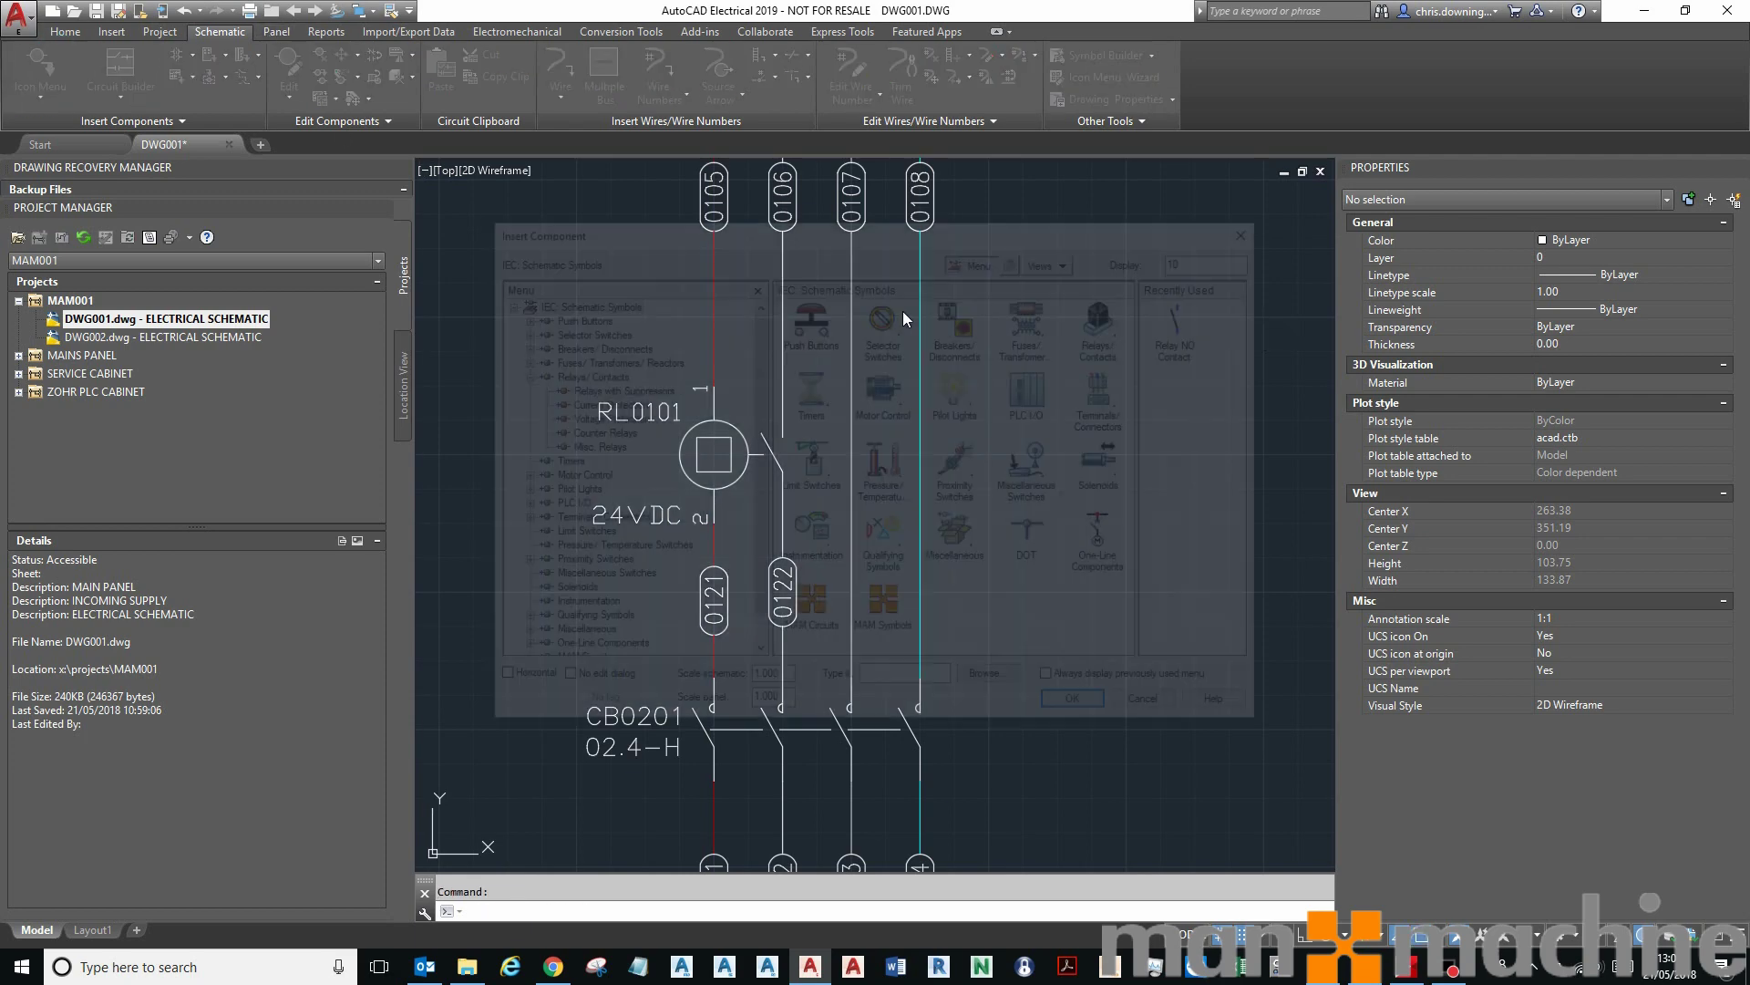
pyautogui.click(1191, 333)
pyautogui.scroll(-6, 693, 365)
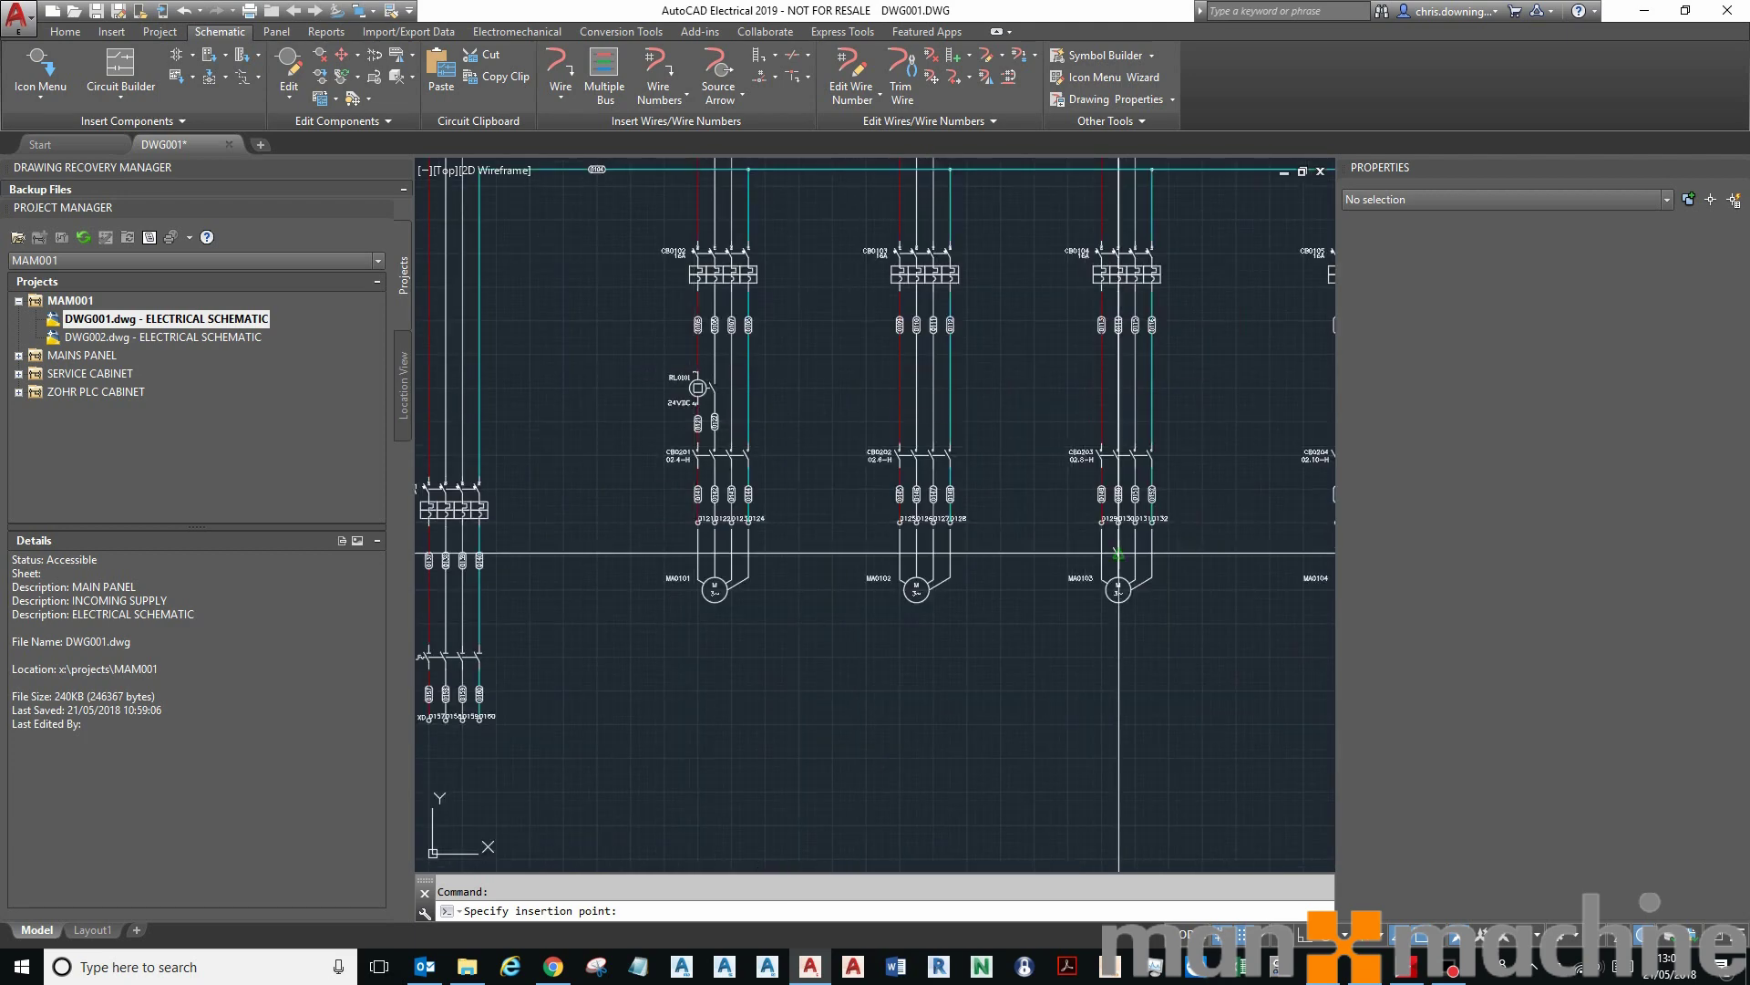
pyautogui.moveTo(858, 445); pyautogui.dragTo(712, 532, button='middle')
pyautogui.click(1190, 469)
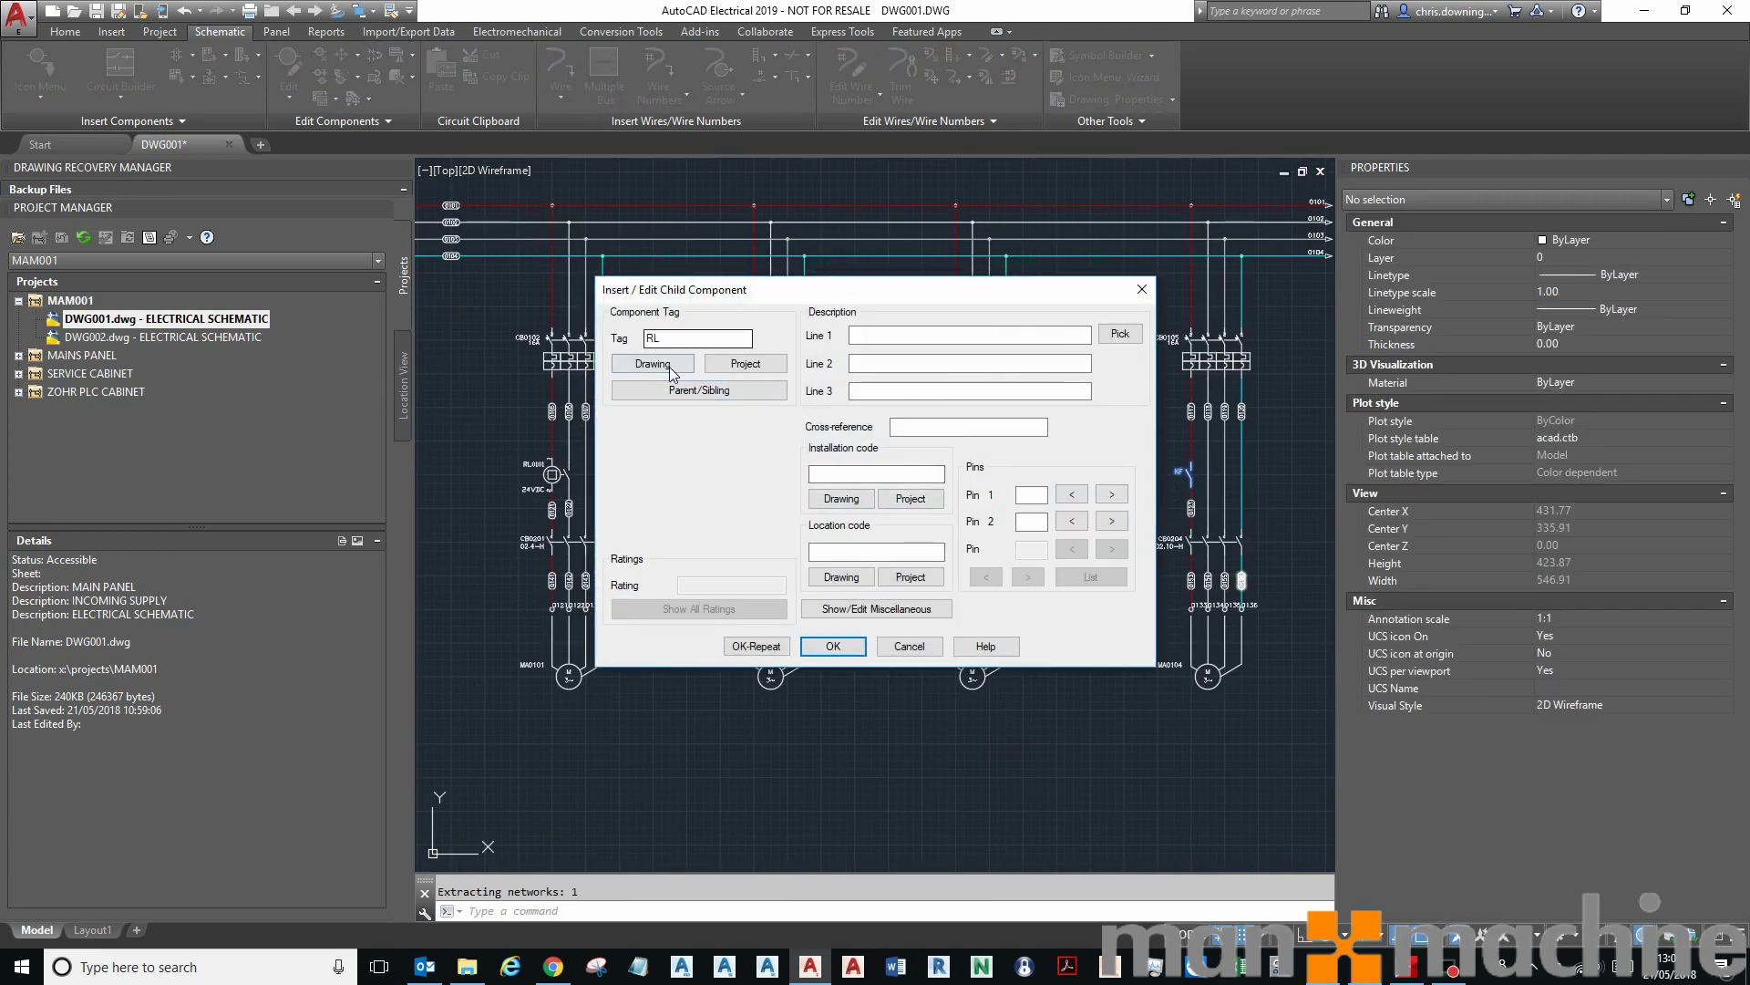
pyautogui.click(686, 389)
pyautogui.click(551, 475)
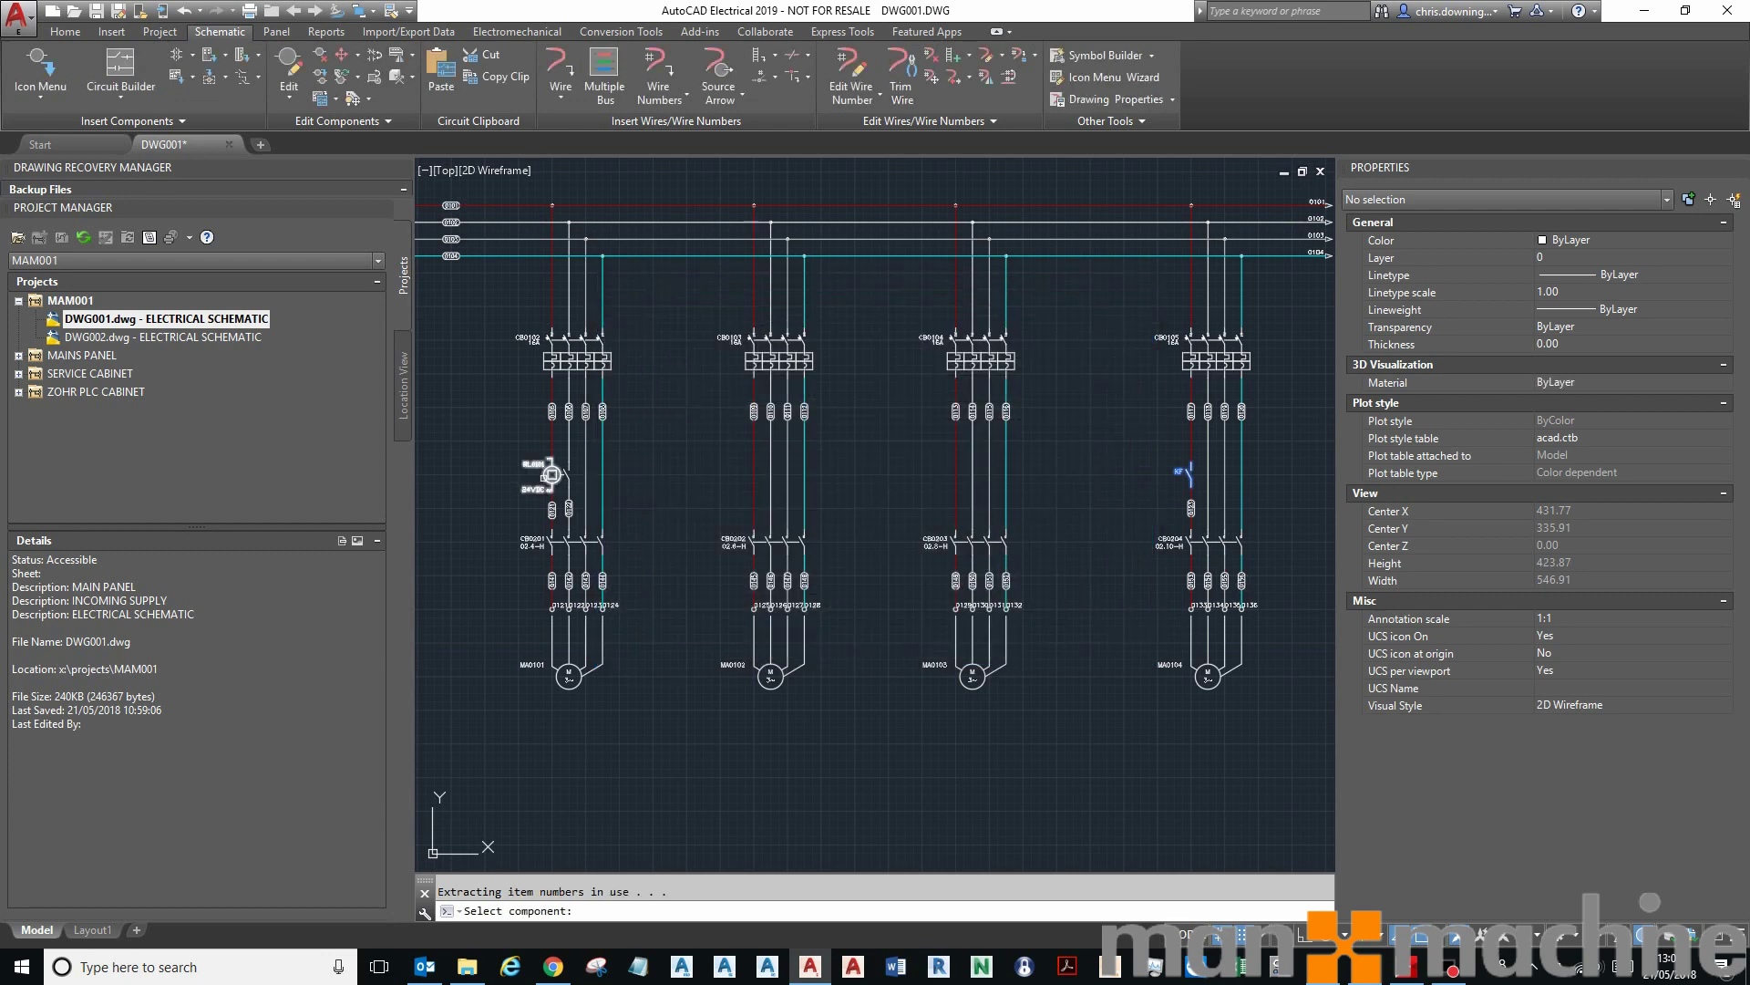
pyautogui.click(832, 645)
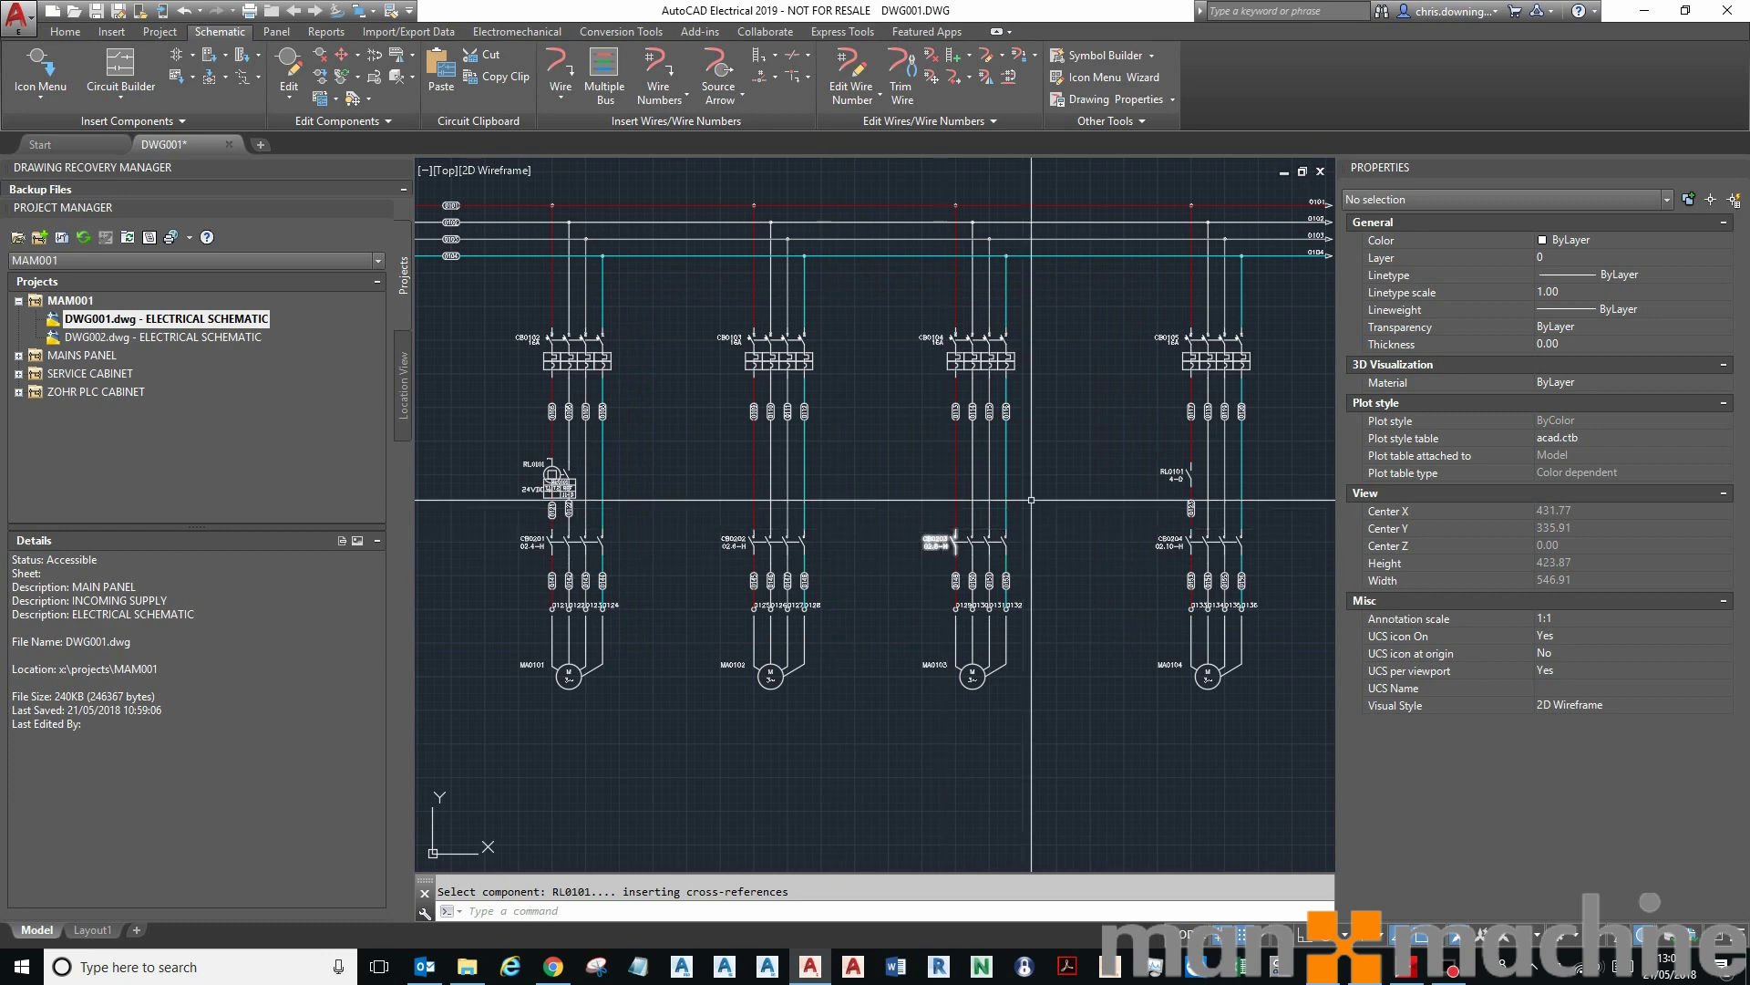
# Move RL0101's cross-reference table to the left of the coil
pyautogui.scroll(5, 848, 638)
pyautogui.scroll(-3, 1139, 492)
pyautogui.moveTo(1039, 492); pyautogui.dragTo(1142, 486, button='middle')
pyautogui.scroll(2, 677, 475)
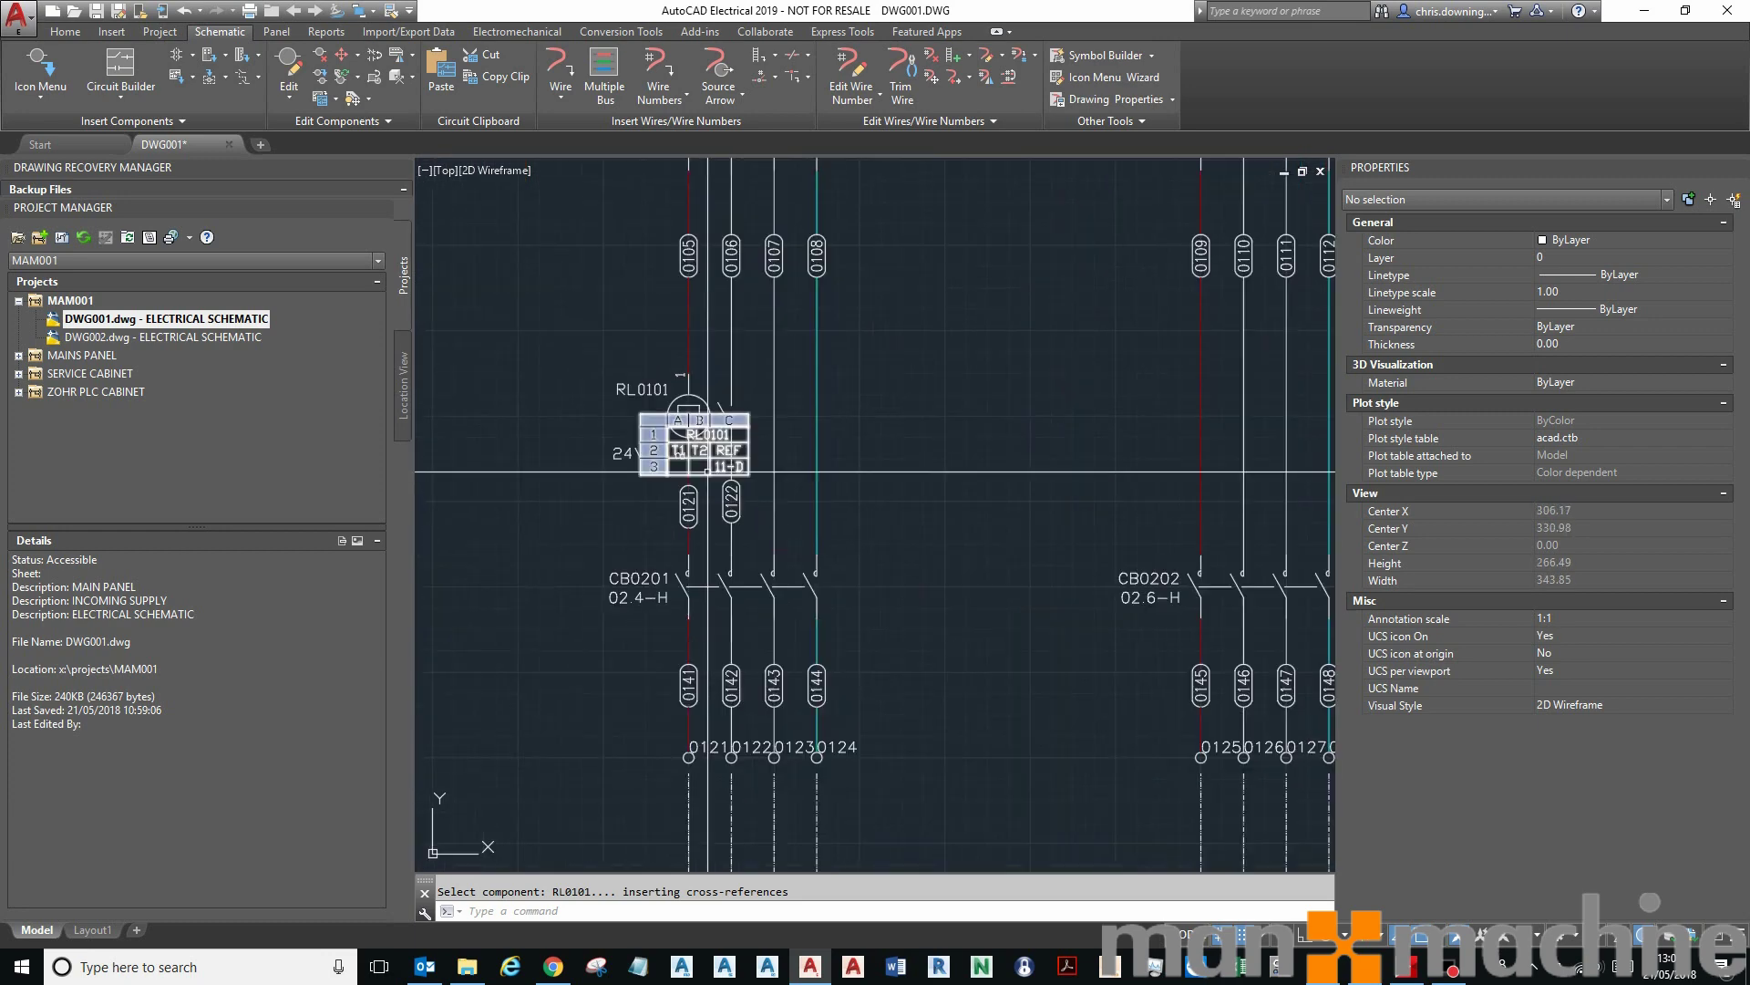
pyautogui.click(668, 473)
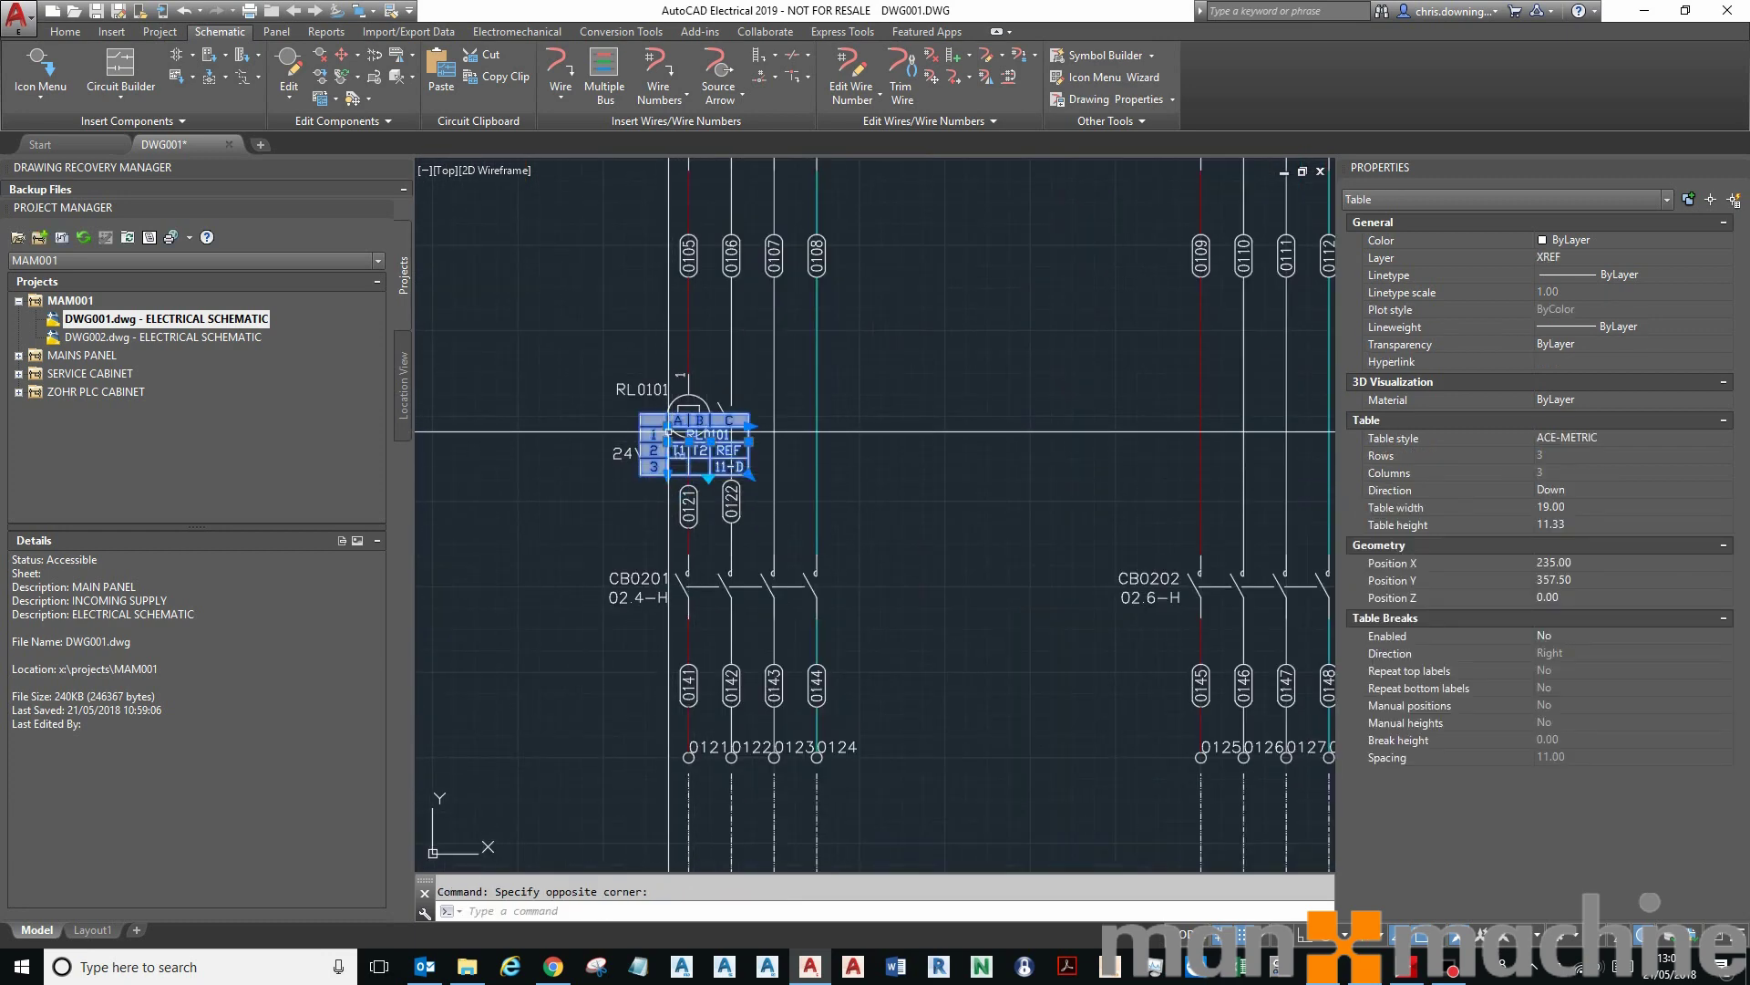
pyautogui.click(668, 426)
pyautogui.click(519, 394)
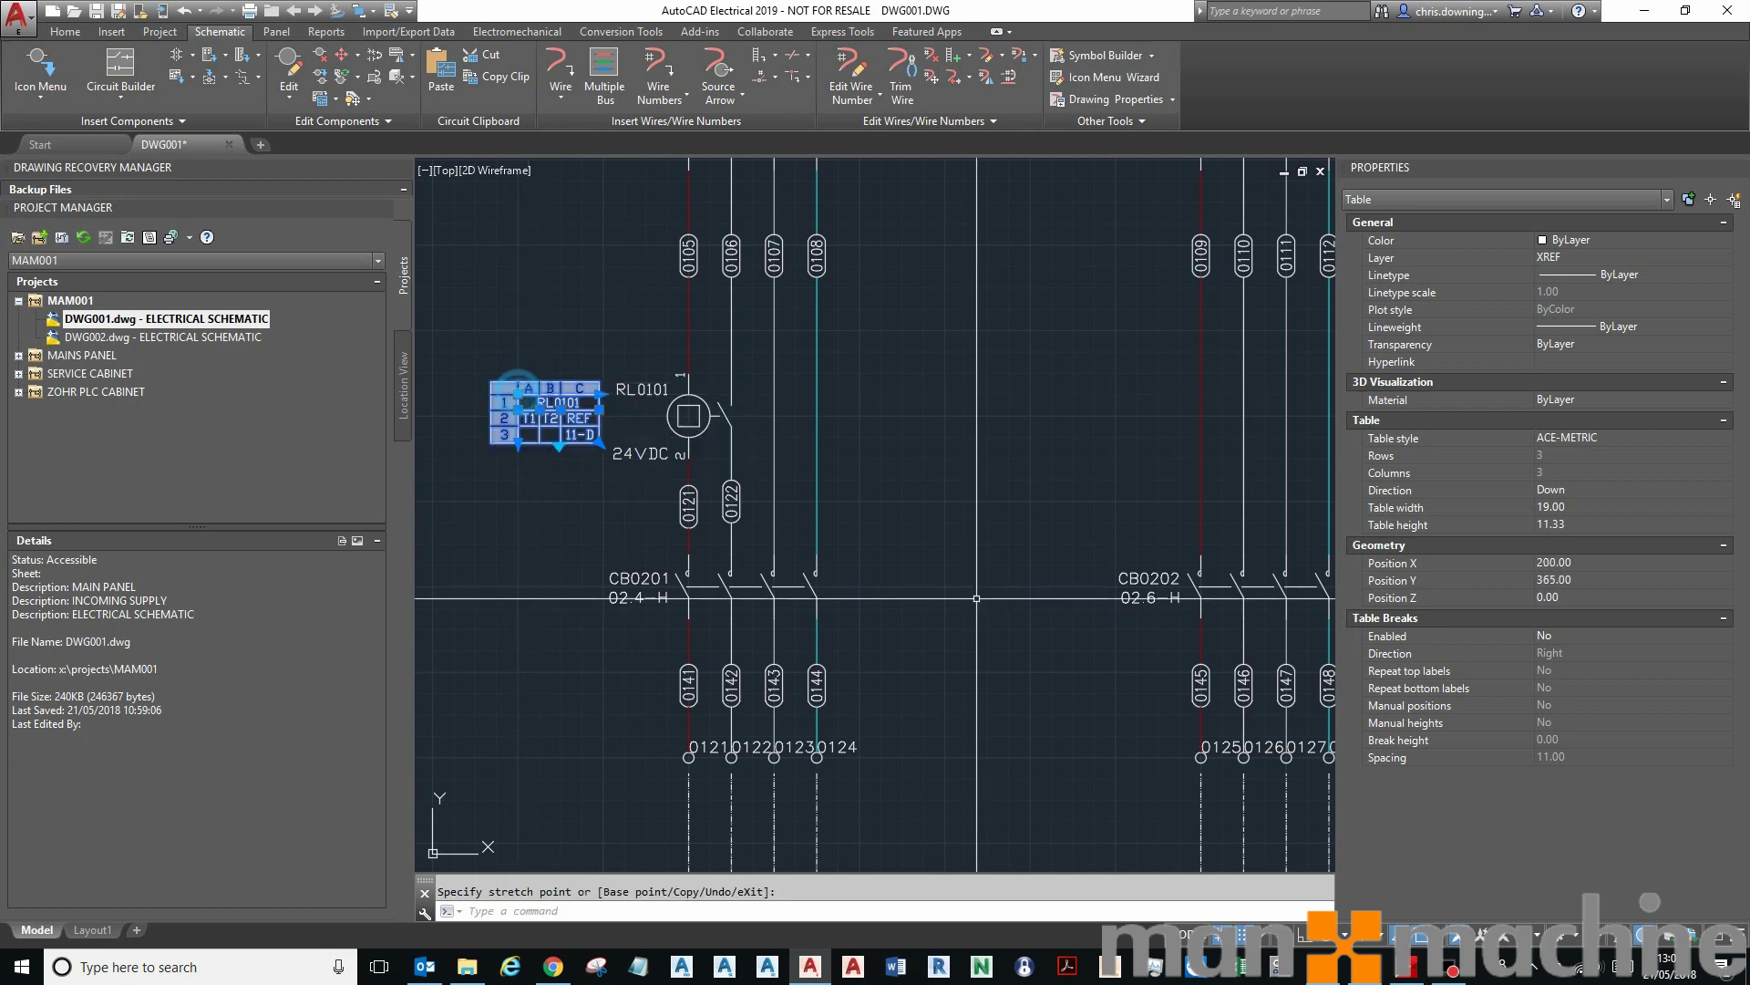
pyautogui.press('Escape')
pyautogui.scroll(-2, 1028, 447)
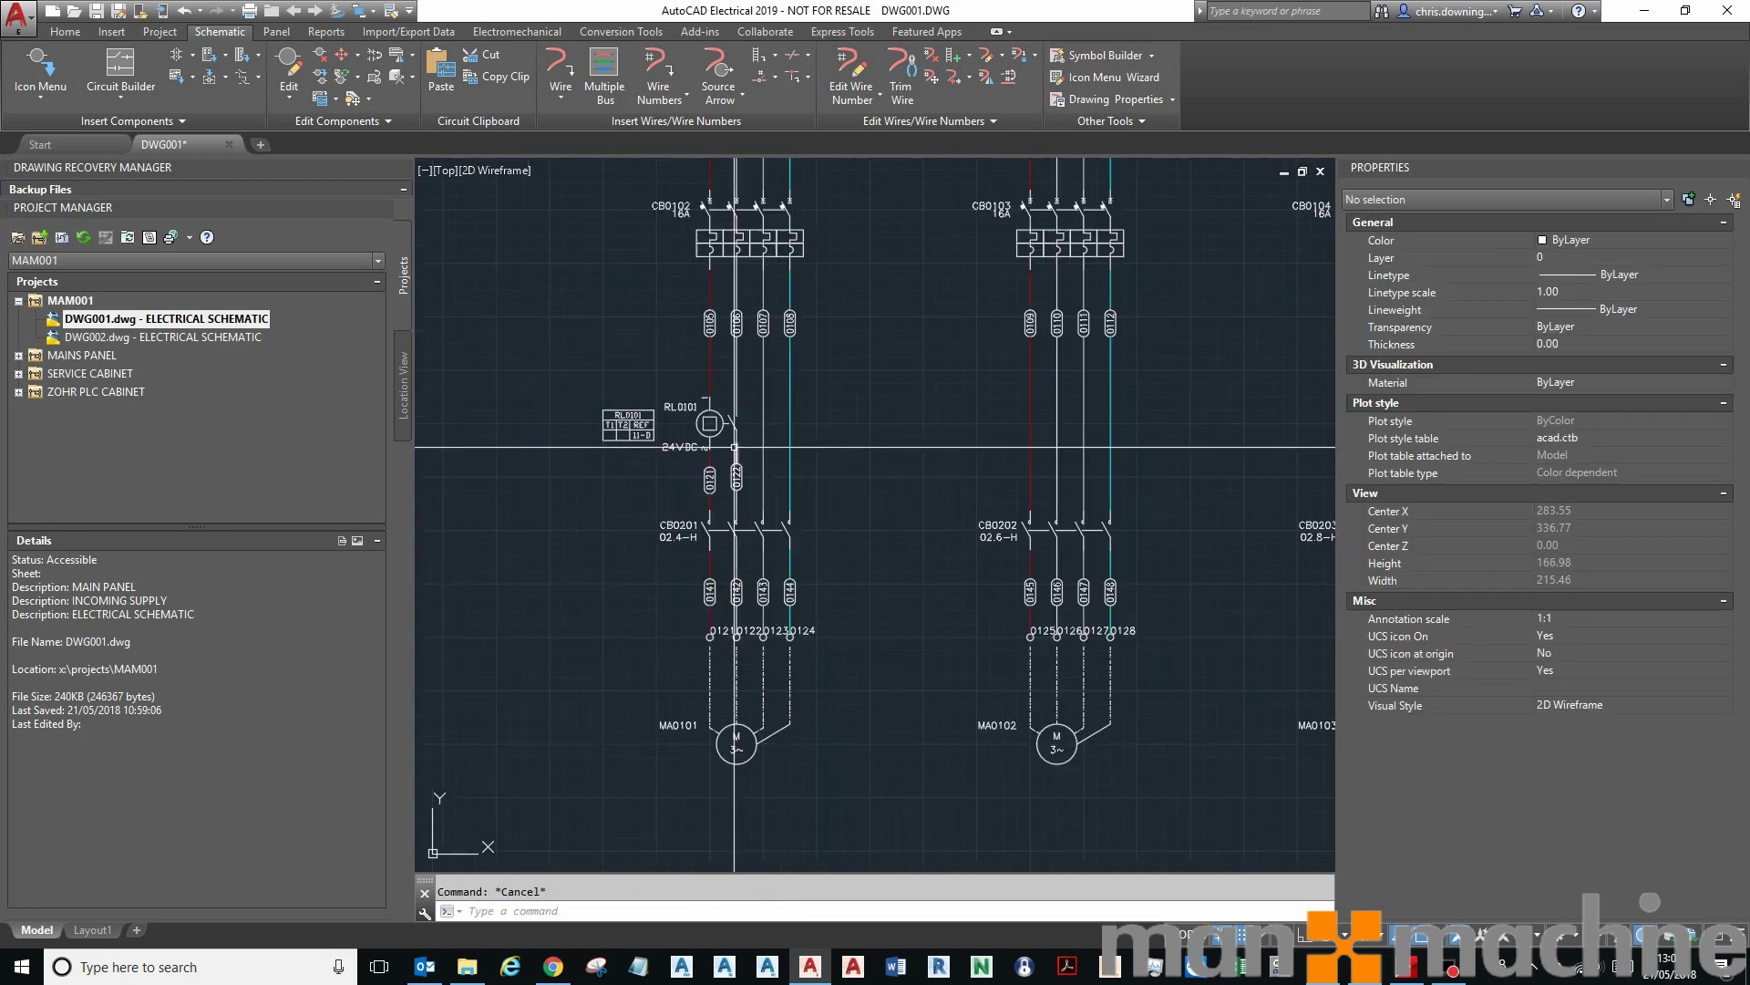
pyautogui.scroll(1, 816, 445)
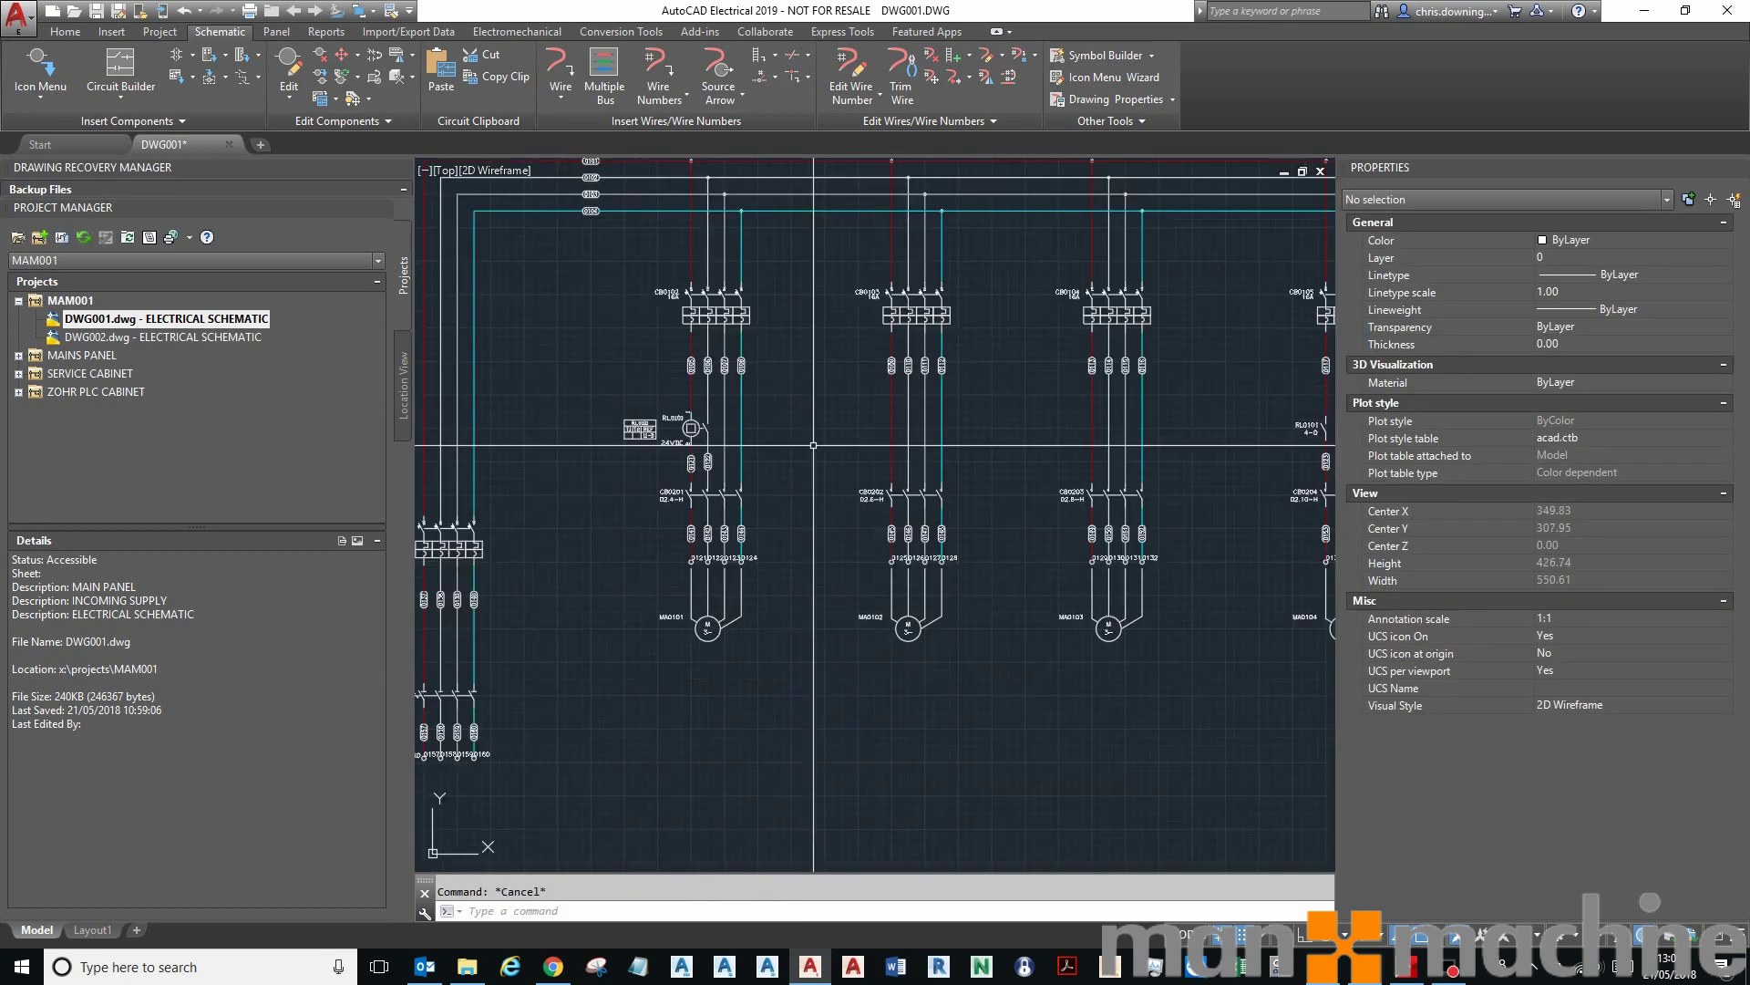
pyautogui.scroll(-1, 723, 456)
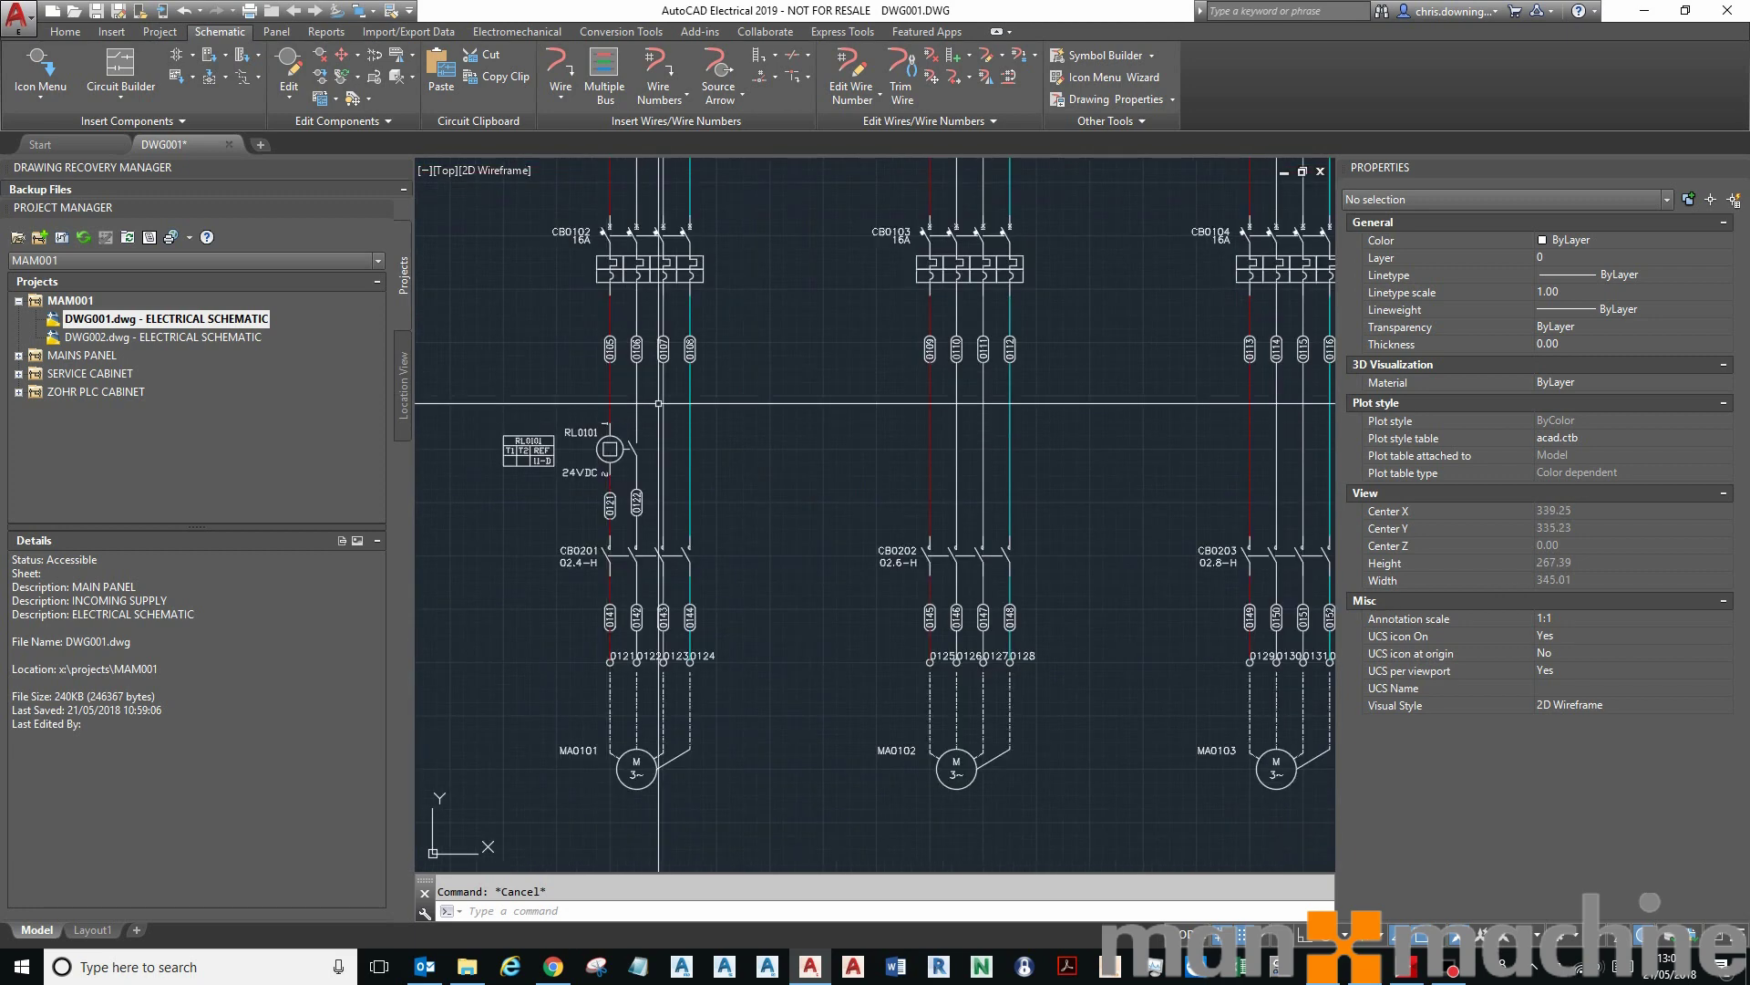
# Start a new component icon in the MAM Symbols submenu of the default schematic icon menu
pyautogui.click(1099, 79)
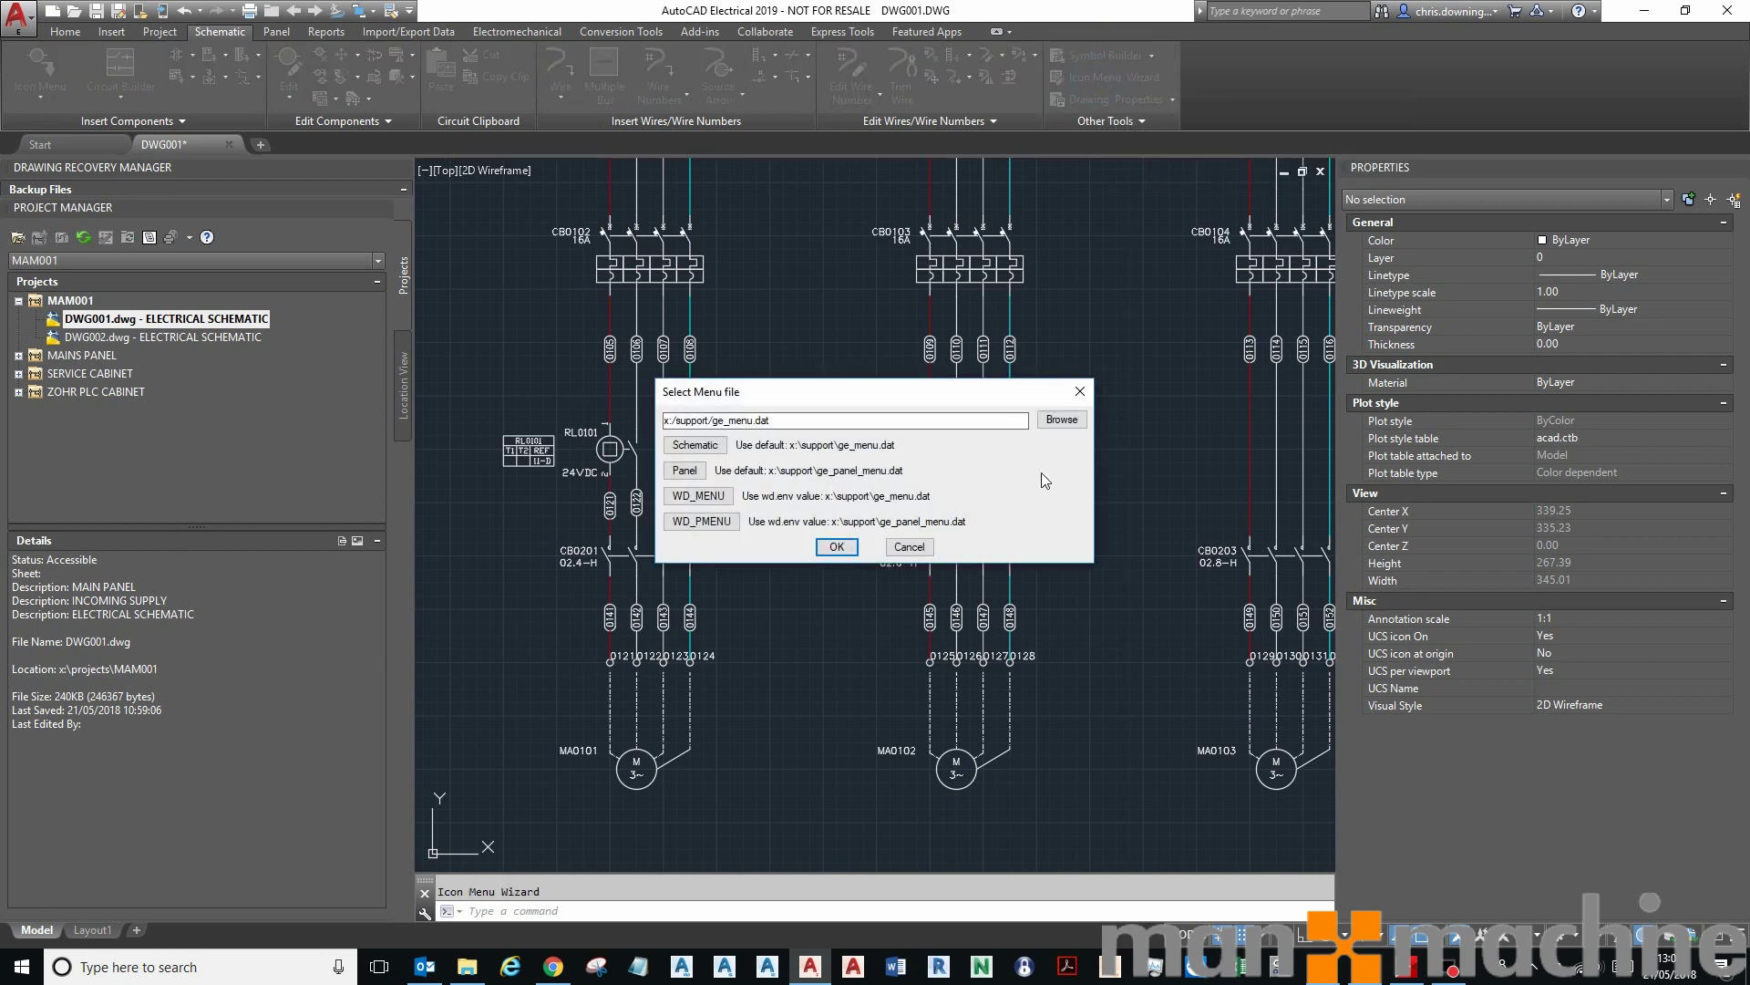
pyautogui.click(836, 546)
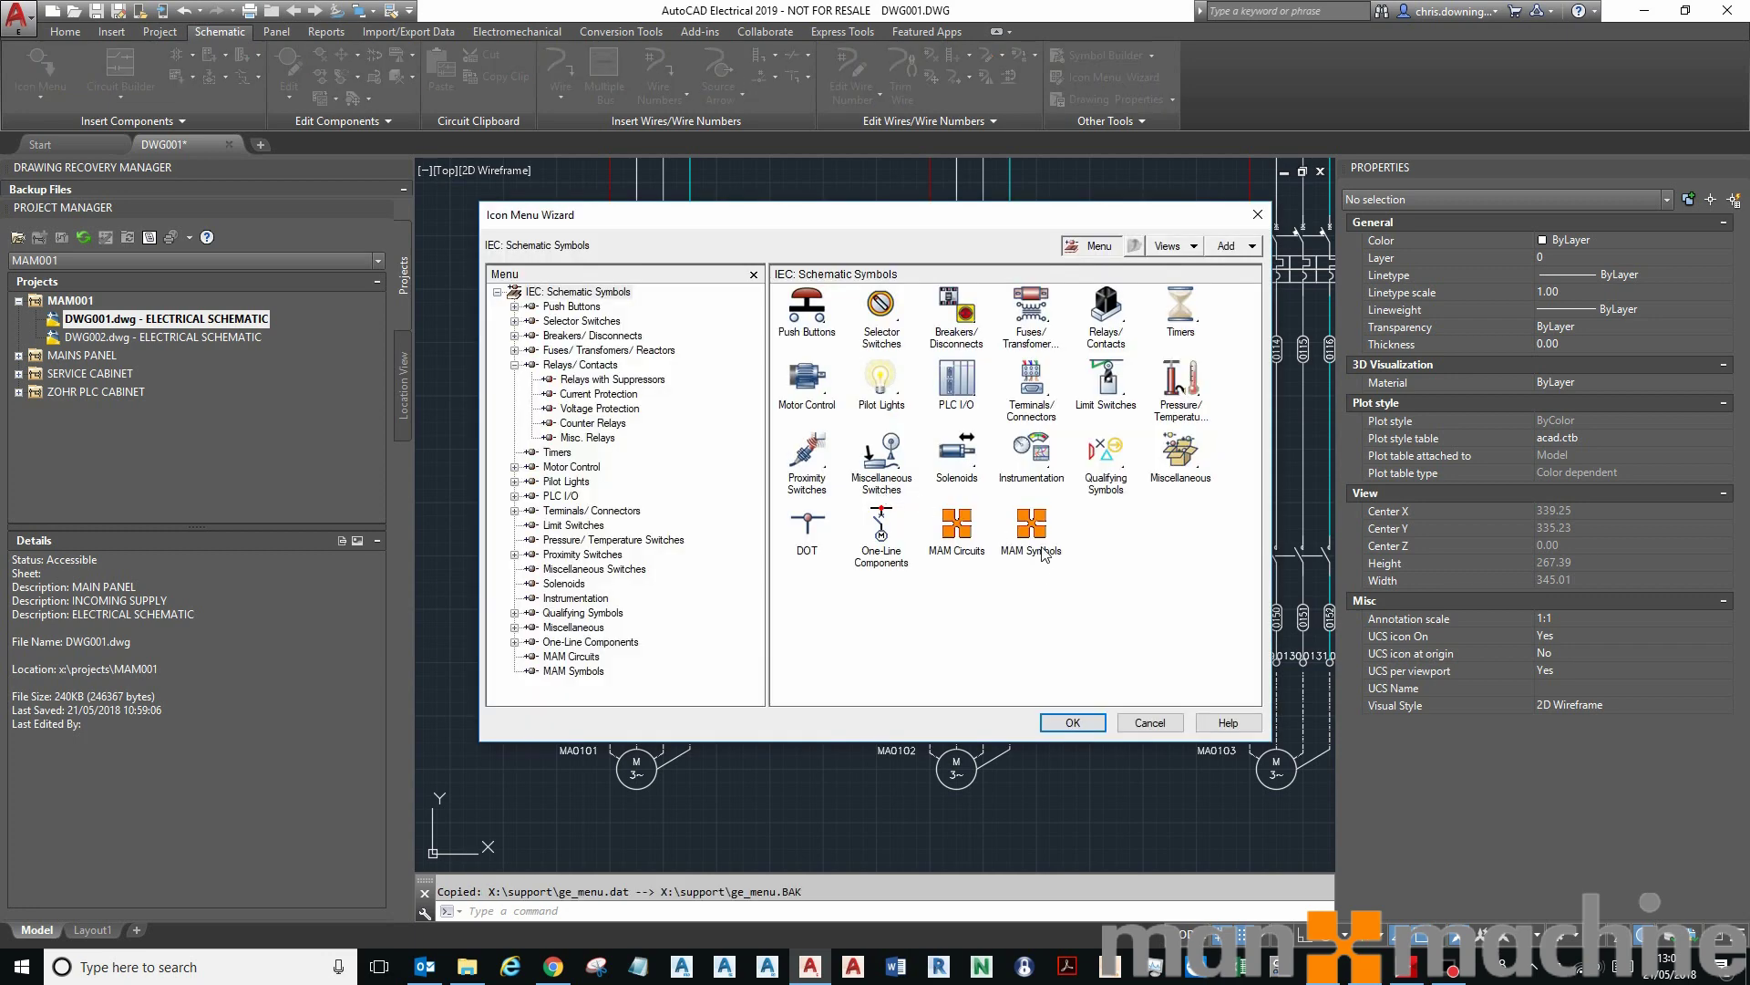
pyautogui.click(1044, 552)
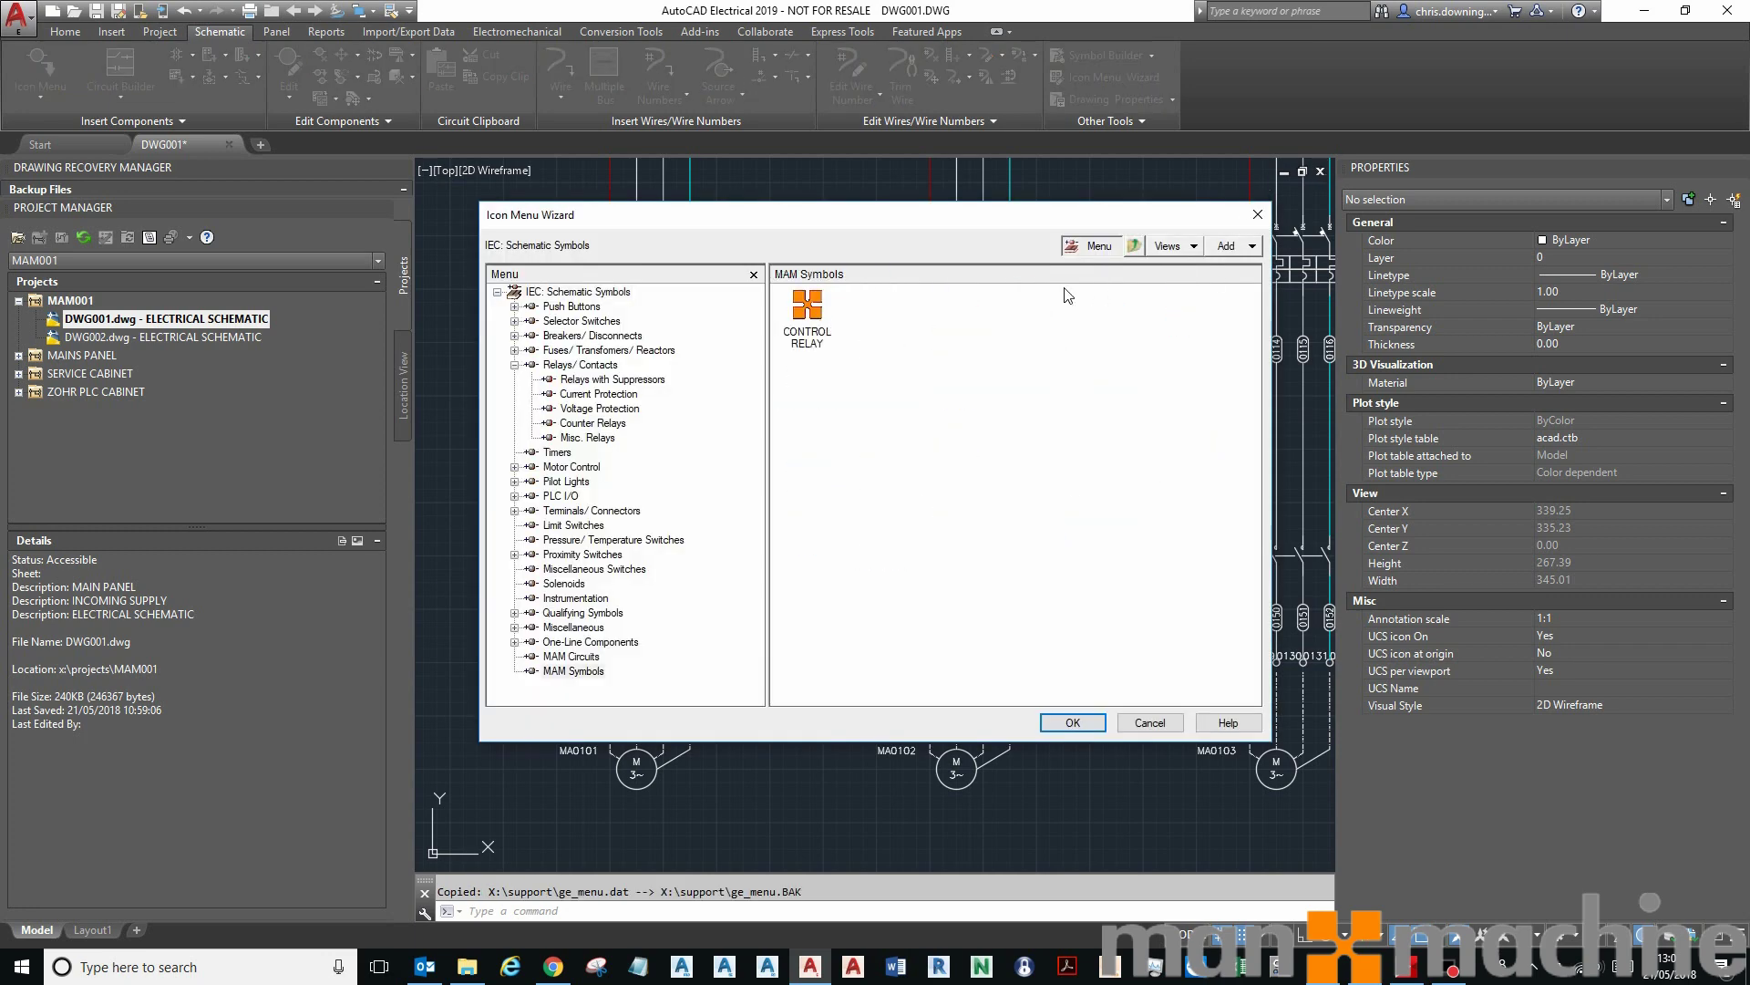
pyautogui.click(1252, 246)
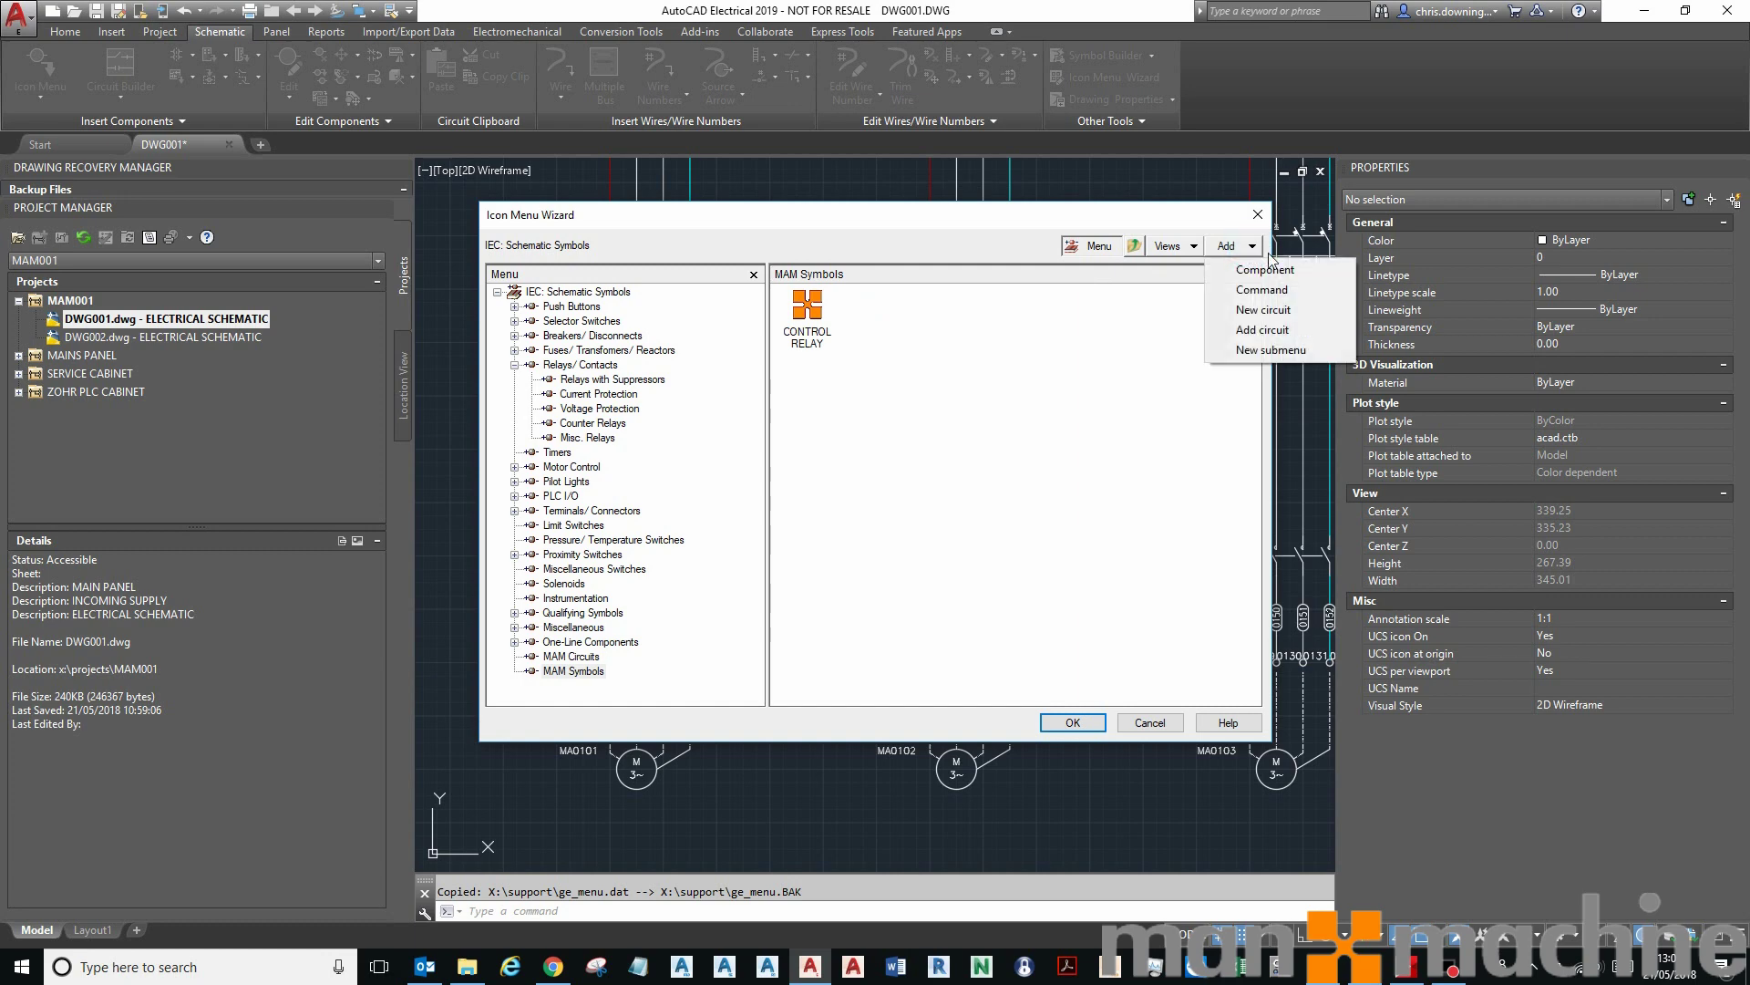
pyautogui.click(1281, 269)
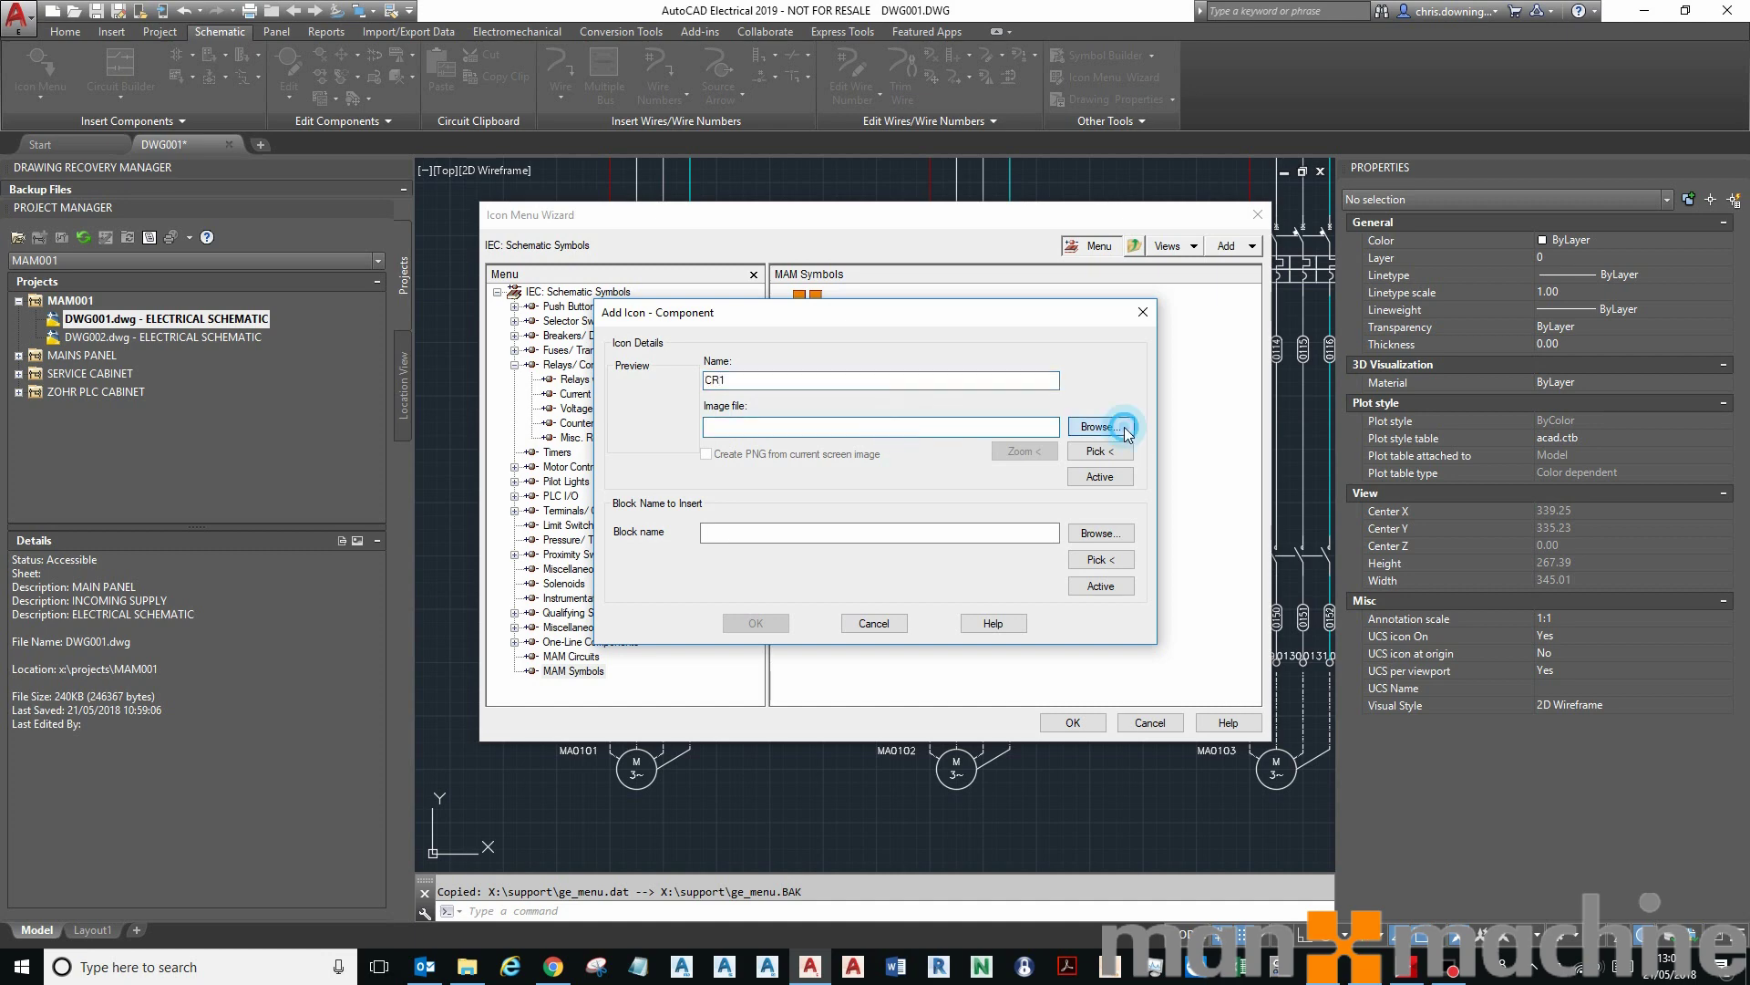
# Use the M+M logo image for the icon and name it CR1
pyautogui.click(1094, 426)
pyautogui.click(604, 482)
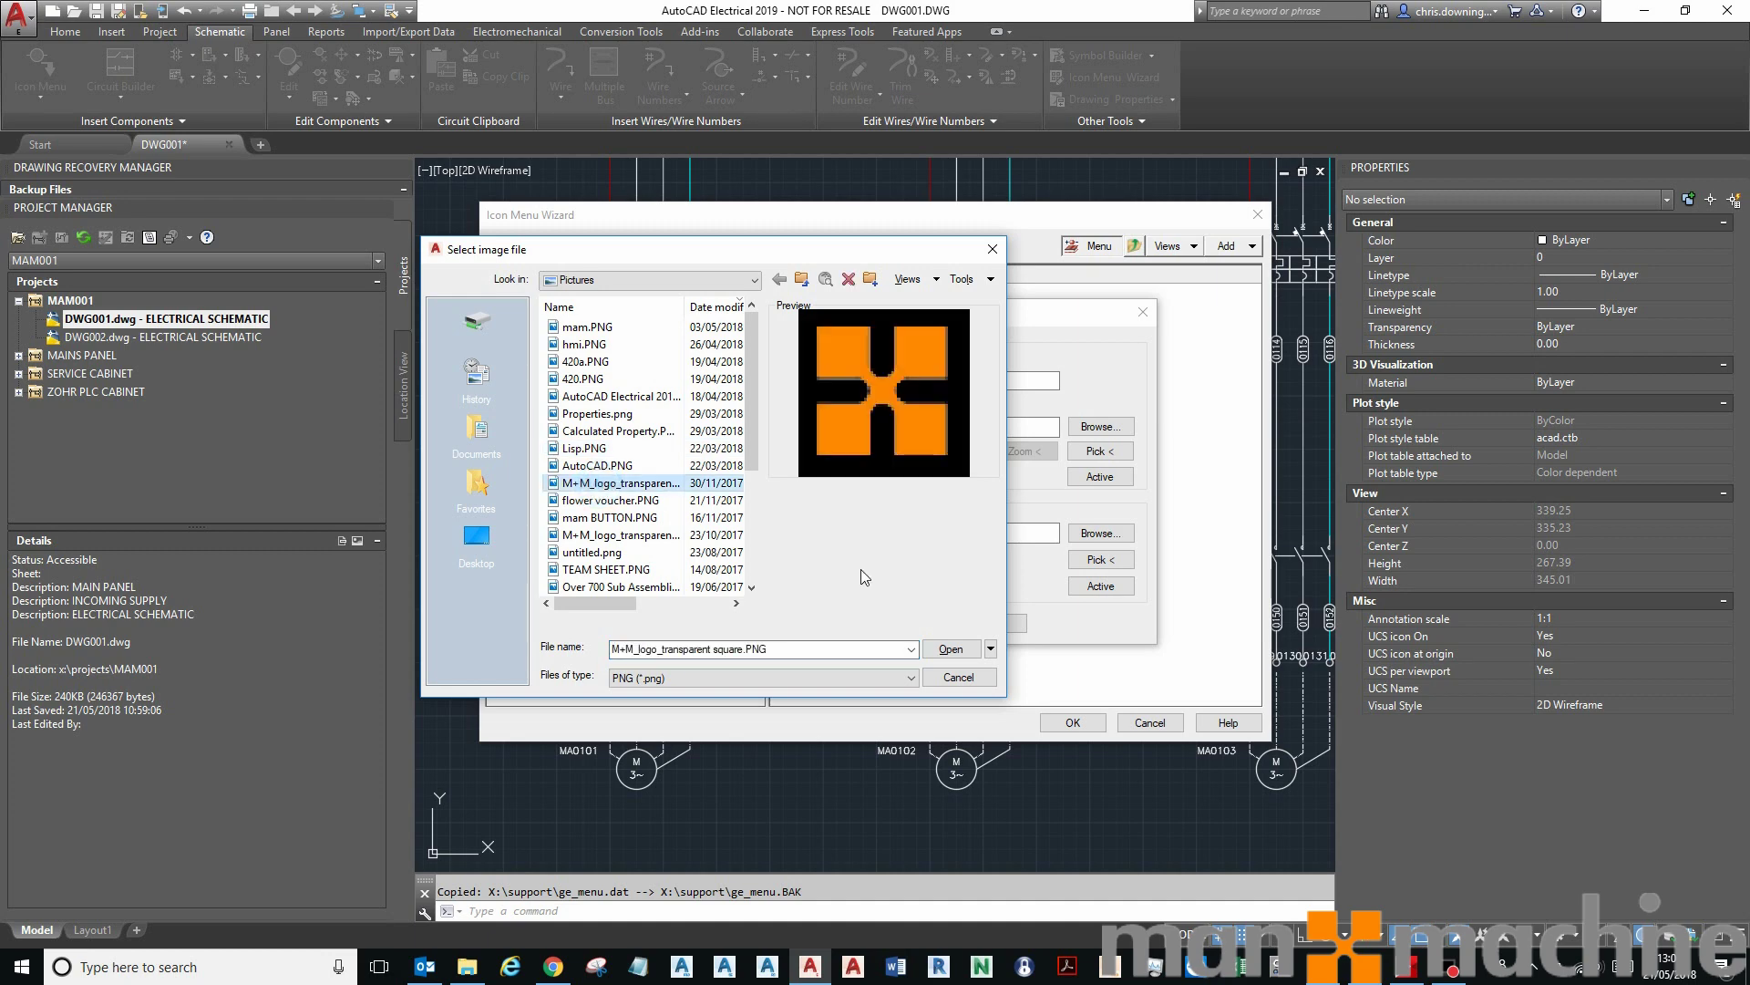
pyautogui.click(951, 648)
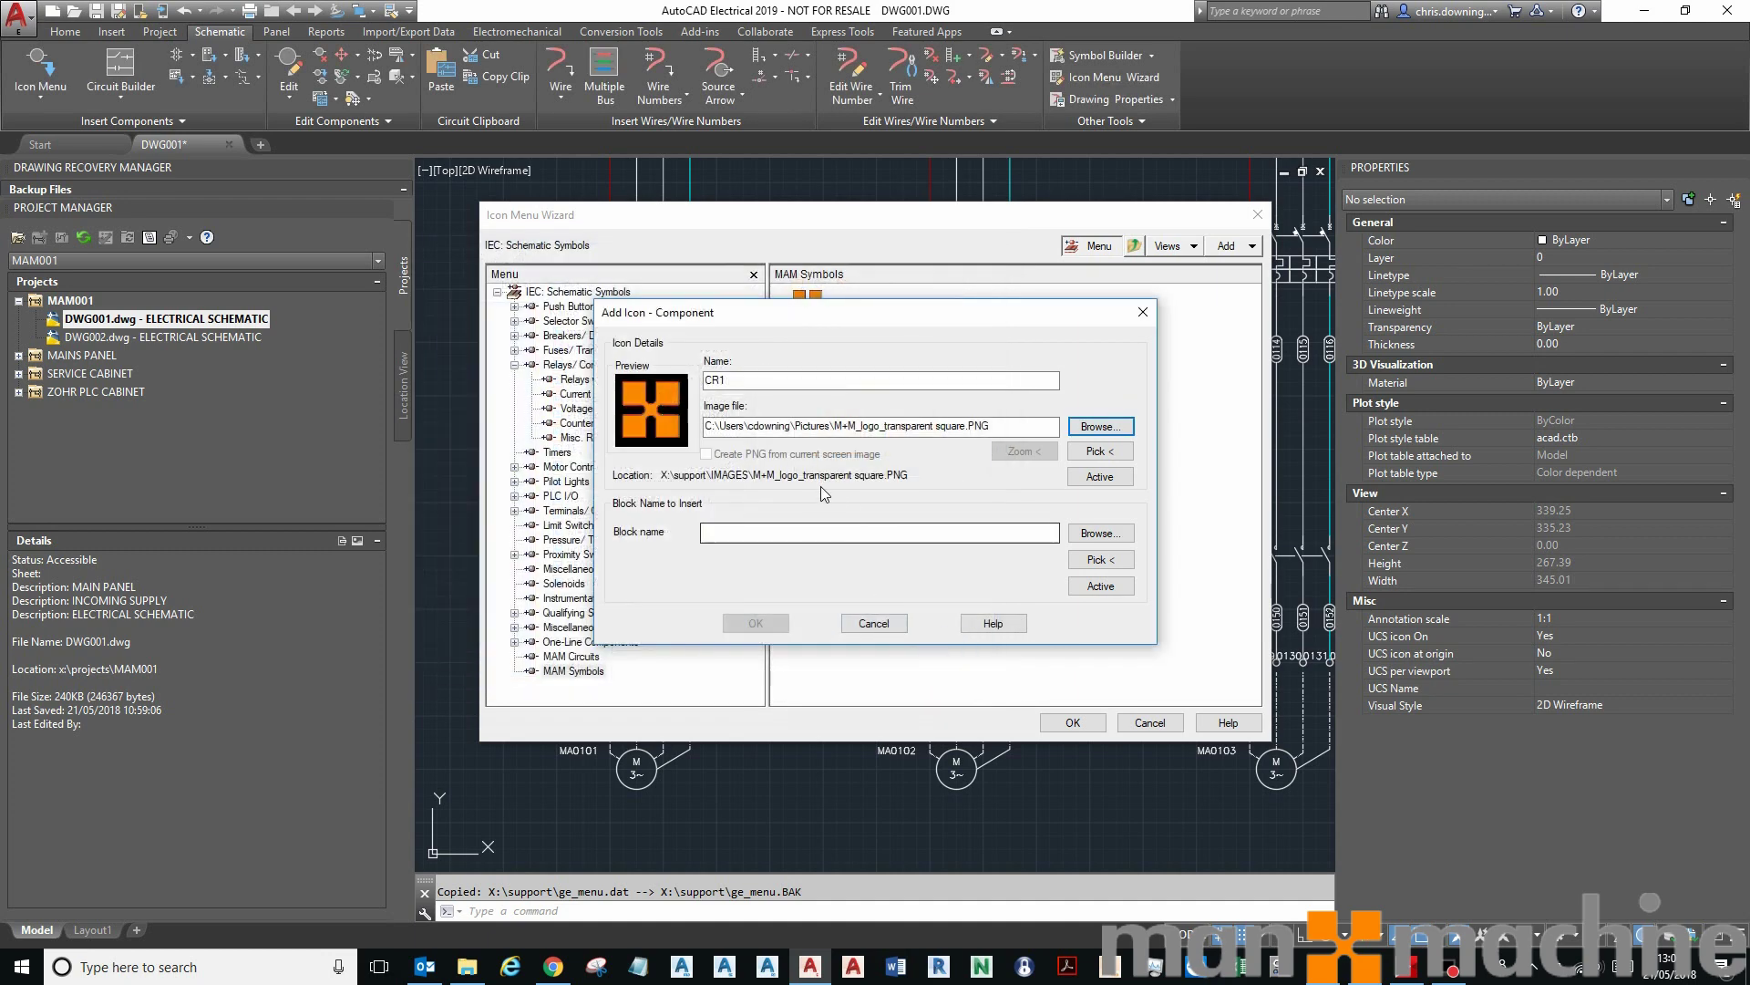
pyautogui.click(819, 533)
pyautogui.write('CR1')
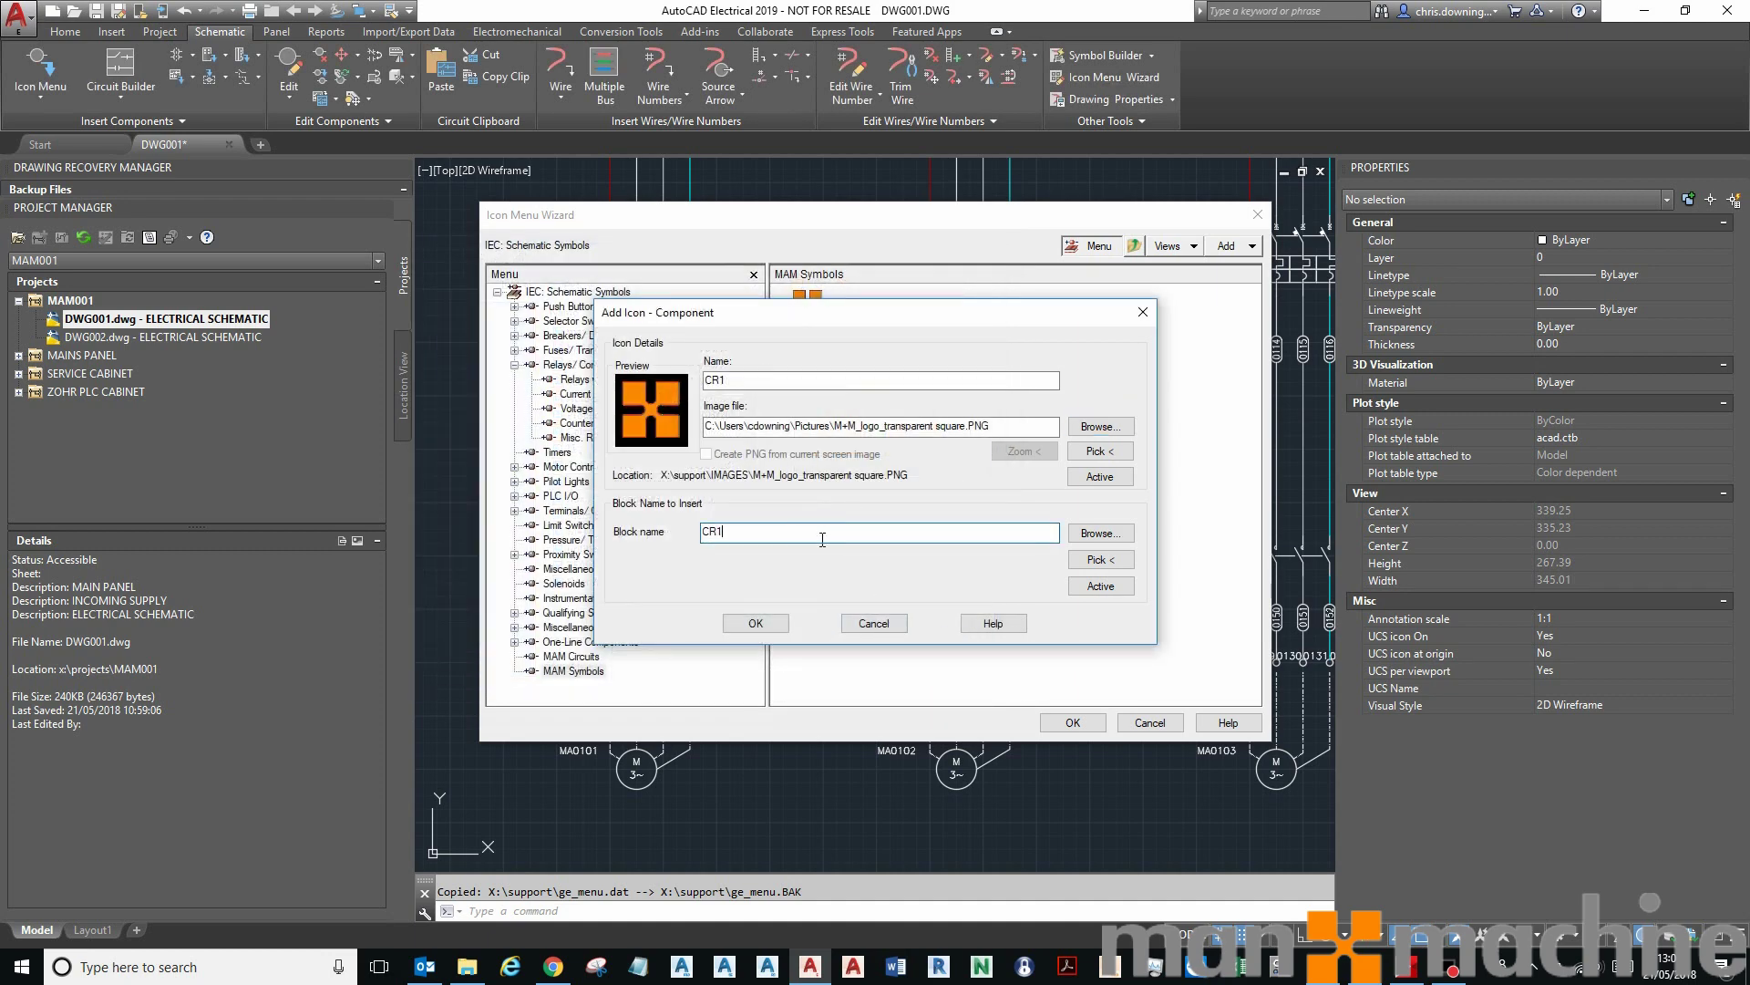
pyautogui.click(771, 629)
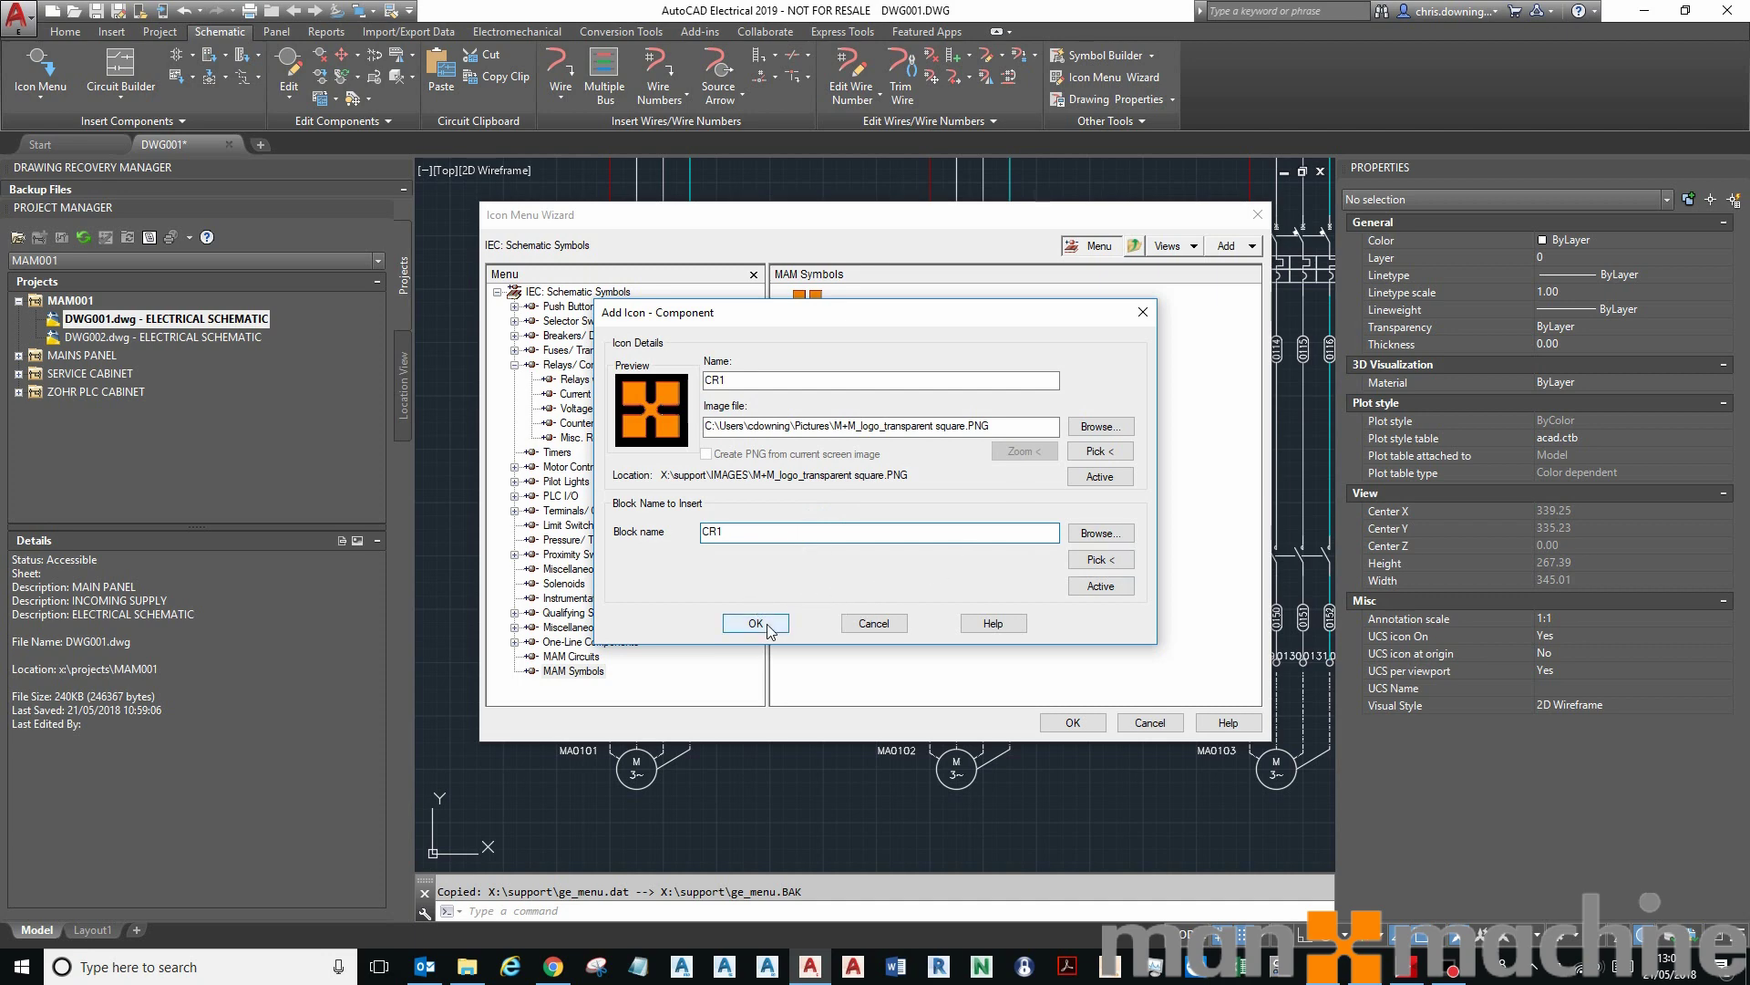
# Assign the RL0101 coil block to the CR1 icon, replace the logo file, and save the menu
pyautogui.click(1110, 558)
pyautogui.click(609, 448)
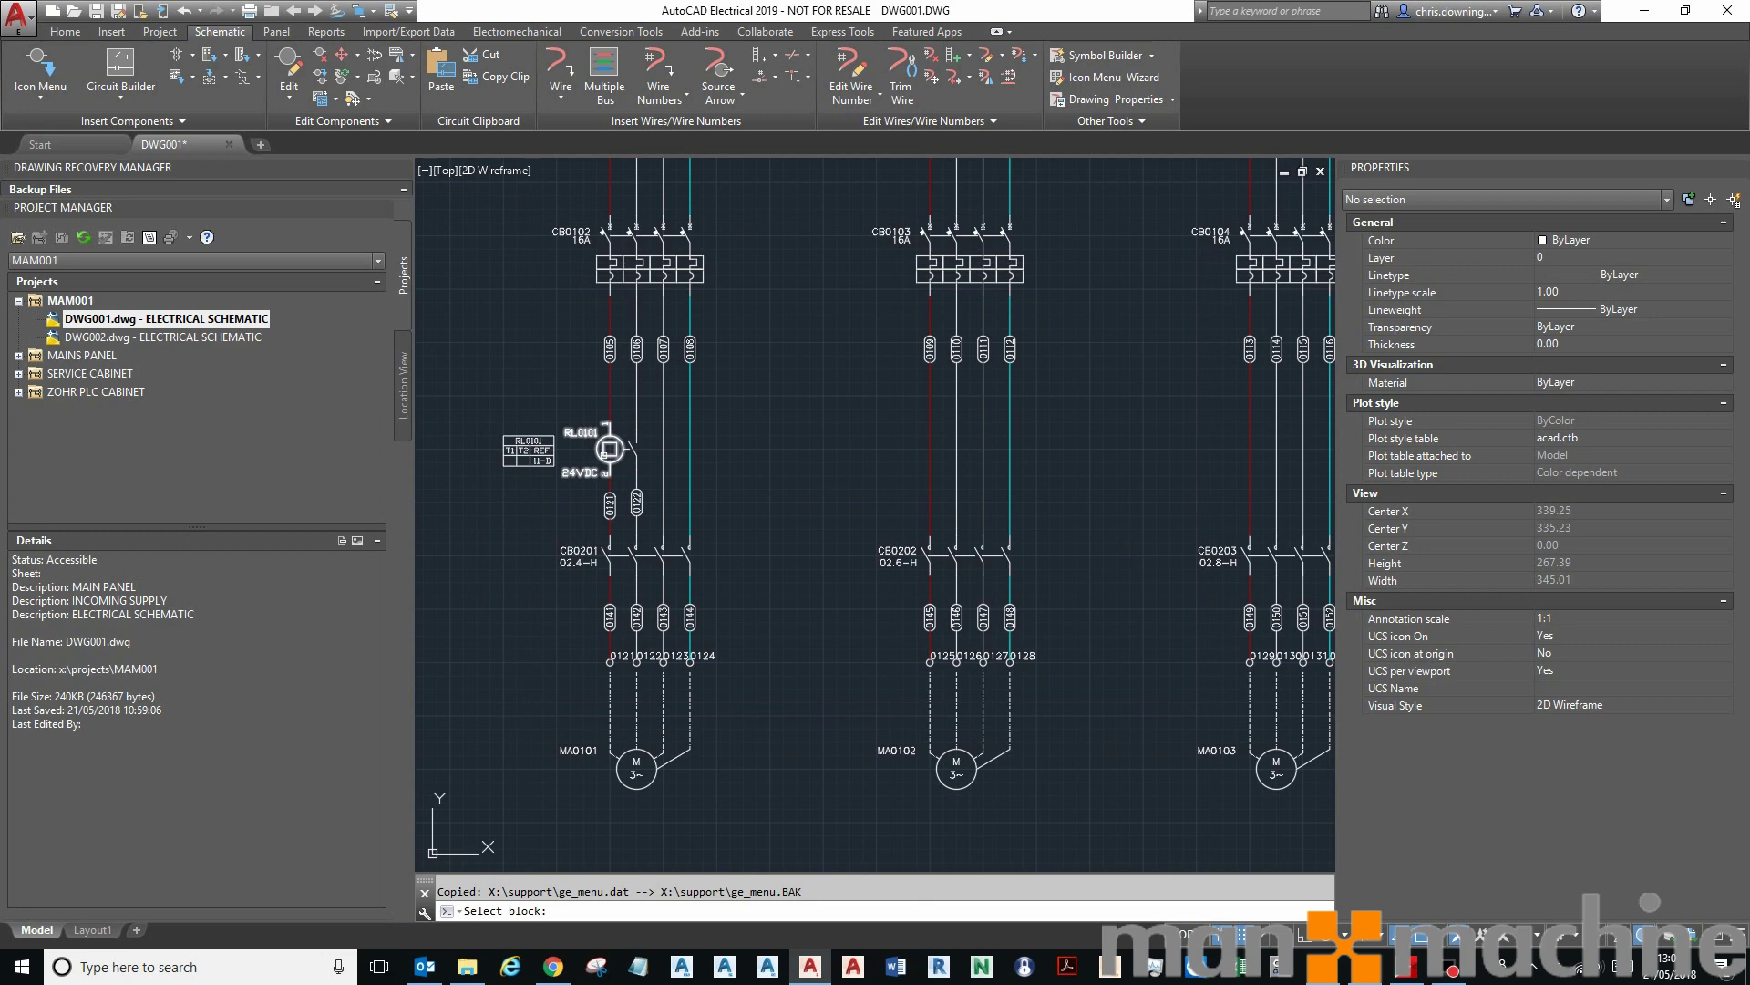
pyautogui.click(754, 625)
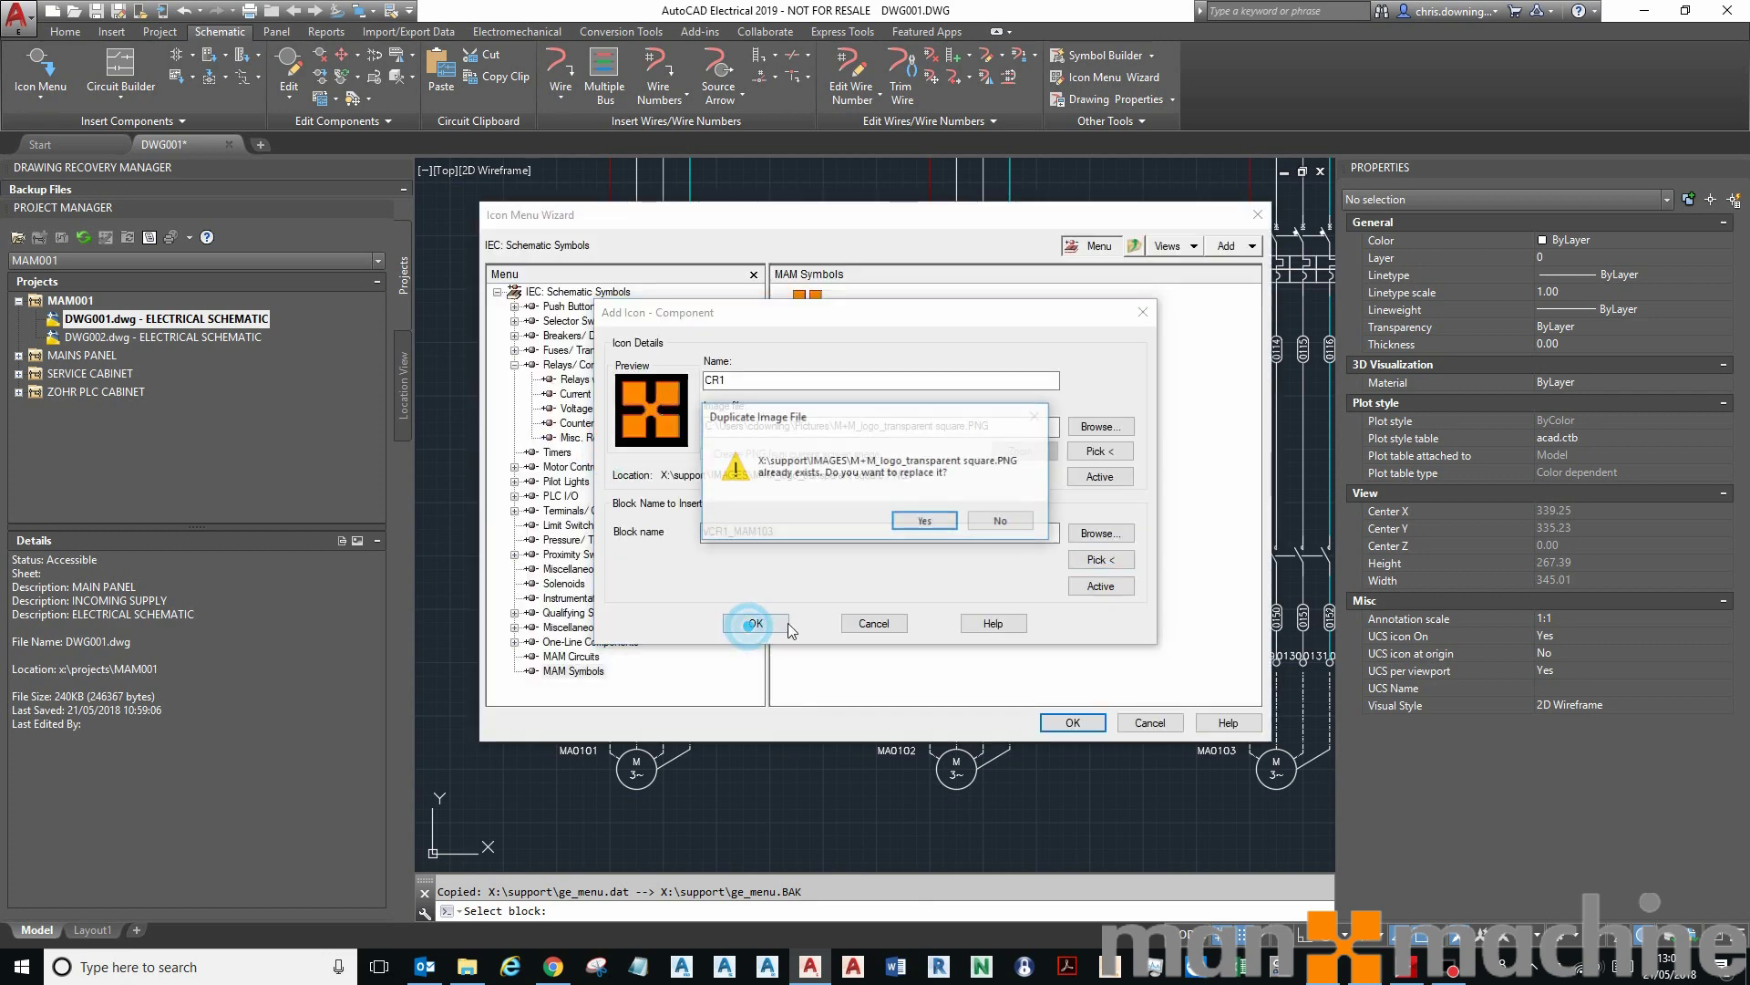
pyautogui.click(925, 521)
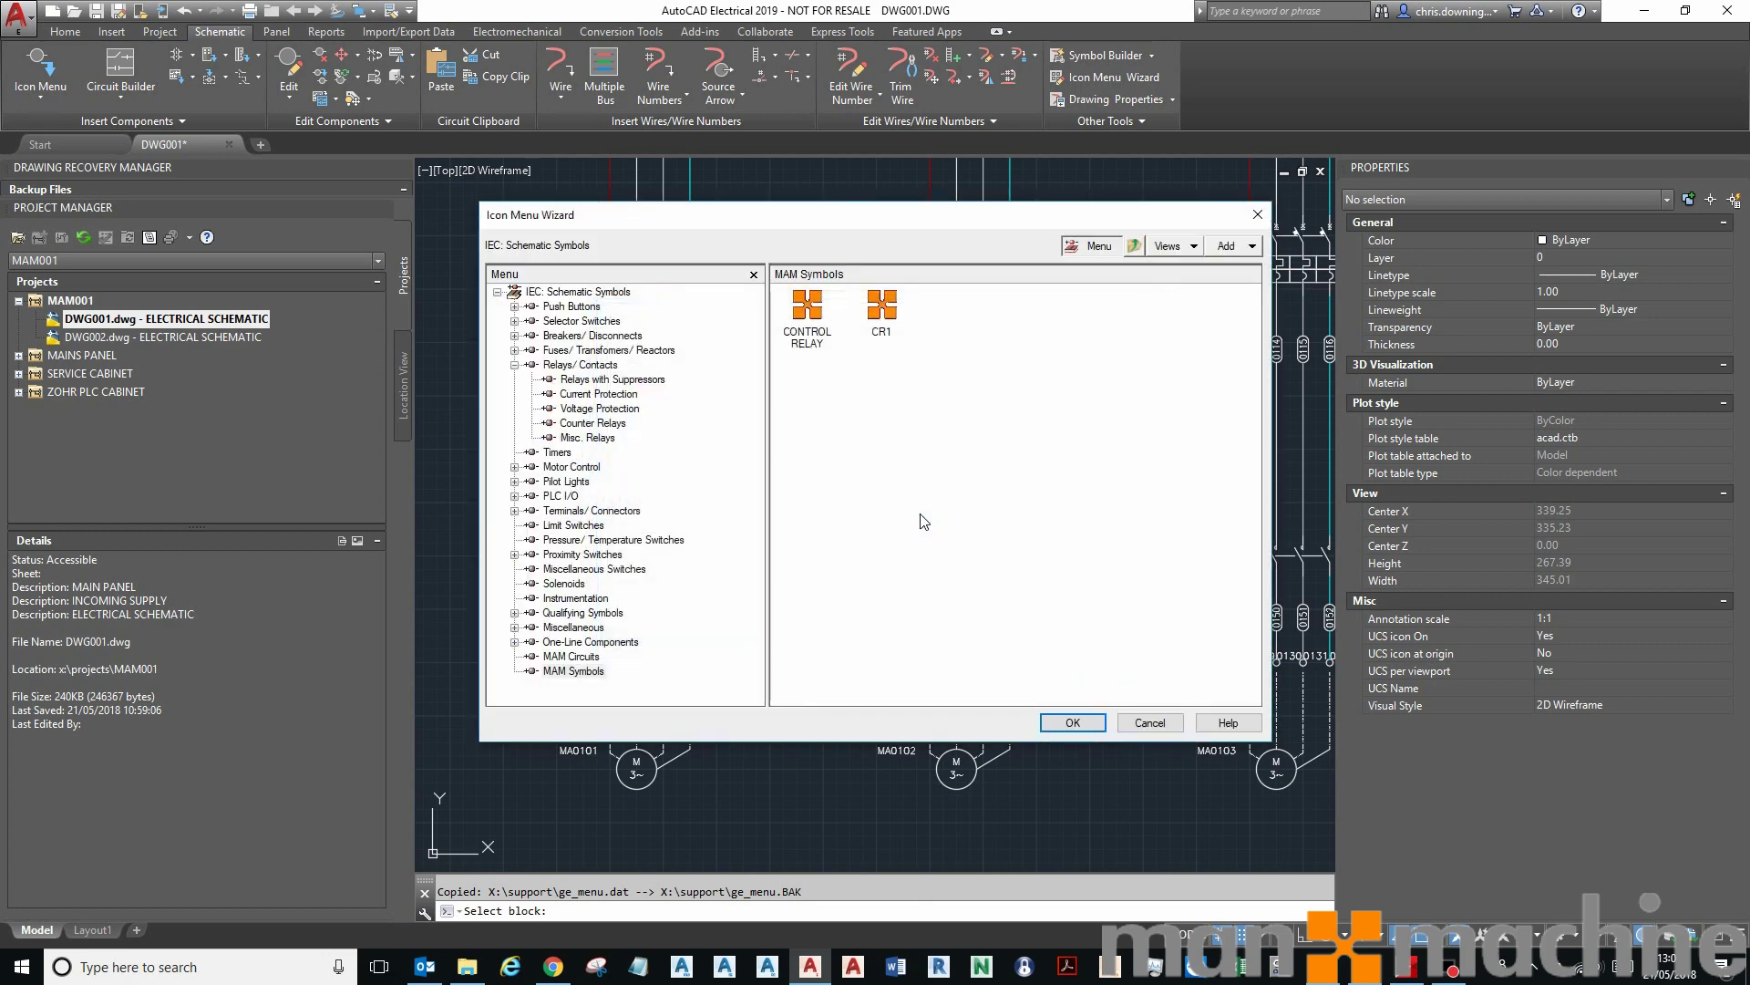
pyautogui.click(1073, 722)
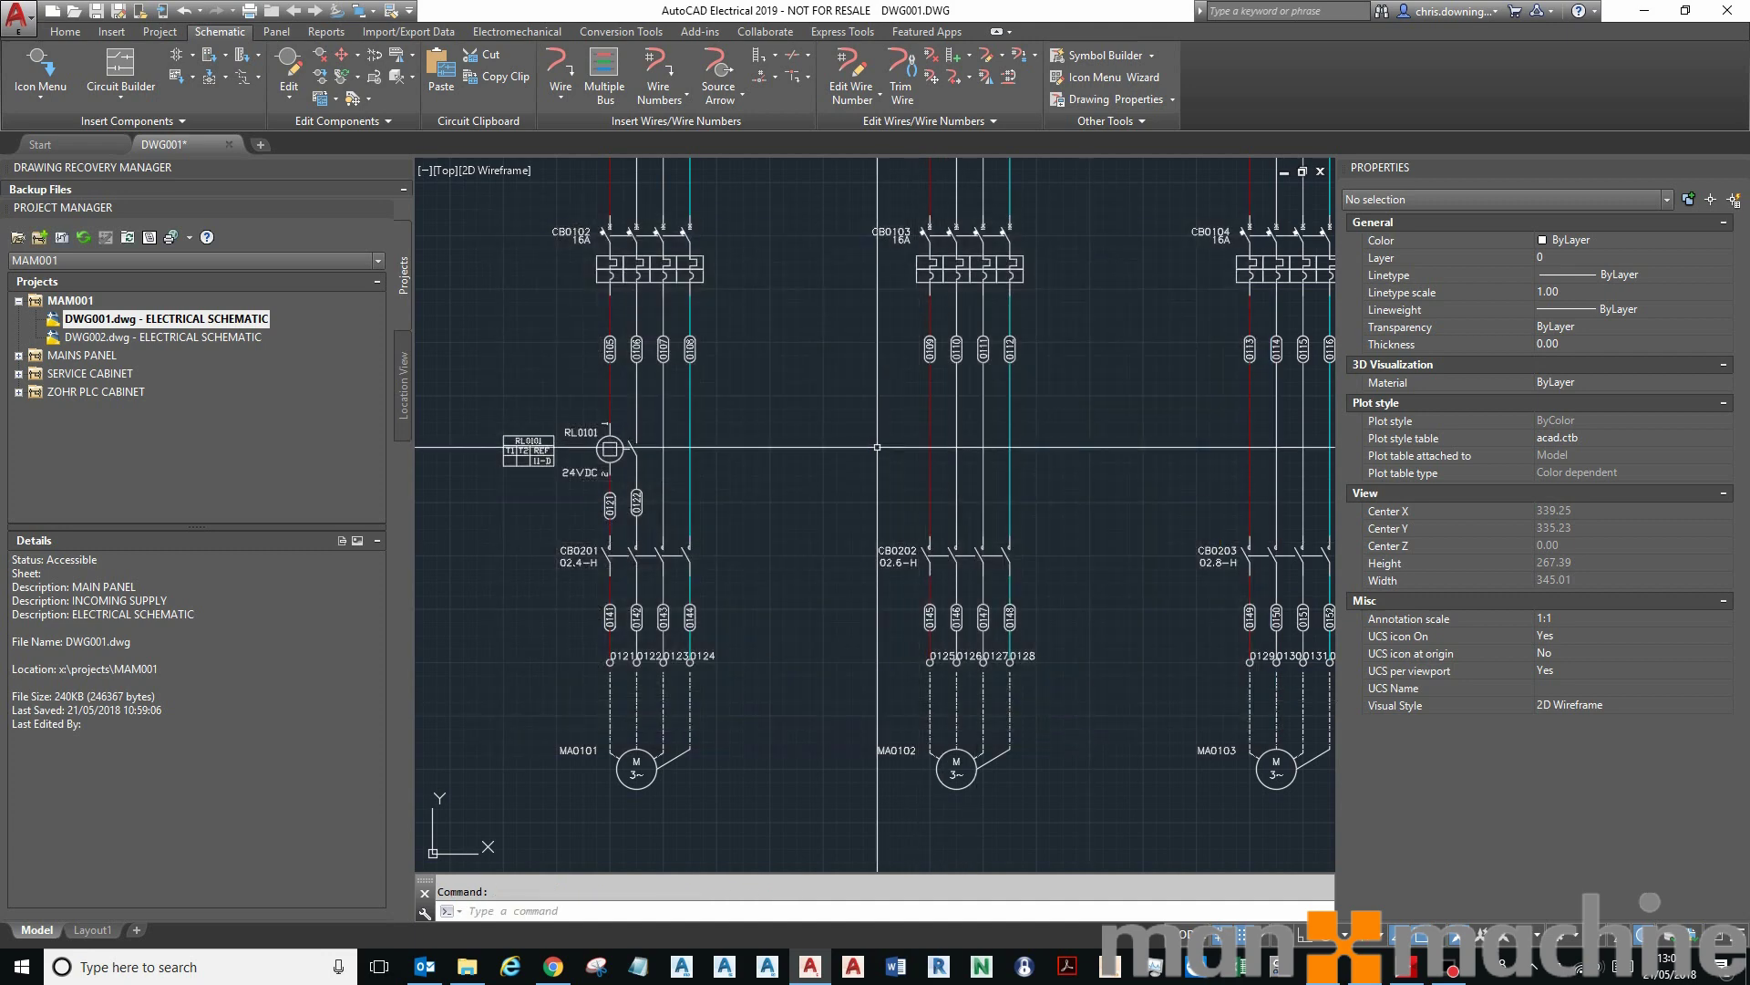
# Insert the CR1 coil from MAM Symbols on the wire near 0113, accepting tag RL0102
pyautogui.click(49, 59)
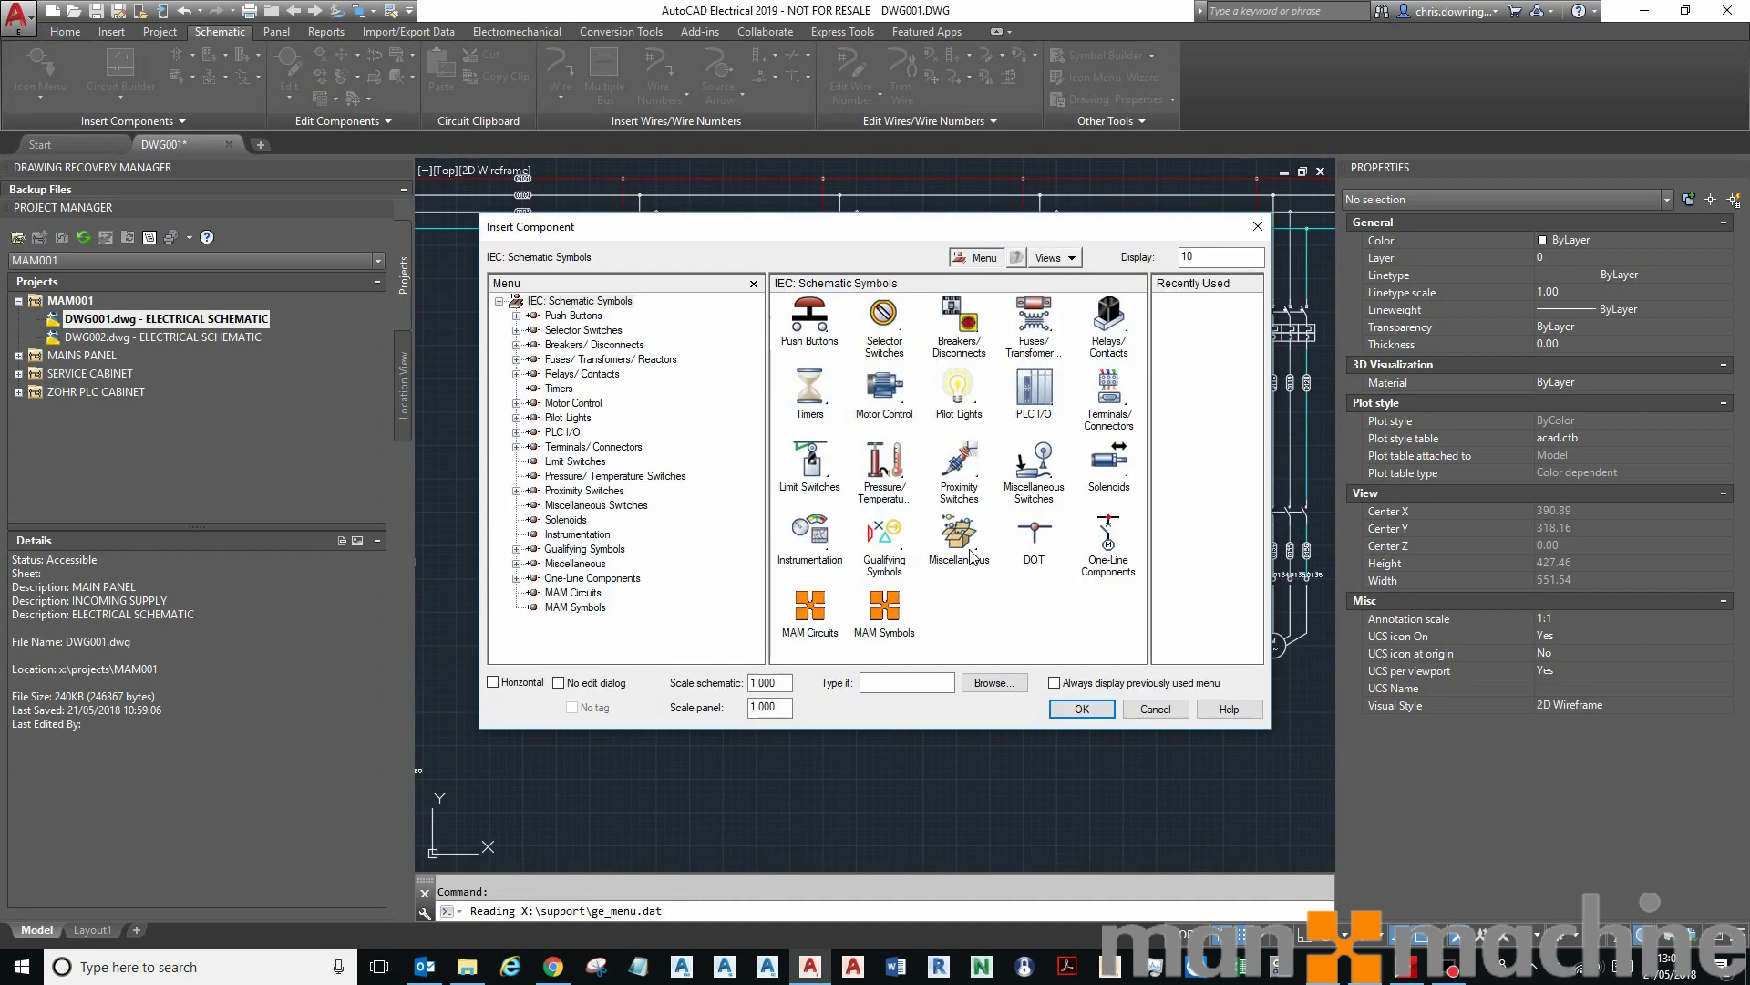
pyautogui.click(881, 315)
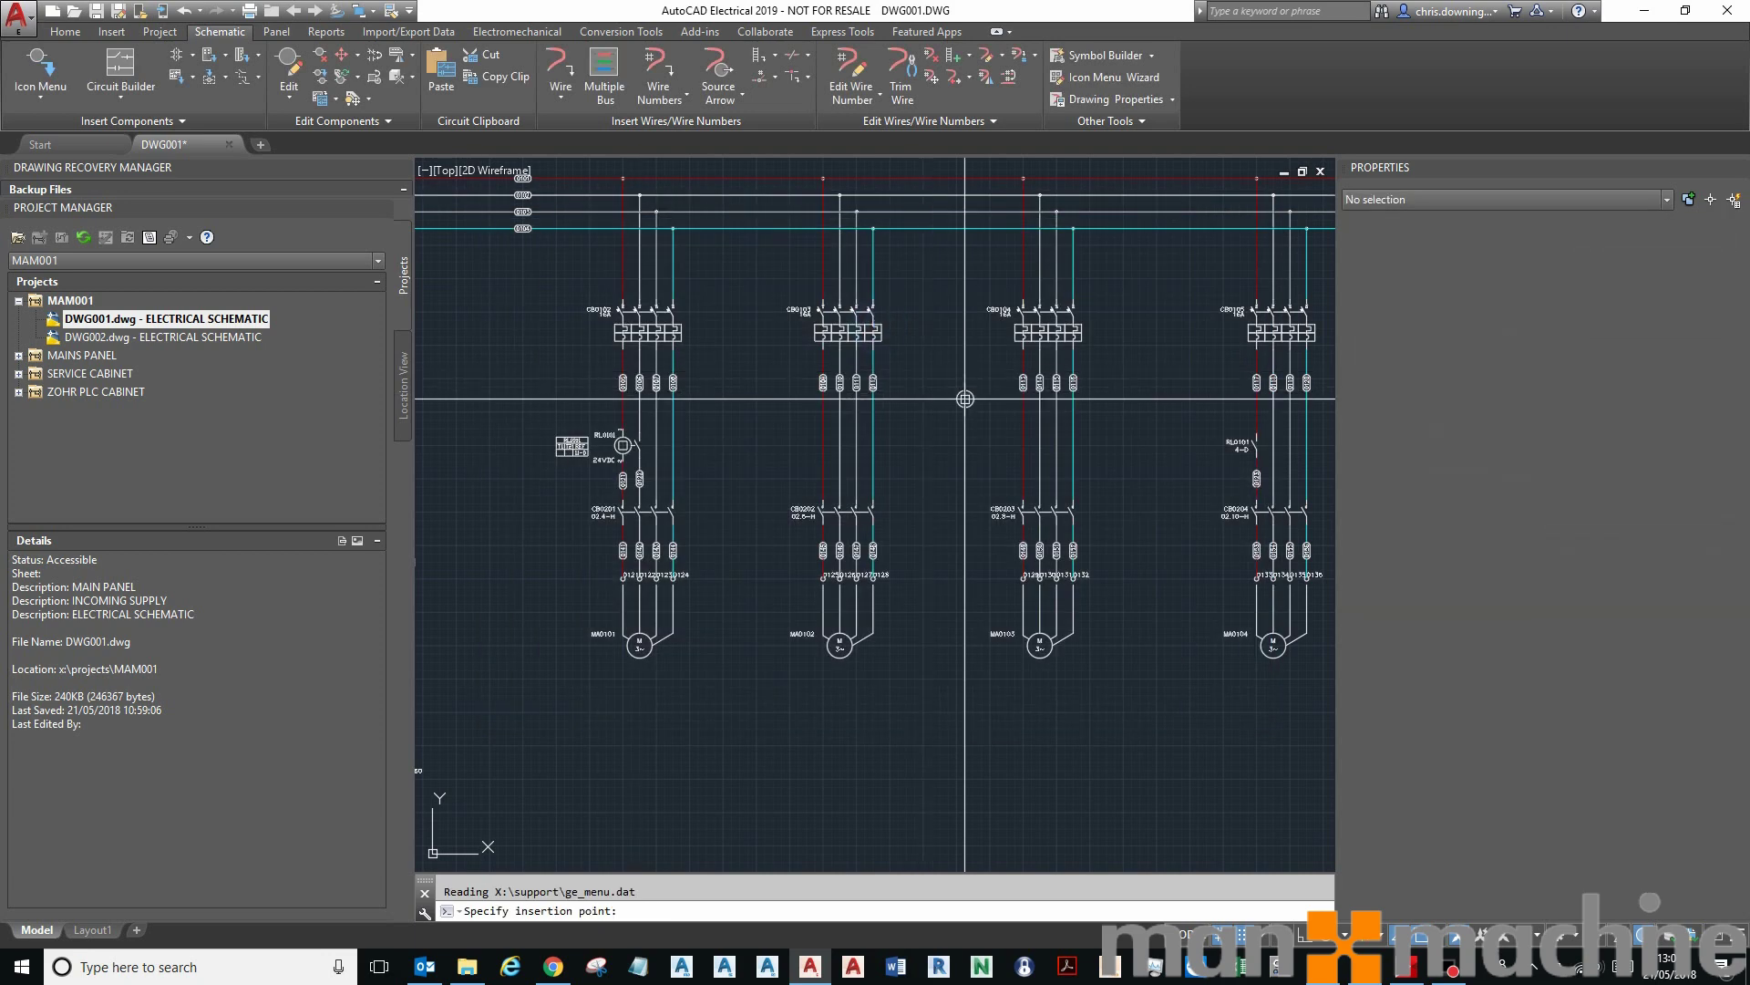
pyautogui.scroll(5, 1058, 392)
pyautogui.click(1037, 398)
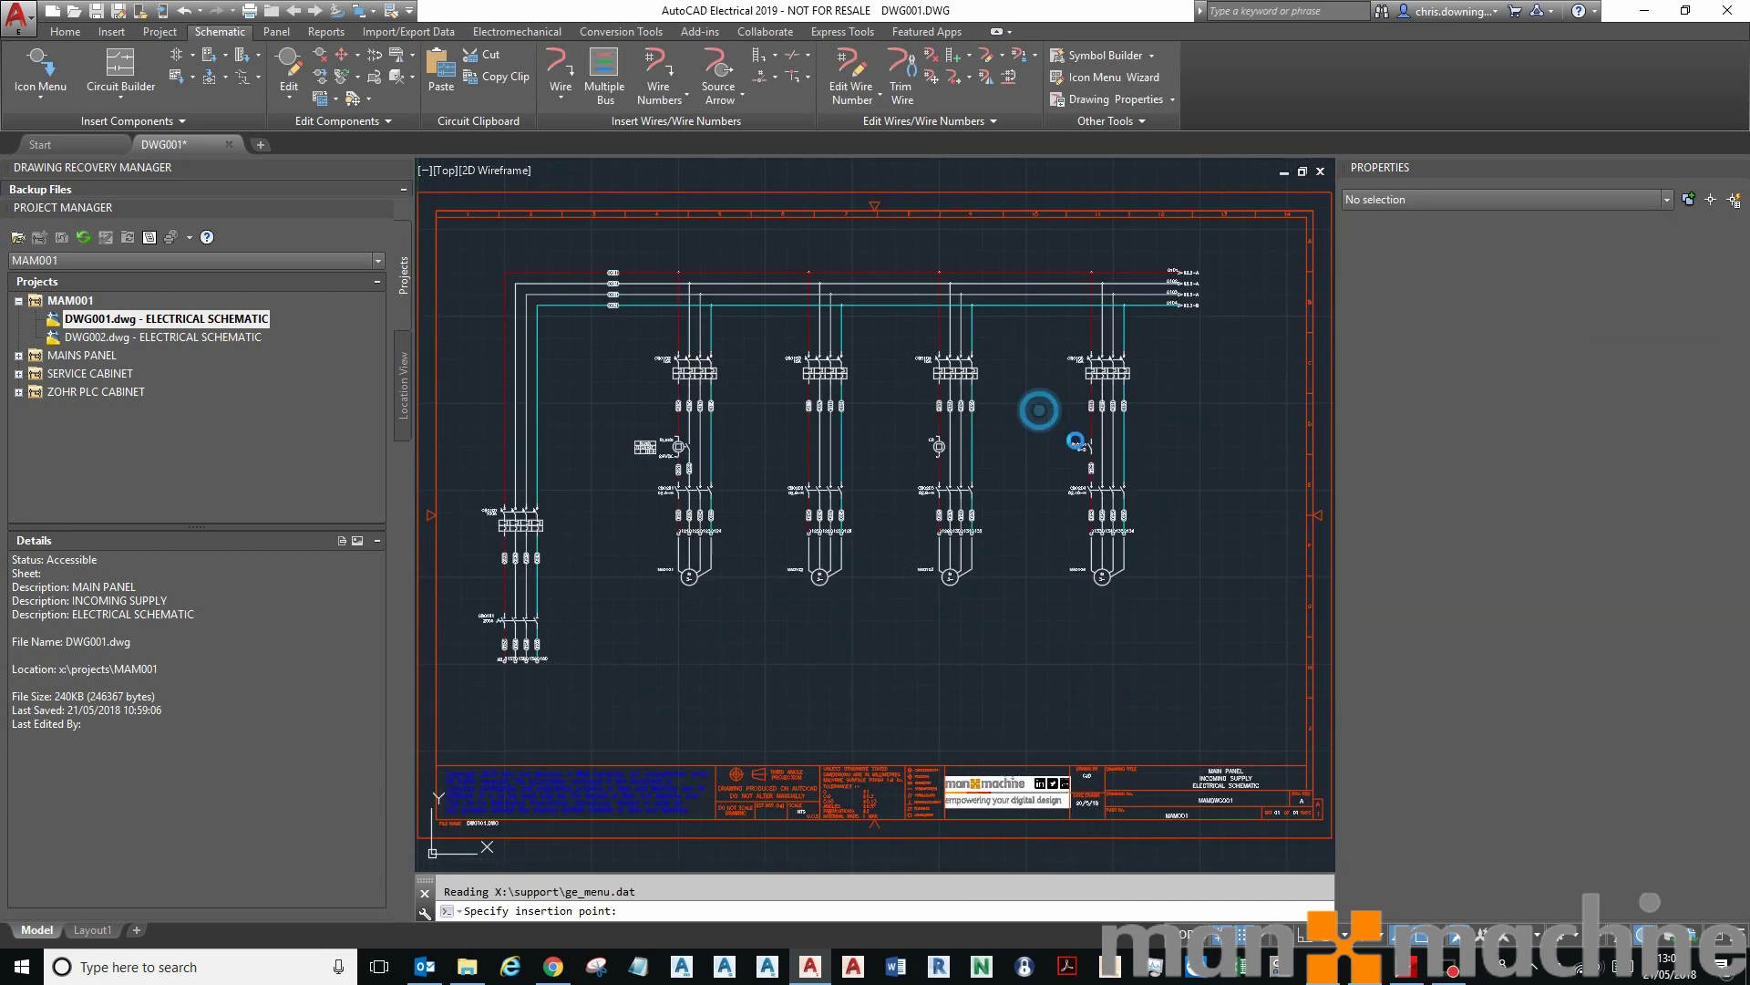
pyautogui.click(904, 715)
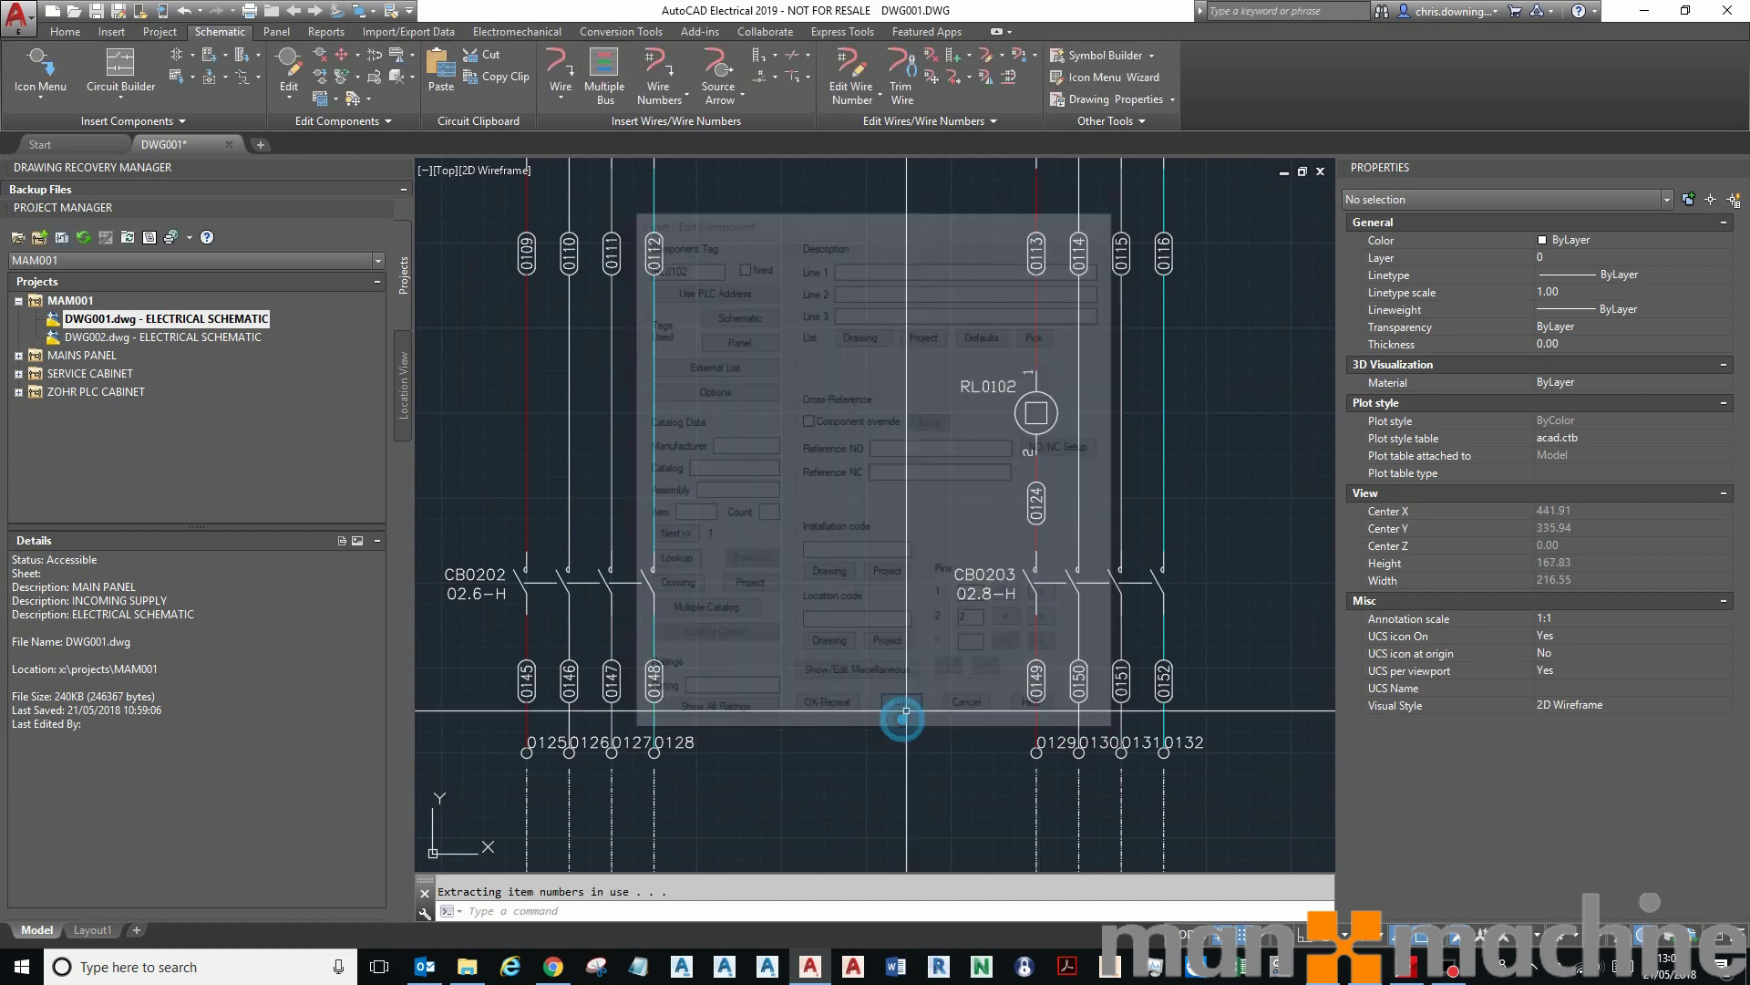